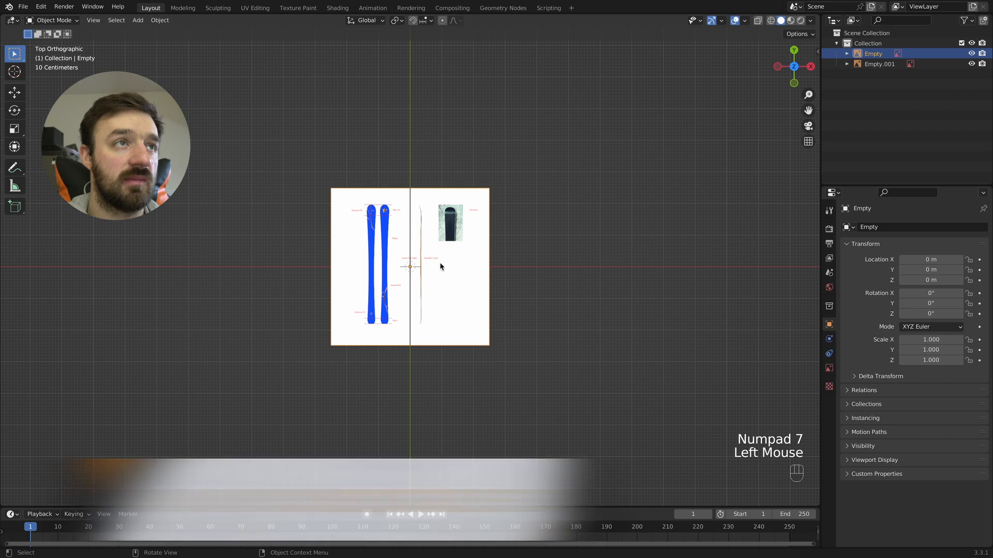
Step: Move the selected reference image about 1.03 m along the X axis
key(g)
key(x)
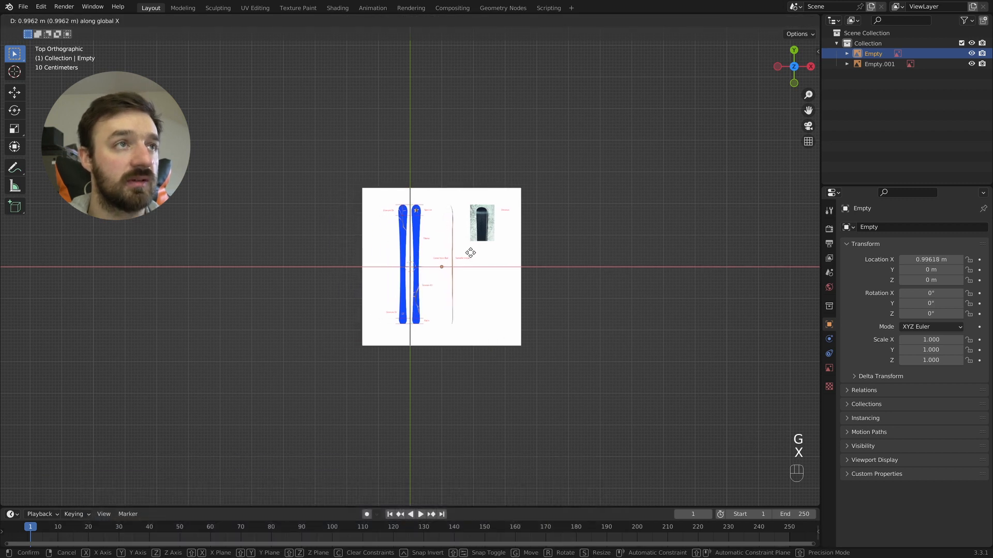
click(471, 251)
Step: Select both reference images and scale them up together by a factor of about 2.23
drag(539, 197, 355, 361)
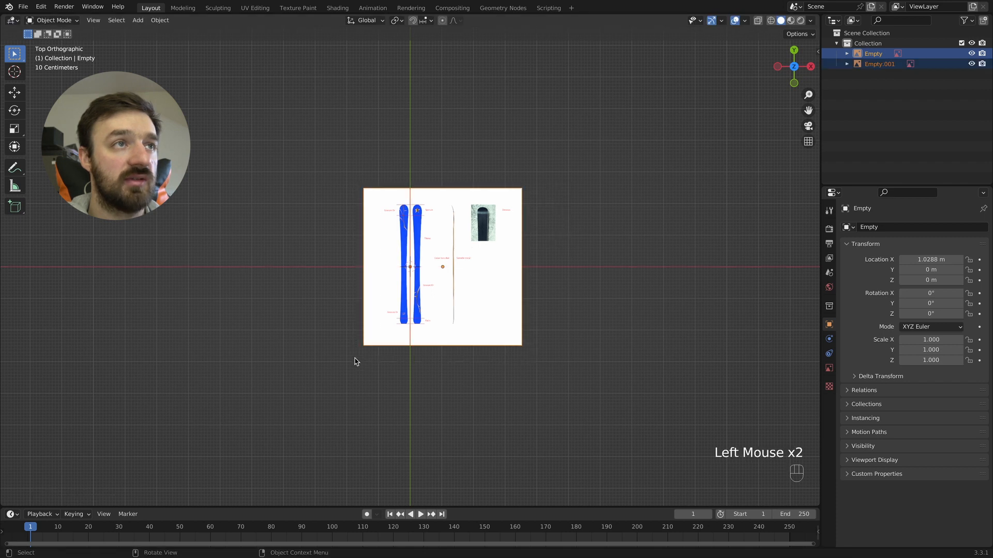
key(s)
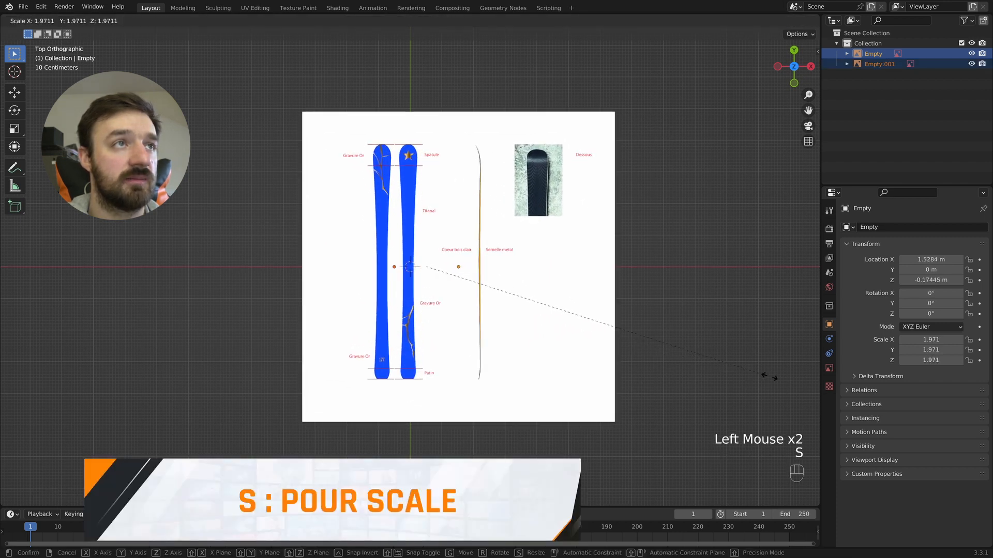
click(808, 385)
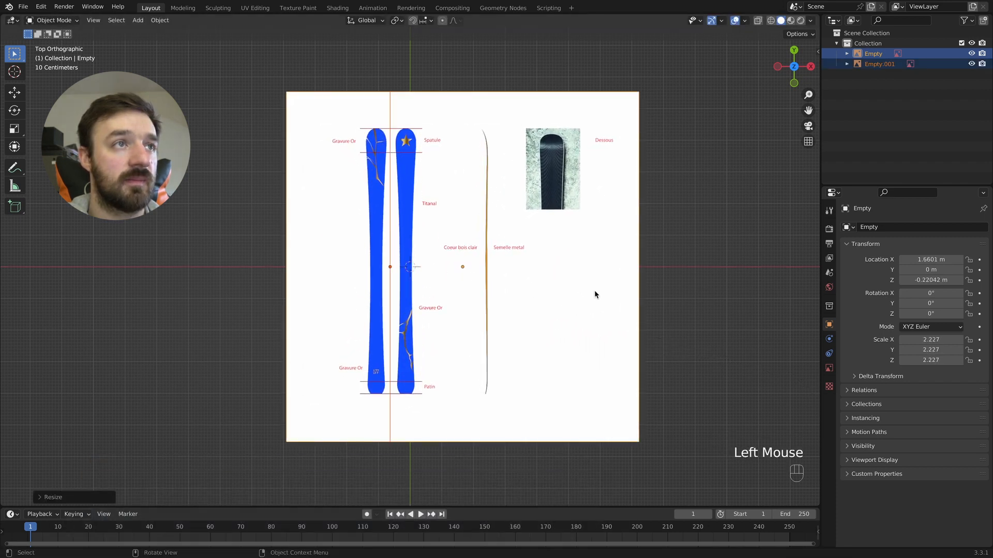
Step: Move both reference images about 0.64 m along X so the ski pair is centred on the Y axis
click(534, 199)
click(669, 231)
drag(718, 229, 365, 305)
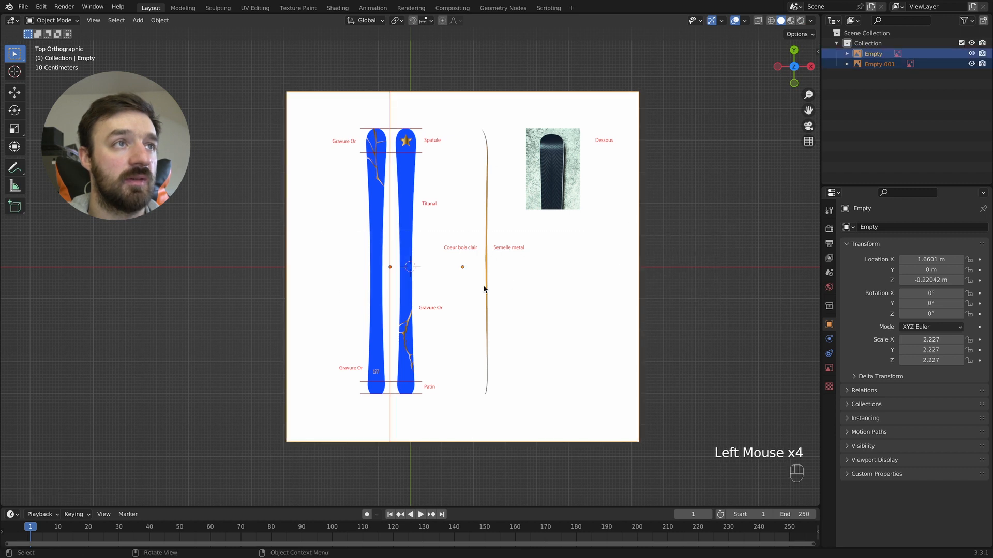
key(g)
key(x)
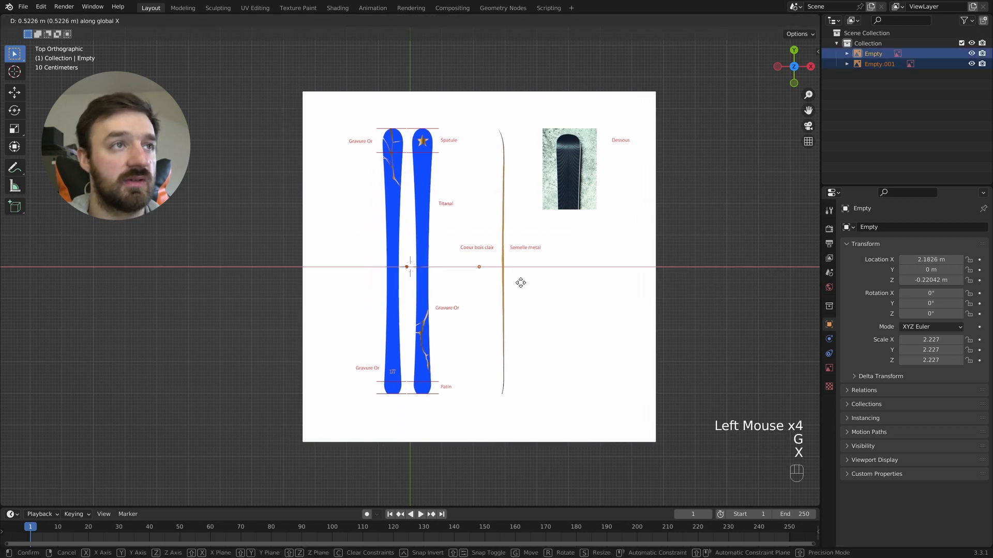
click(525, 283)
key(KP_7)
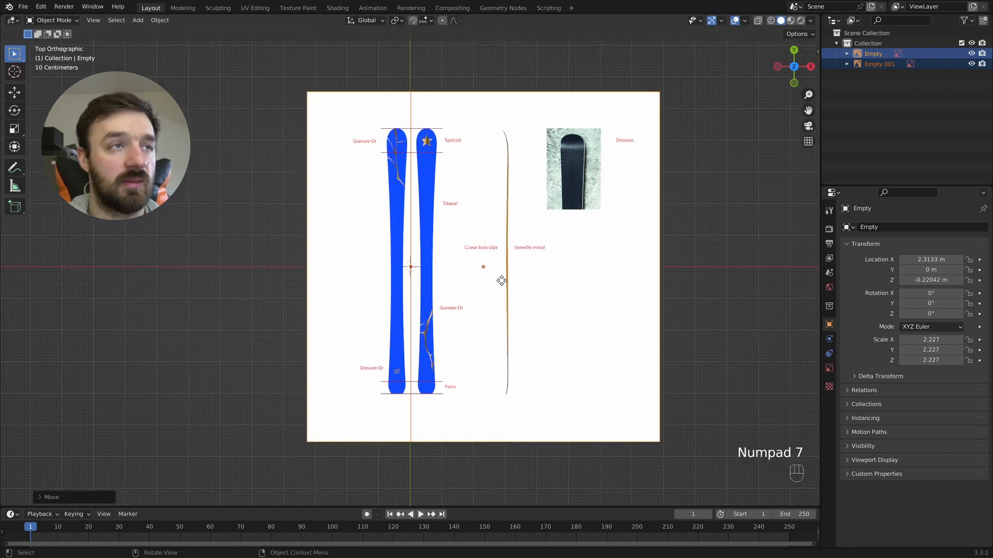
key(g)
key(x)
click(500, 283)
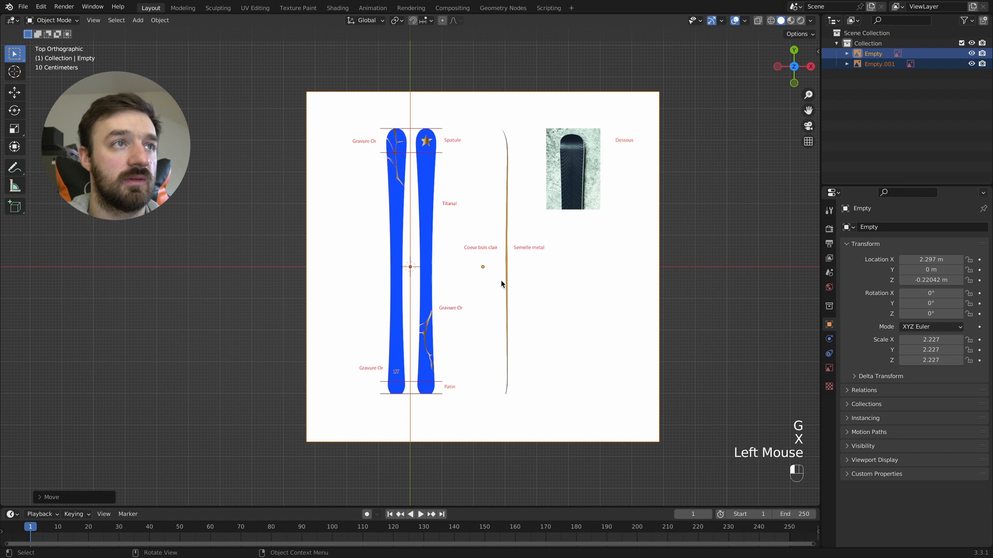
Step: Show the selectability toggles in the Outliner and make both reference images unselectable
click(964, 21)
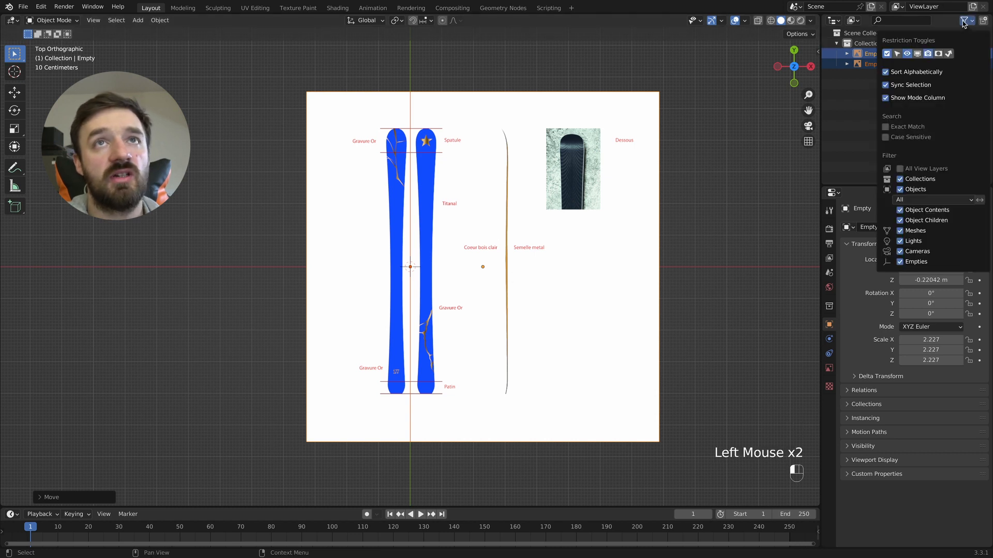
click(731, 92)
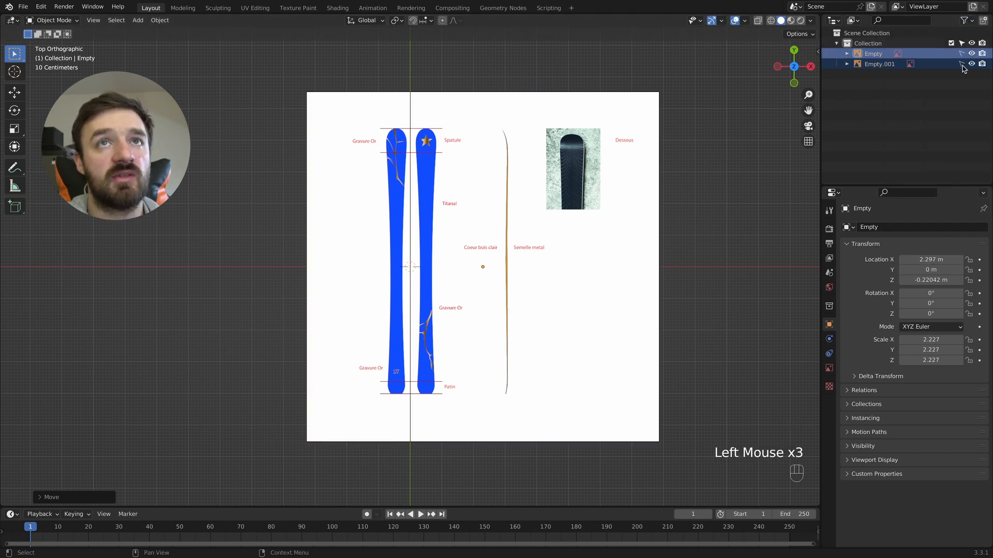
drag(740, 69, 292, 167)
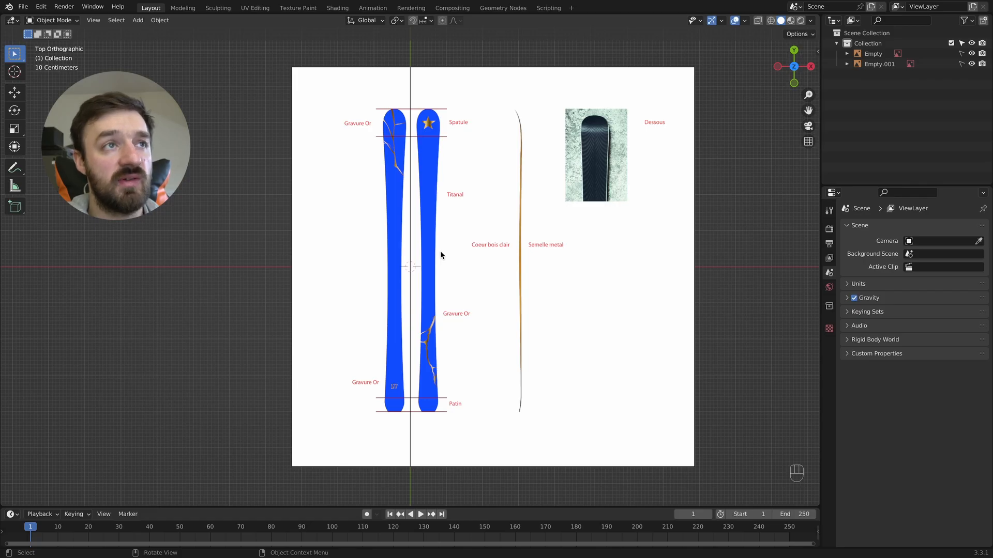
Step: Add a plane and, in Edit Mode, shrink and shift it along X to fit the waist of the right-hand ski
key(shift+a)
mouse_move(439, 250)
click(480, 252)
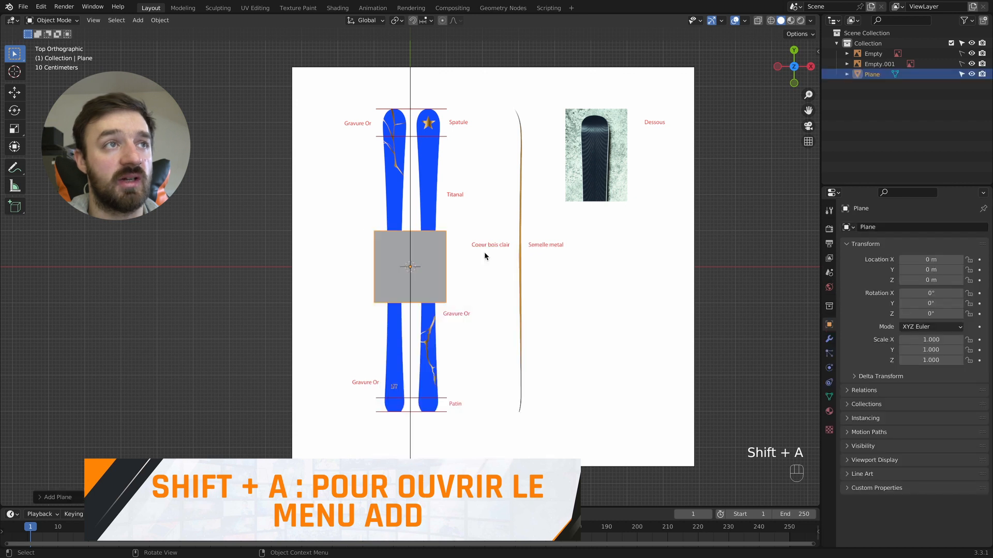
key(Tab)
key(s)
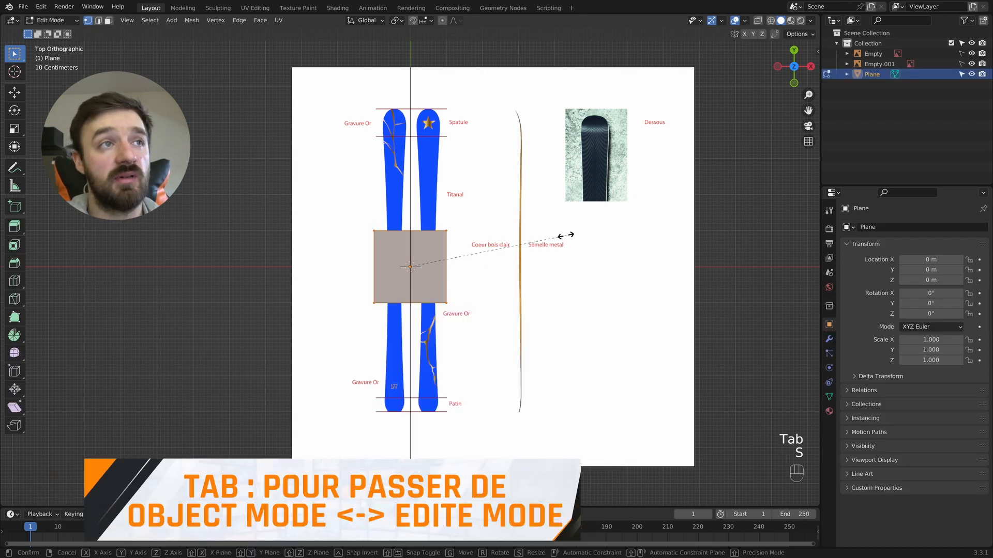
click(445, 262)
key(g)
key(x)
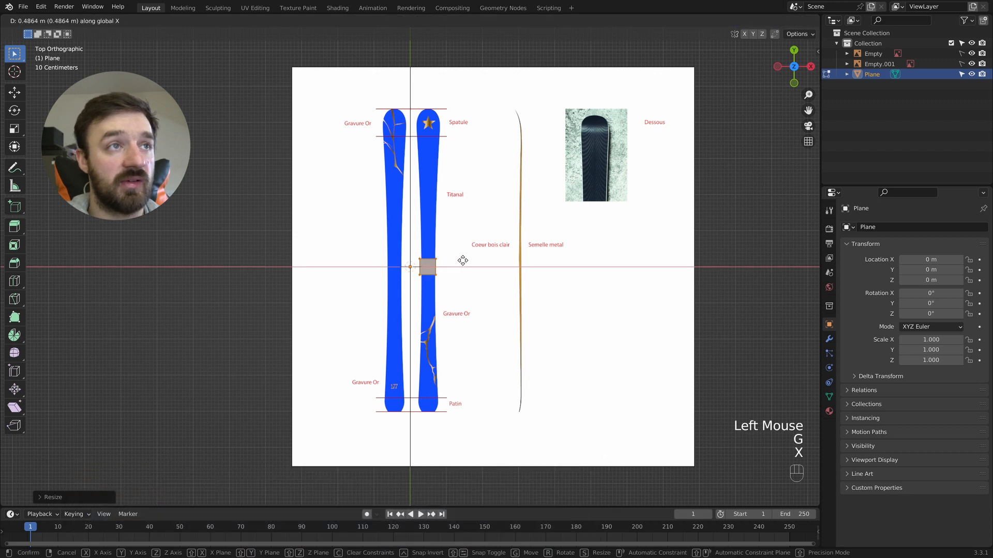
click(463, 261)
key(s)
click(488, 258)
Step: Extrude the plane's upper edge along Y to the lower Spatule guide line and scale it to the ski's width there
drag(460, 251, 413, 264)
key(e)
key(y)
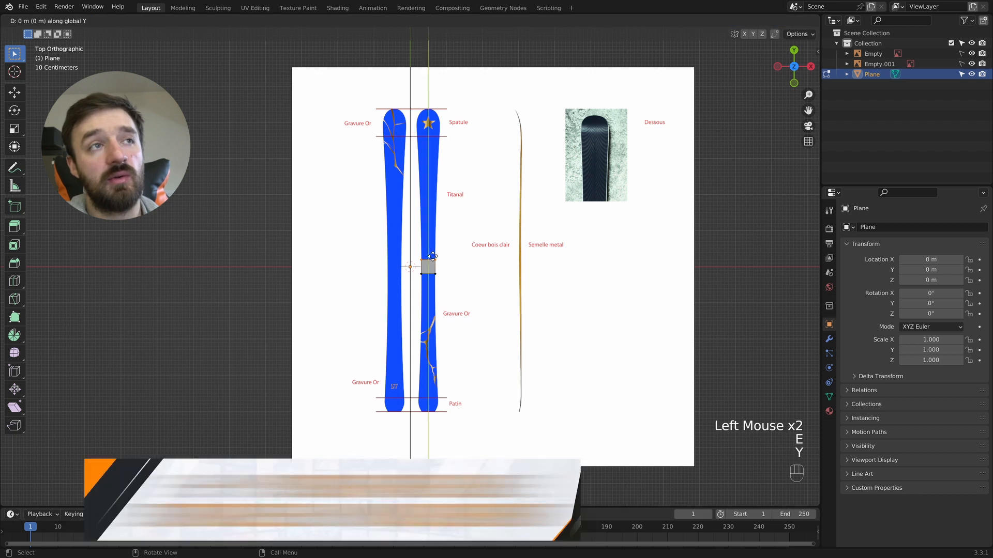
click(460, 132)
key(s)
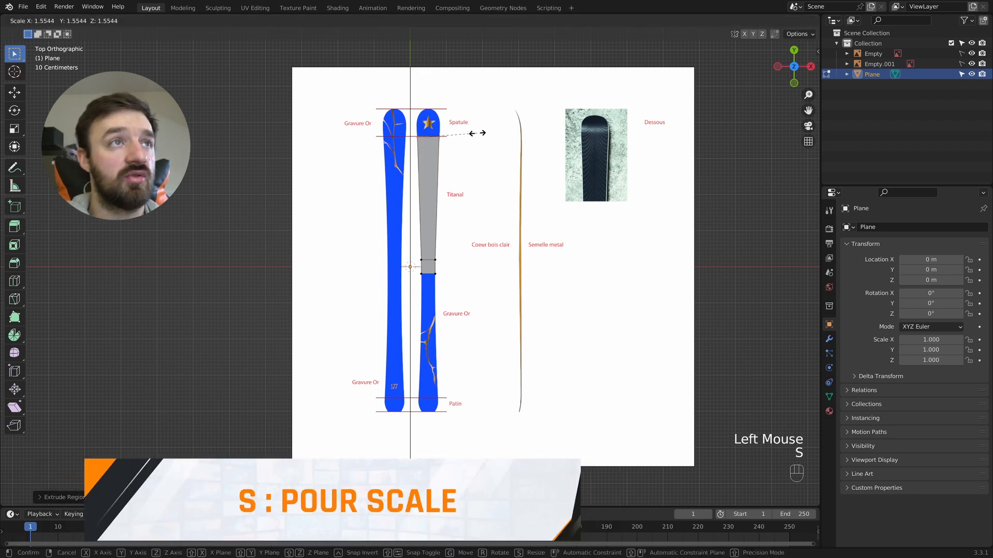
click(477, 133)
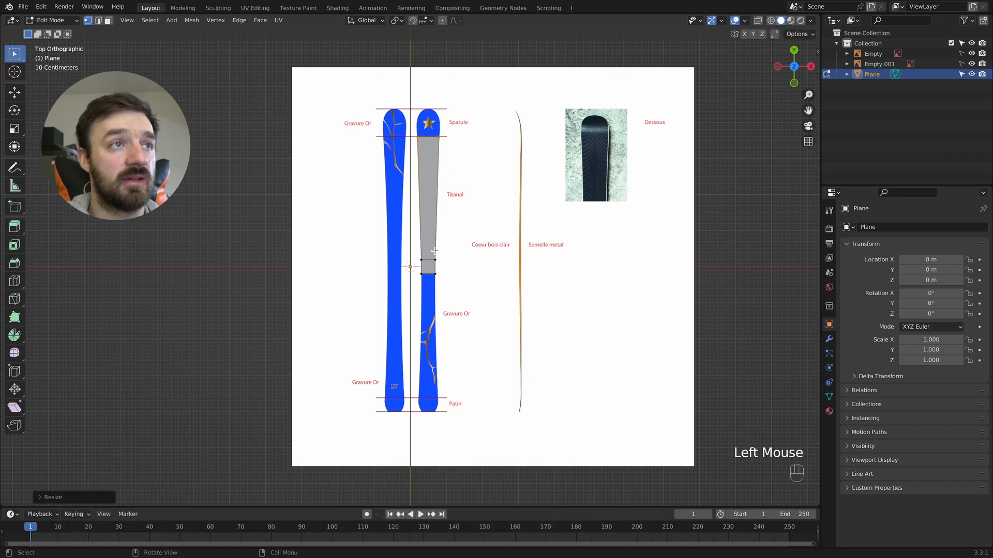
Step: Extrude the plane's lower edge along Y to the upper Patin guide line and scale it to the ski's width there
click(428, 274)
key(e)
key(y)
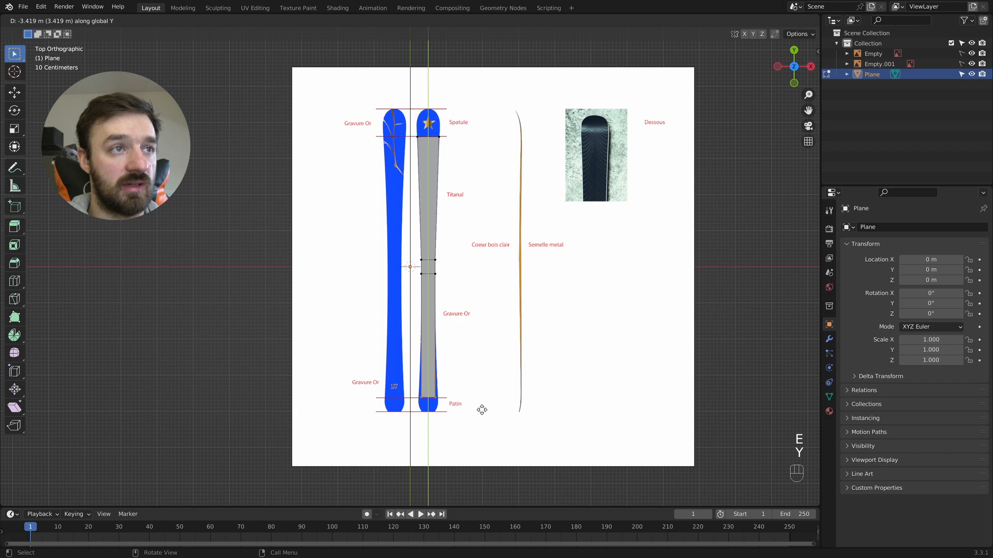
click(481, 410)
key(s)
click(499, 410)
Step: In wireframe view, slide the lower middle edge toward the tail and scale it to match the ski outline
key(z)
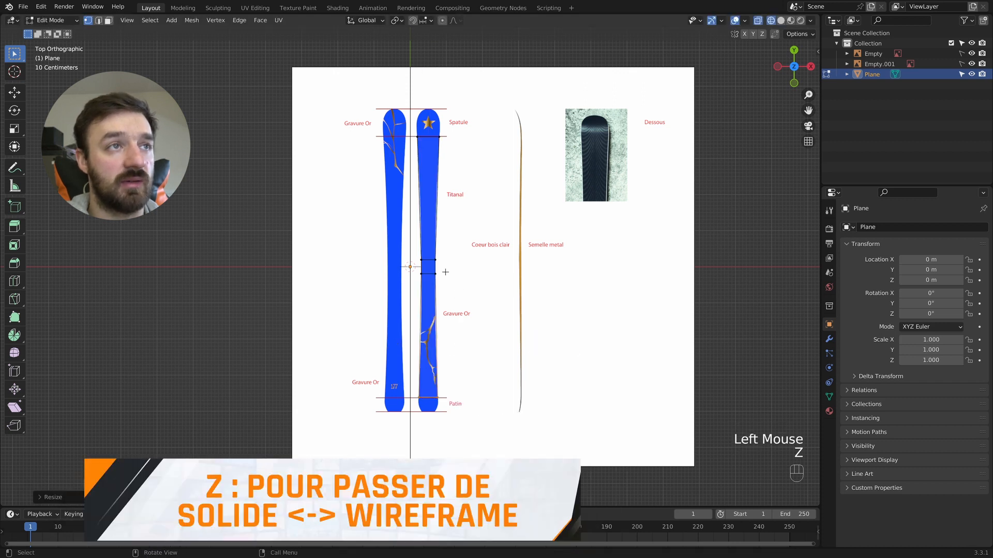
click(442, 276)
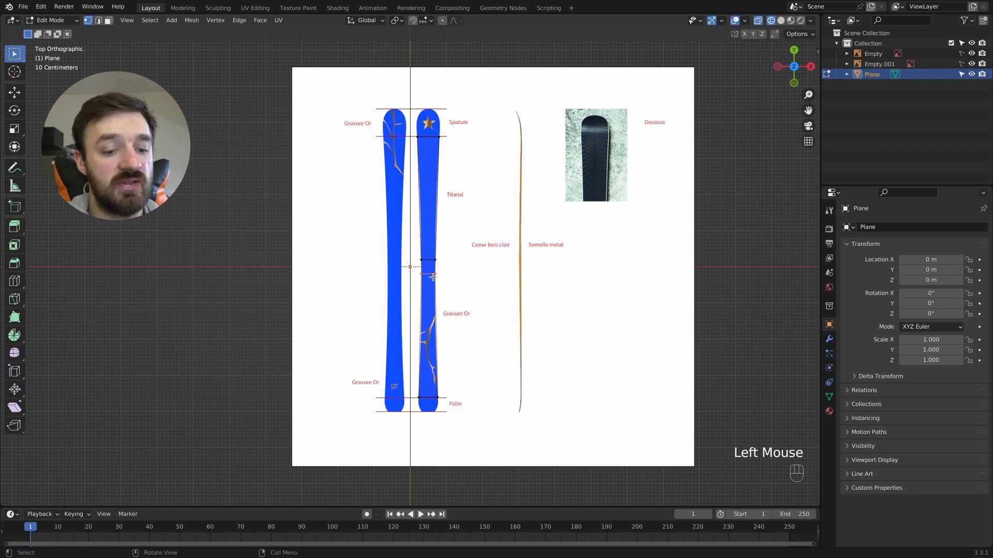
key(g)
key(g)
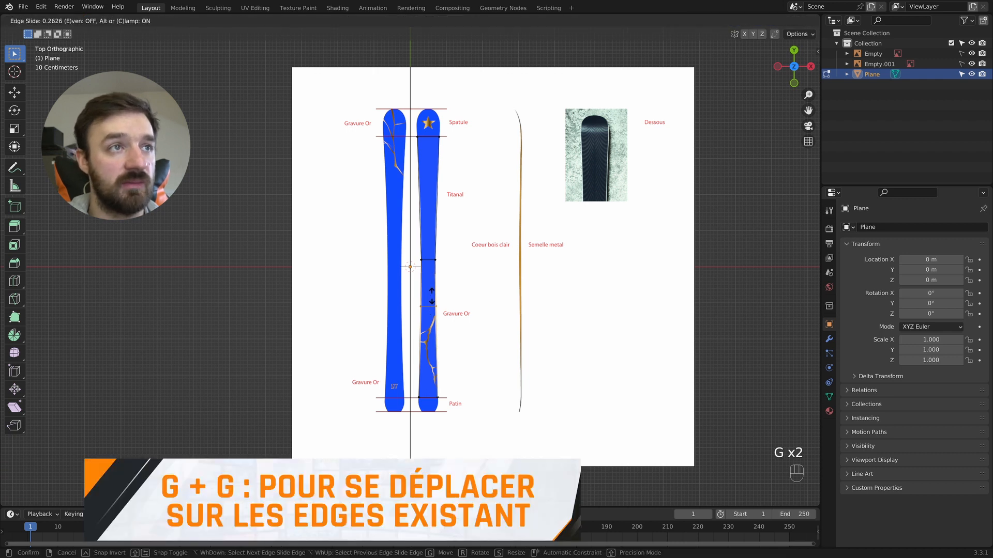
click(432, 296)
key(s)
click(504, 304)
Step: Slide the upper middle edge toward the tip, scale it to the ski outline, and compare the shape in solid and wireframe views
click(472, 262)
key(g)
key(g)
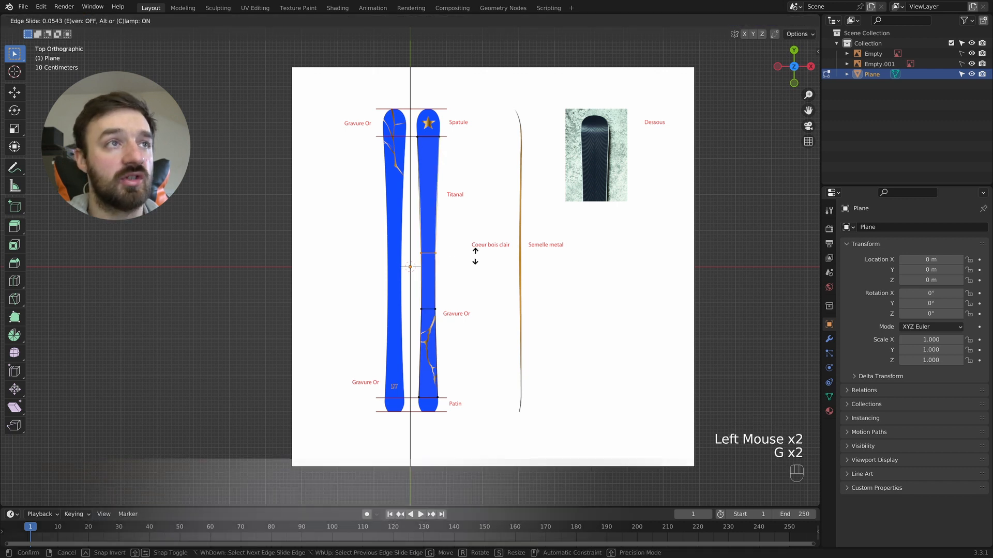
click(478, 240)
key(s)
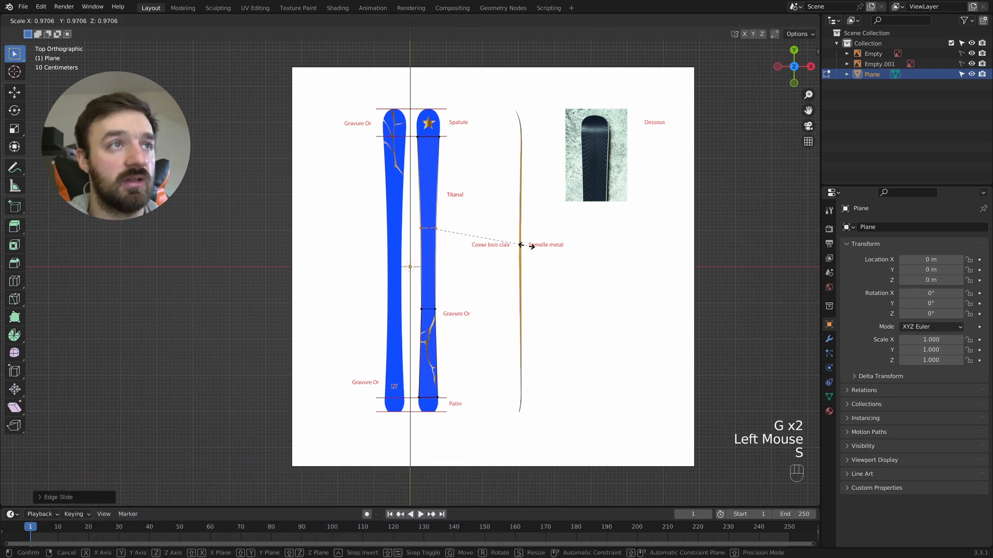
click(520, 247)
key(z)
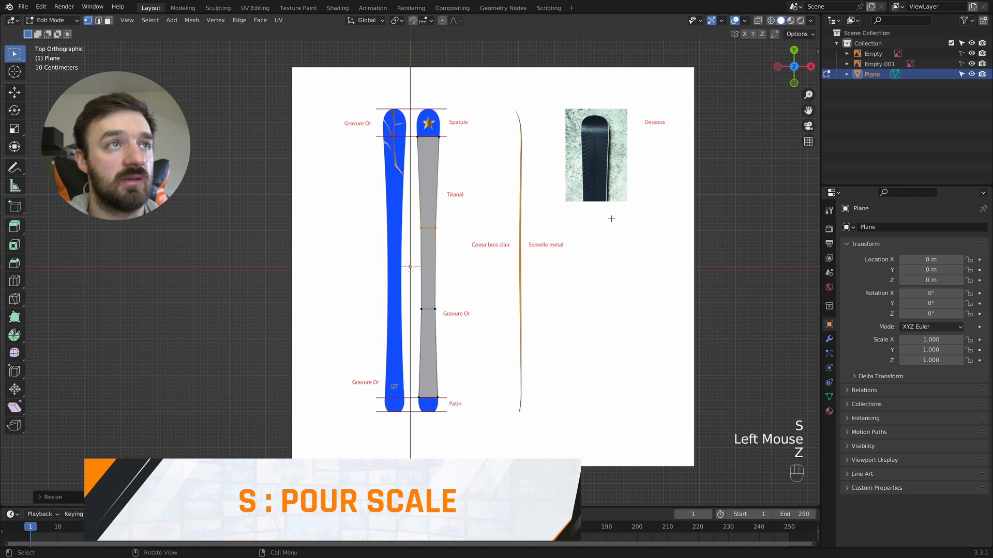
key(z)
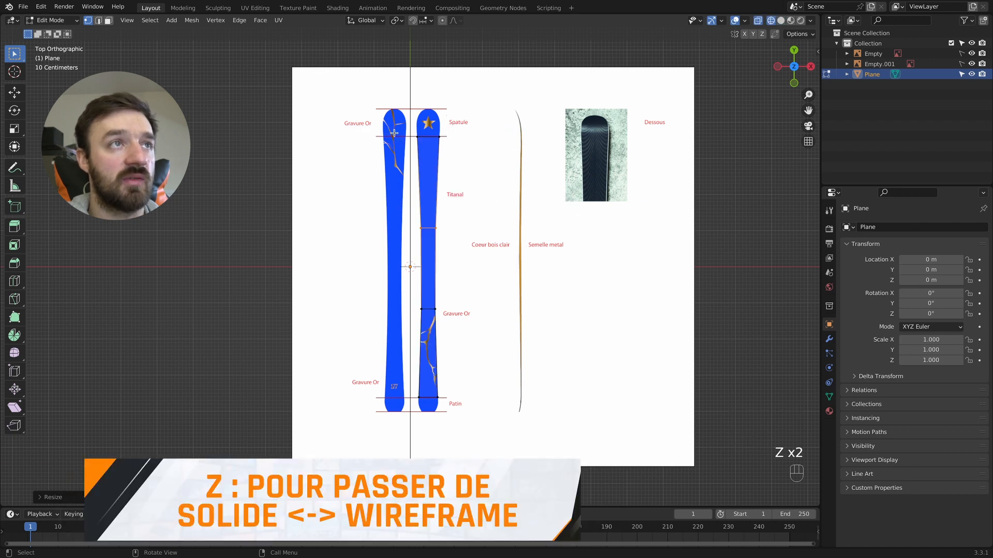
Step: Extrude the mesh's uppermost edge about 0.74 m along Y to the ski tip's outer guide line
click(442, 135)
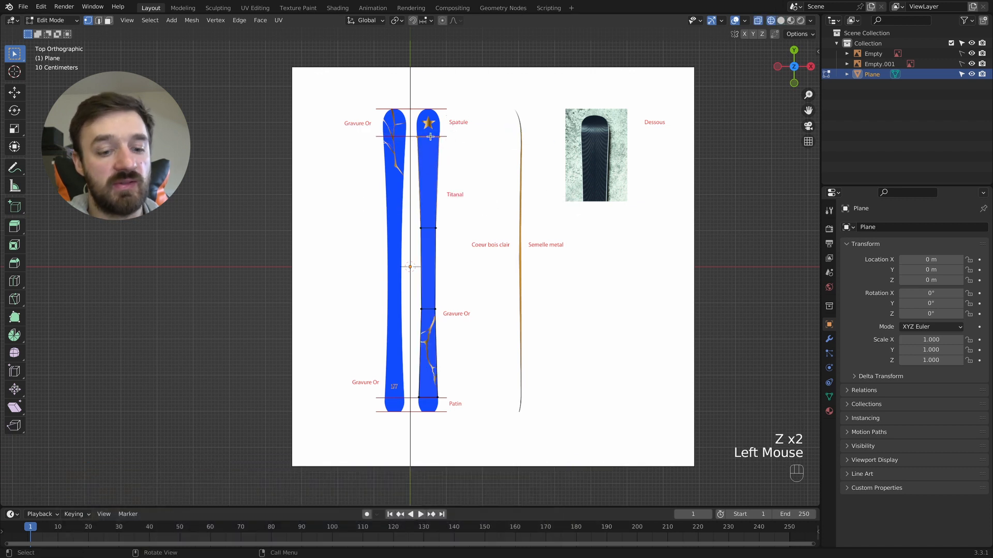
key(e)
key(y)
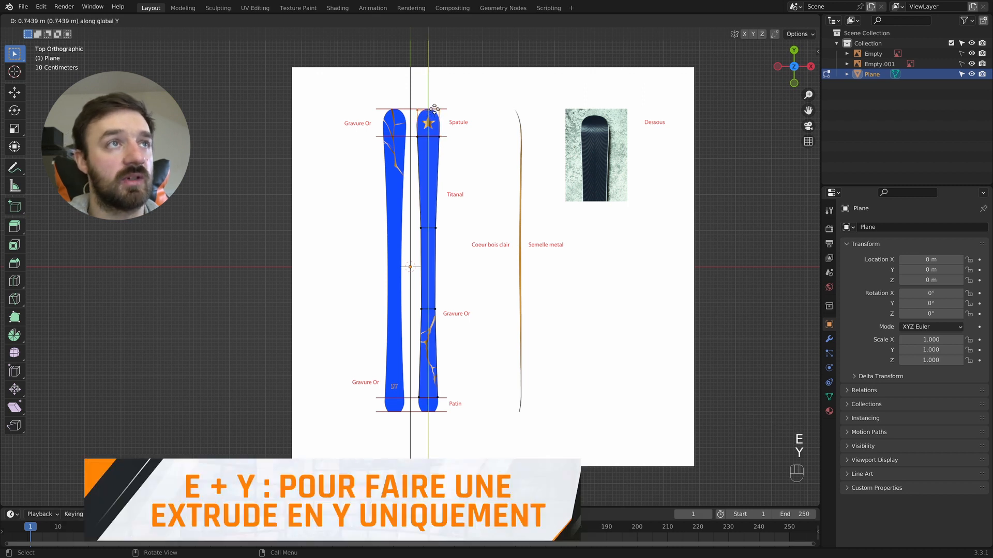
click(433, 109)
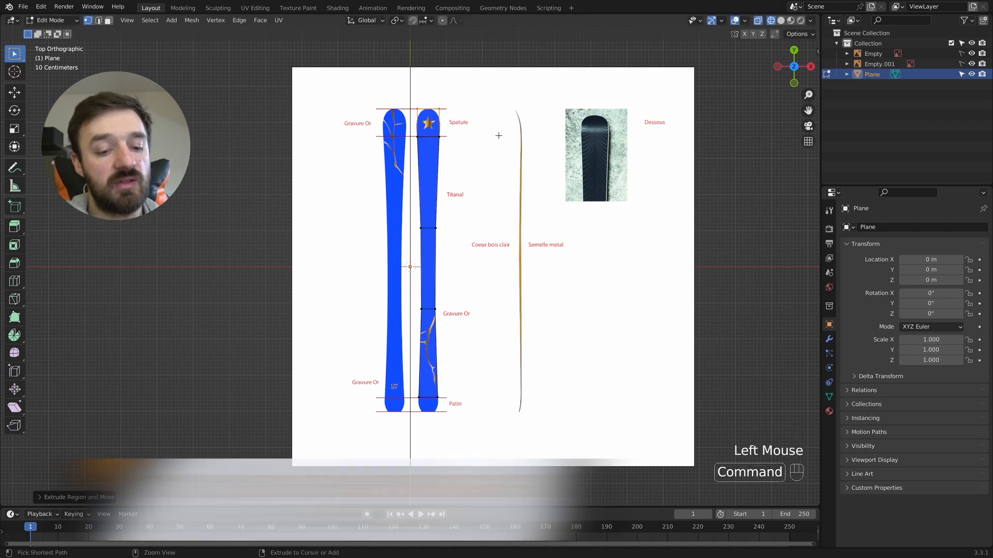
Step: Bevel the two tip corners as vertices with a width of 0.306 m and 3 segments
key(super+b)
click(452, 98)
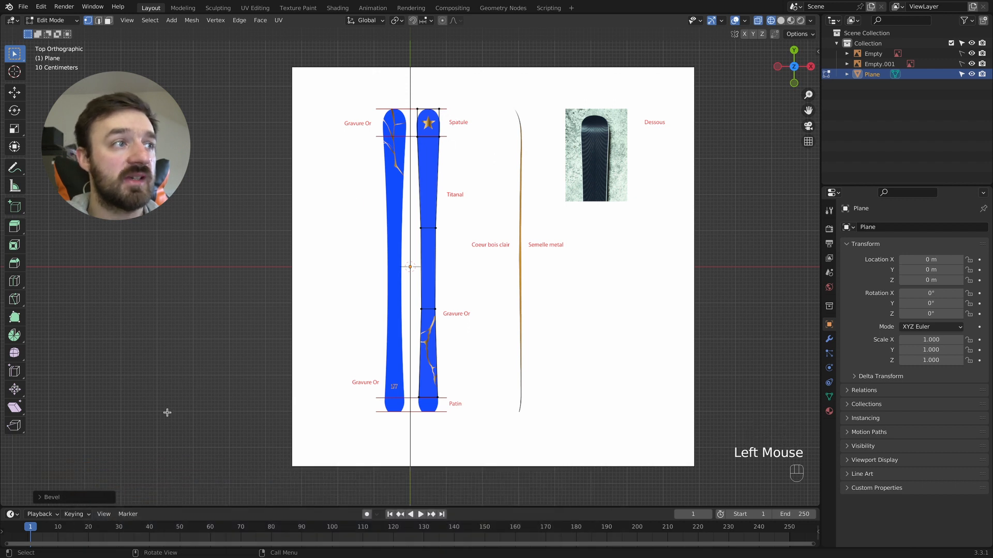
click(51, 498)
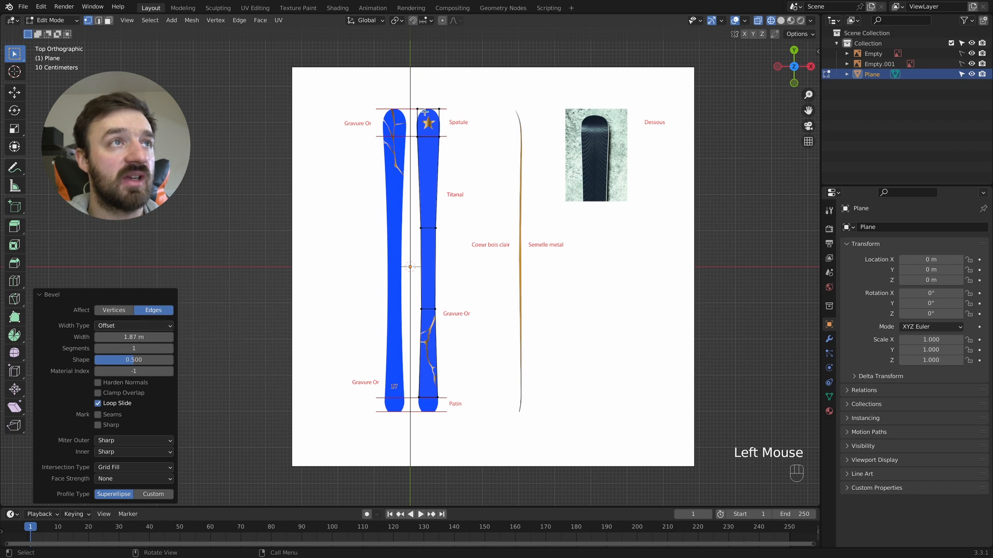
click(117, 311)
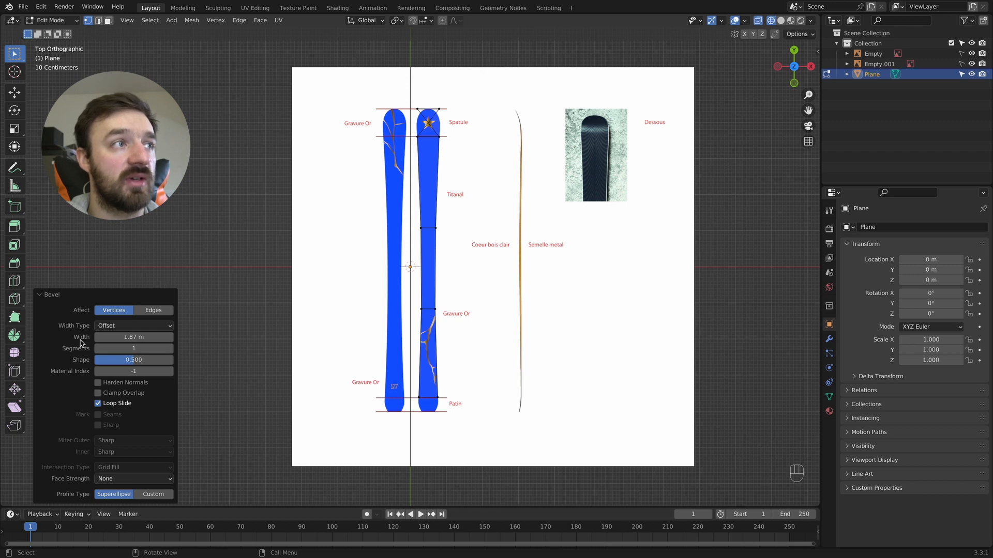
drag(131, 339, 106, 338)
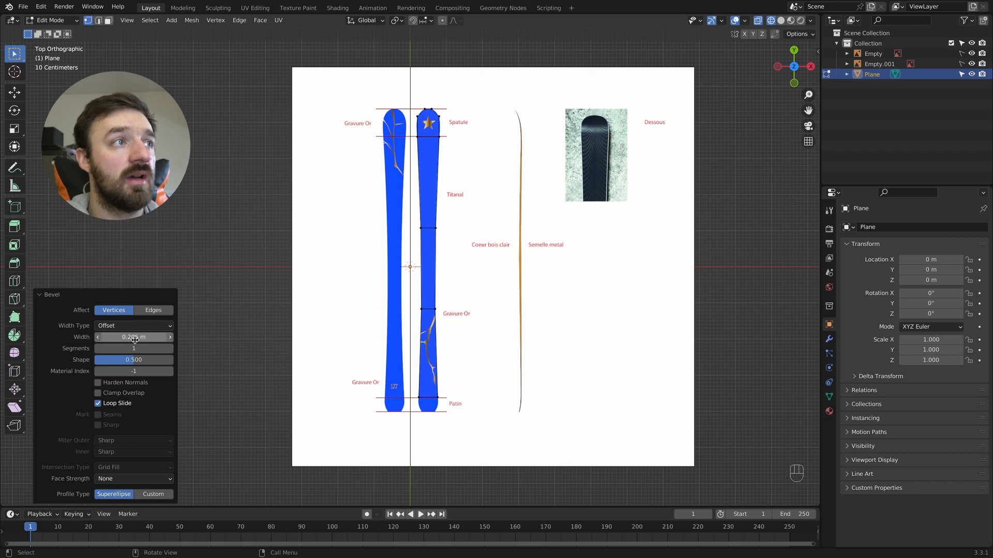
click(171, 353)
click(134, 338)
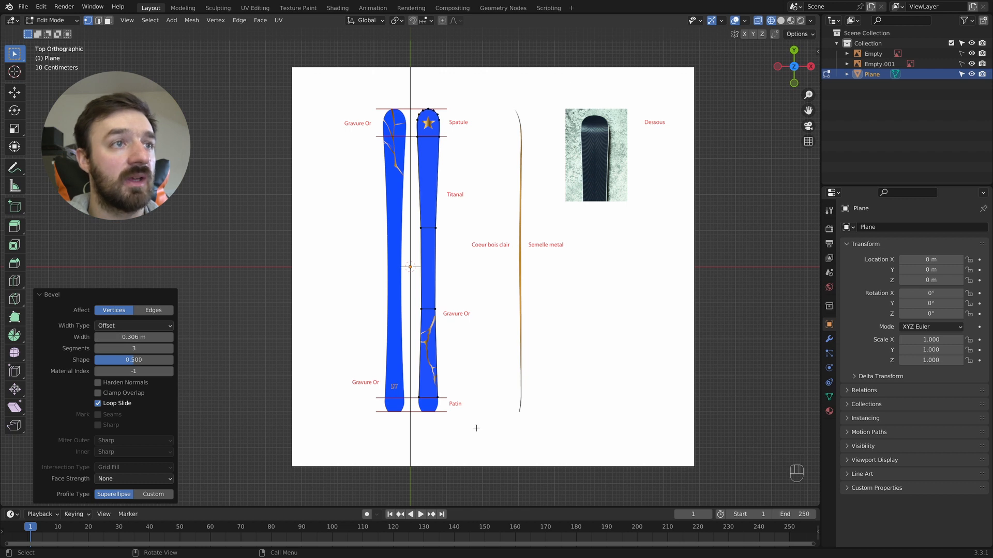
Step: Extrude the mesh's lowest edge about 0.4 m in negative Y to the ski tail's outer guide line
click(404, 402)
key(e)
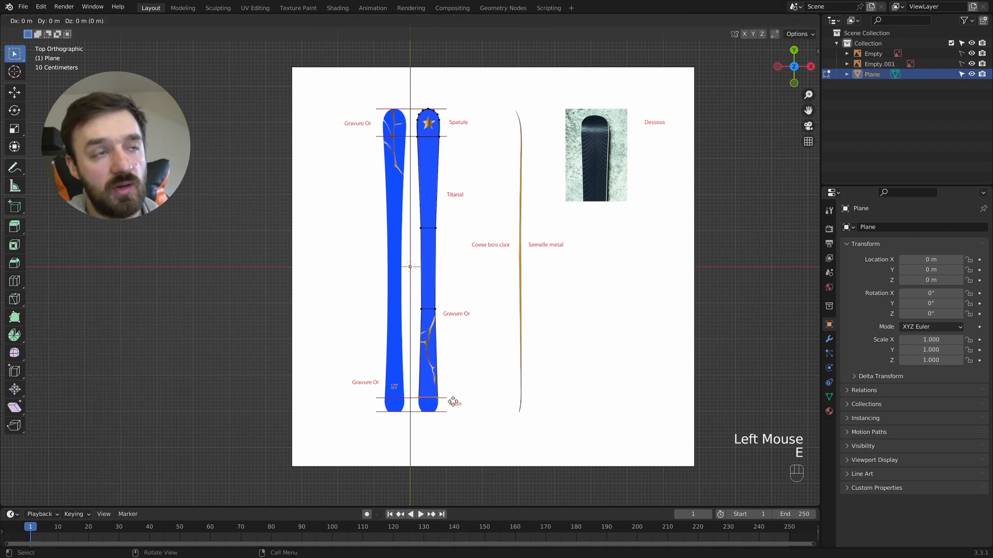
key(y)
click(447, 416)
Step: Bevel the two tail corners as vertices with a width of 0.238 m and 3 segments
key(super+b)
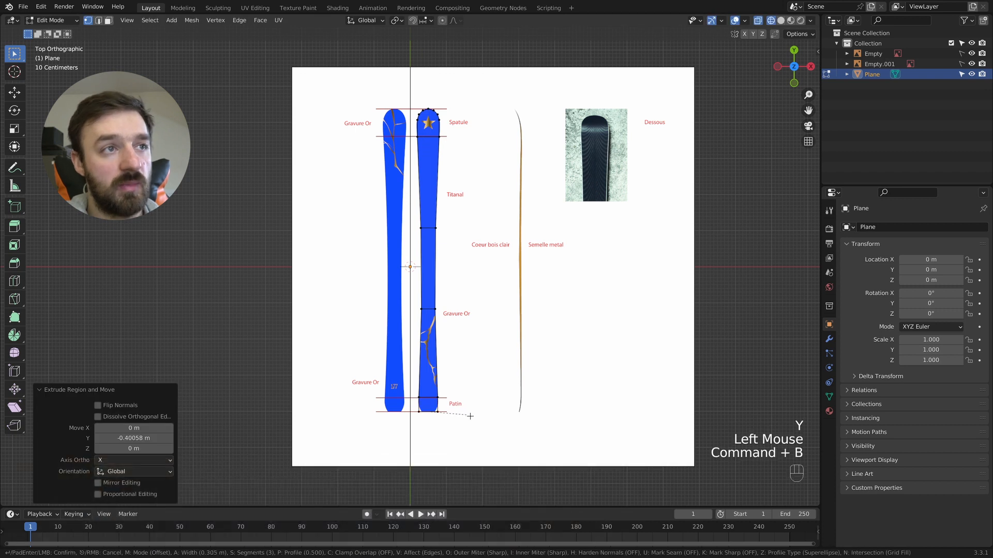
click(488, 423)
click(125, 313)
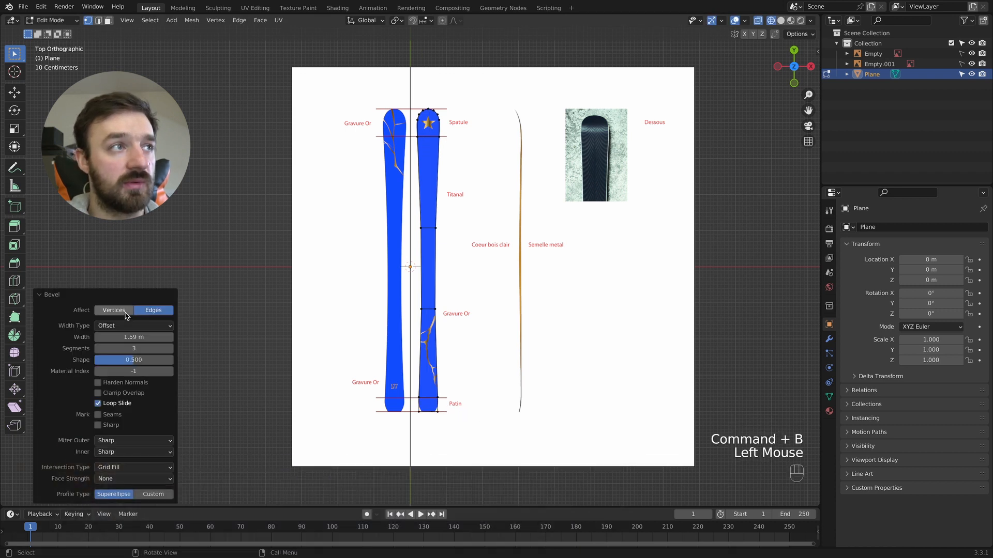
drag(148, 338, 129, 338)
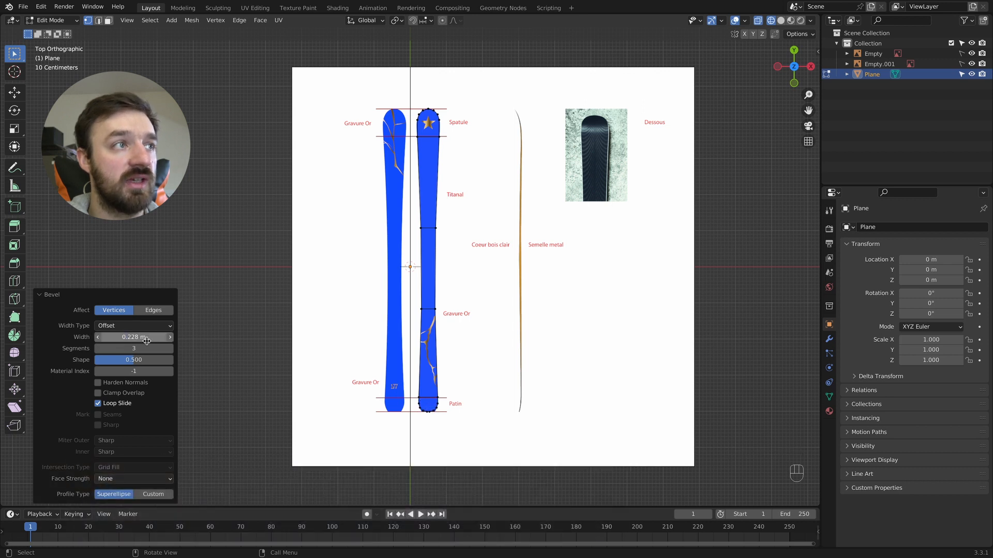
click(170, 338)
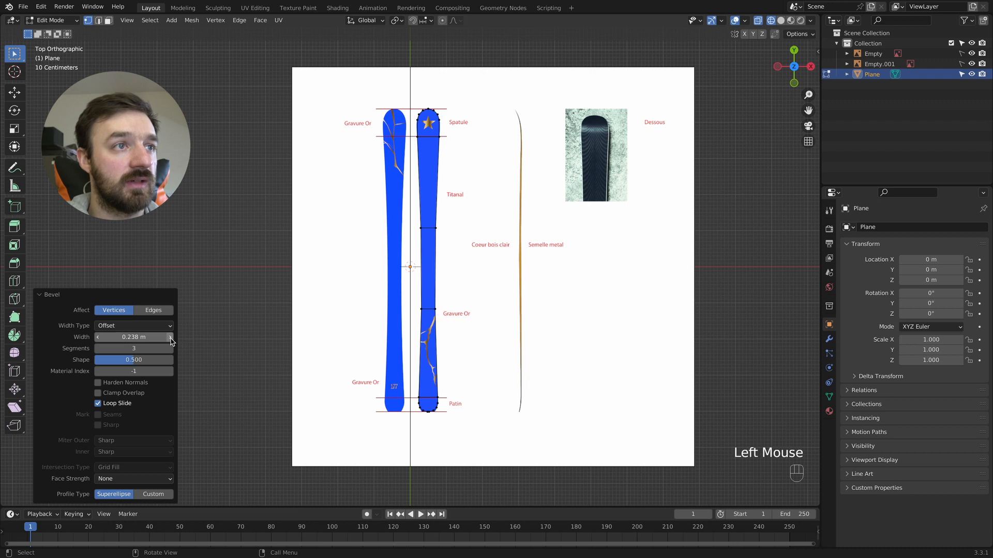
Step: Merge the two middle vertices at the ski tip's end at their center, and do the same at the tail's end
click(431, 103)
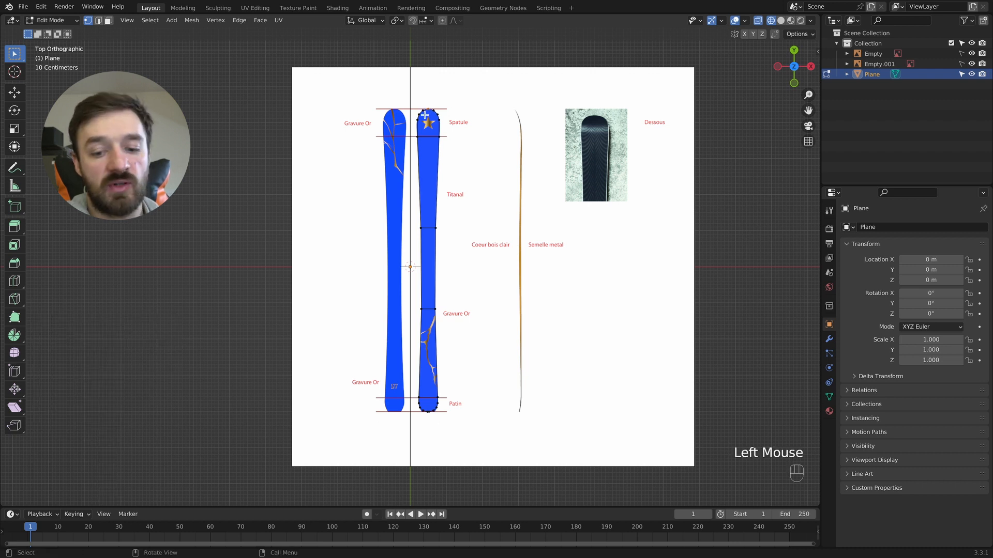
key(m)
click(424, 114)
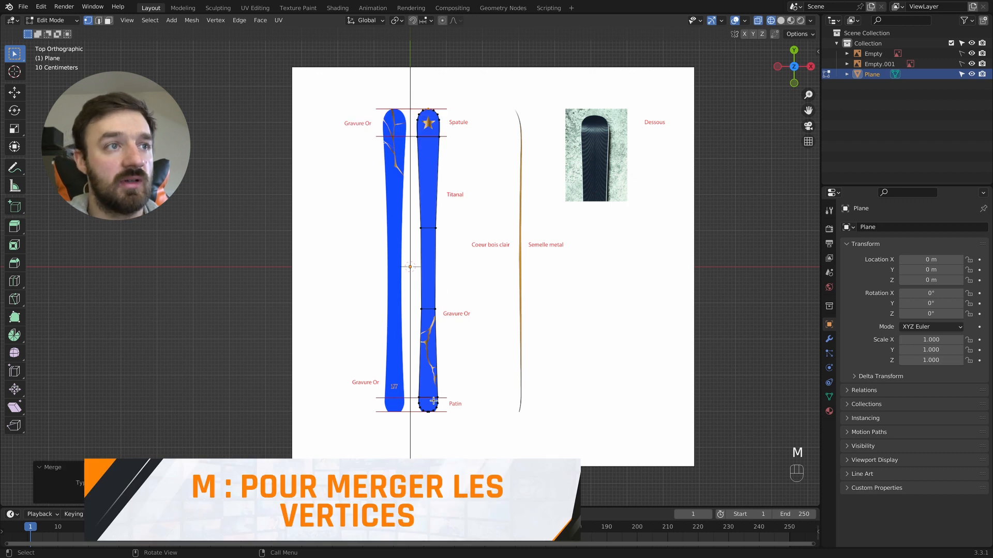
click(424, 418)
key(m)
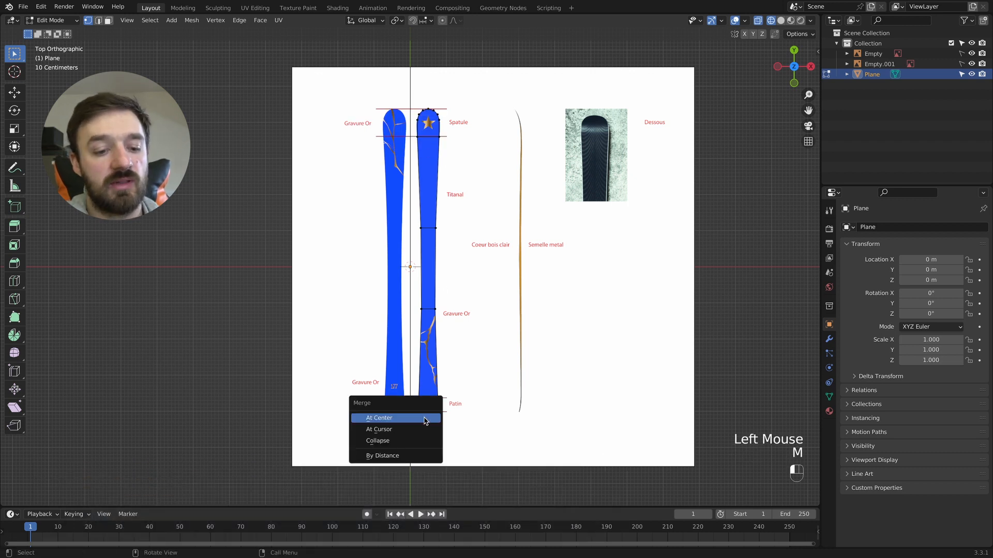
click(426, 419)
Step: Join the three pairs of opposite vertices on the rounded tip with straight edges across the ski
super+scroll(431, 128, up, 5)
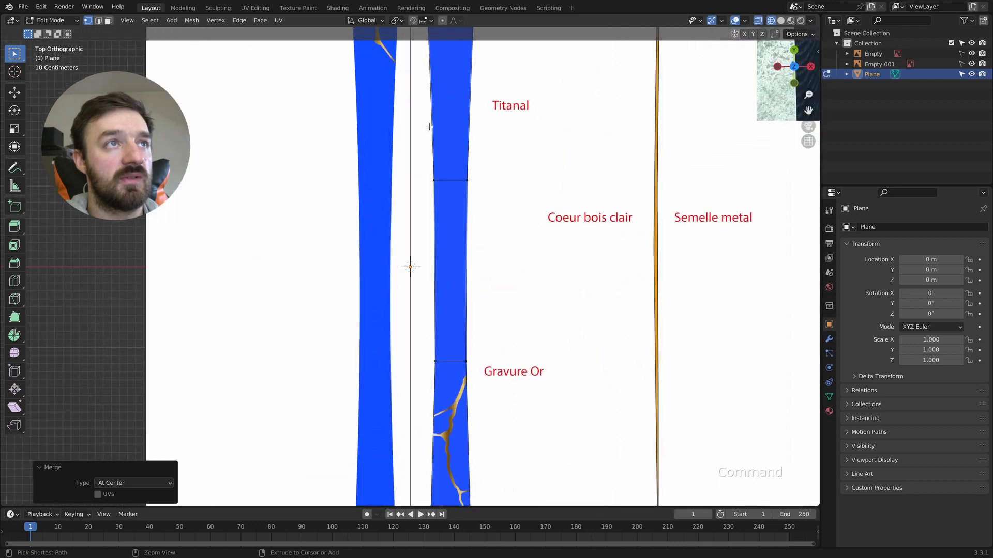
shift+scroll(489, 137, up, 8)
drag(490, 240, 401, 233)
key(j)
mouse_move(483, 229)
mouse_down()
mouse_move(404, 218)
mouse_move(480, 210)
mouse_up()
key(j)
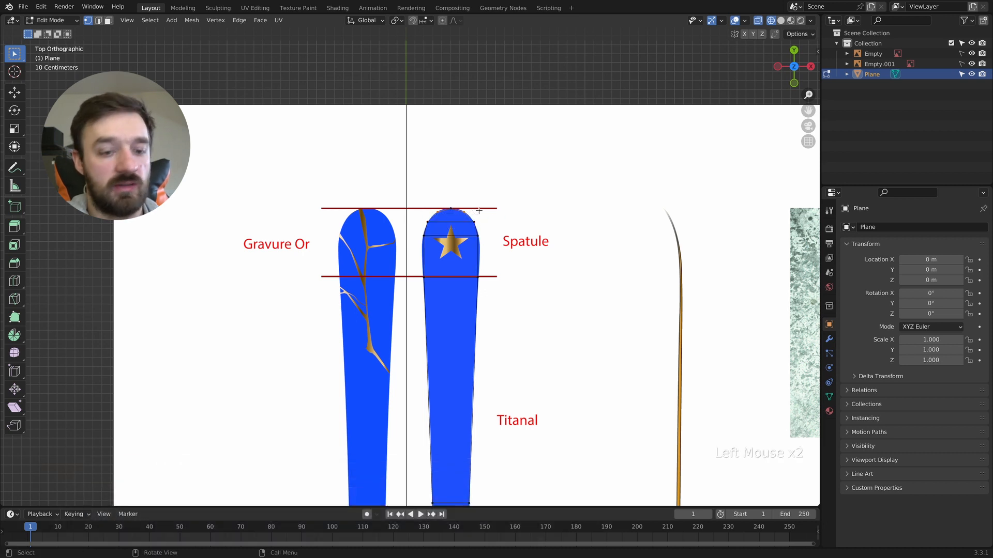
key(j)
Step: Join the three pairs of opposite vertices on the rounded tail with straight edges across the ski
shift+scroll(462, 230, down, 10)
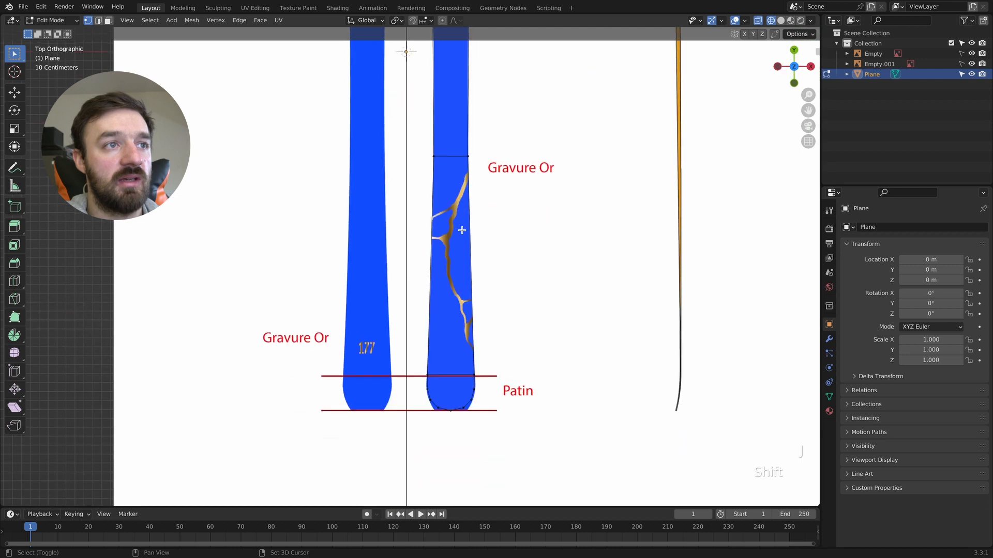
drag(478, 271, 420, 285)
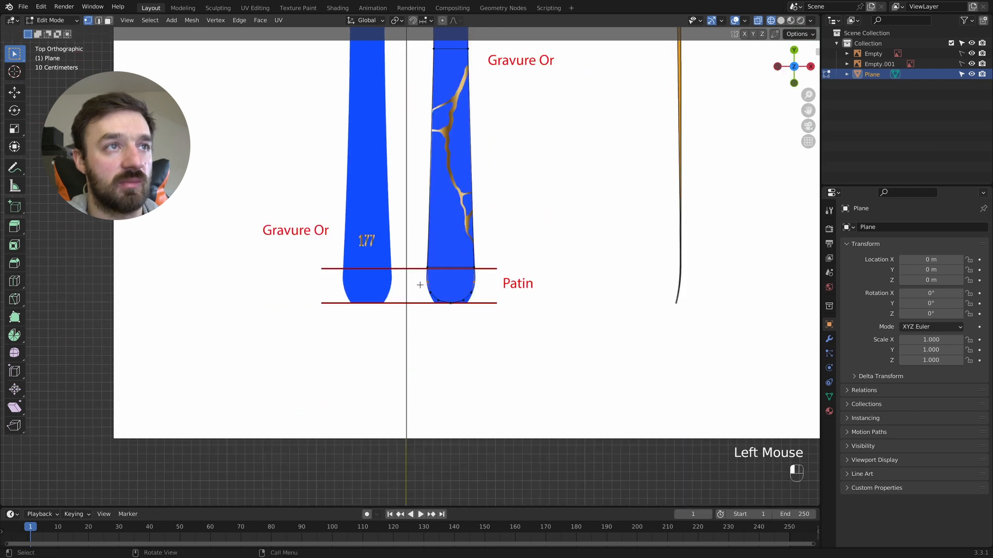
key(j)
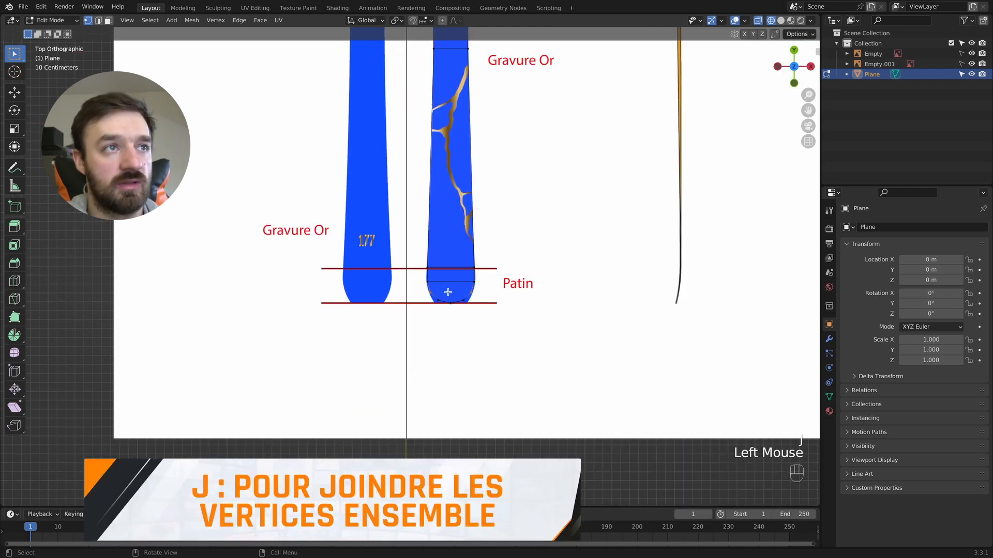
key(j)
drag(469, 297, 427, 301)
key(j)
Step: Join the tail's end vertex to the tip's end vertex to cut a lengthwise center edge through the whole ski
click(449, 310)
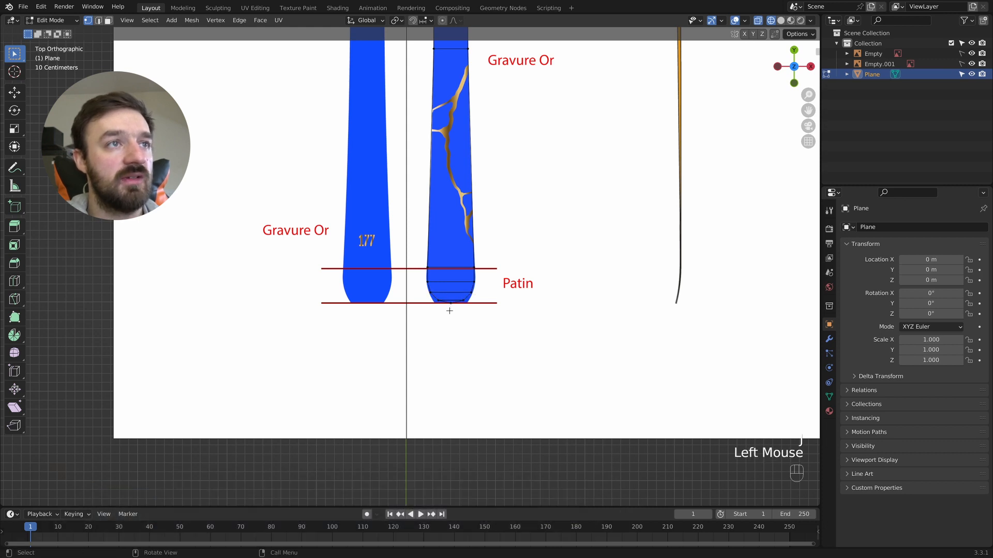
click(448, 311)
super+scroll(448, 311, down, 2)
shift+scroll(449, 311, up, 10)
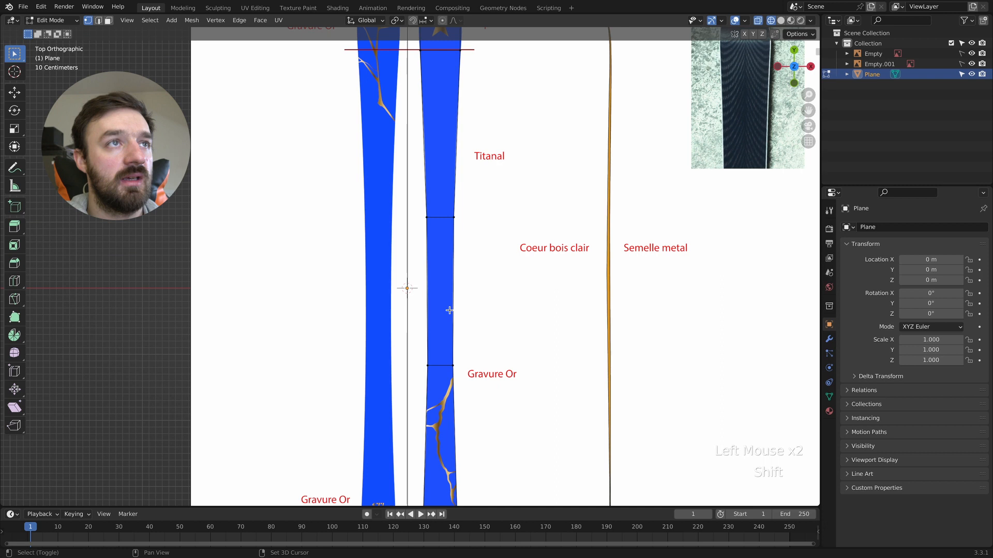
shift+scroll(446, 280, up, 2)
shift+click(440, 259)
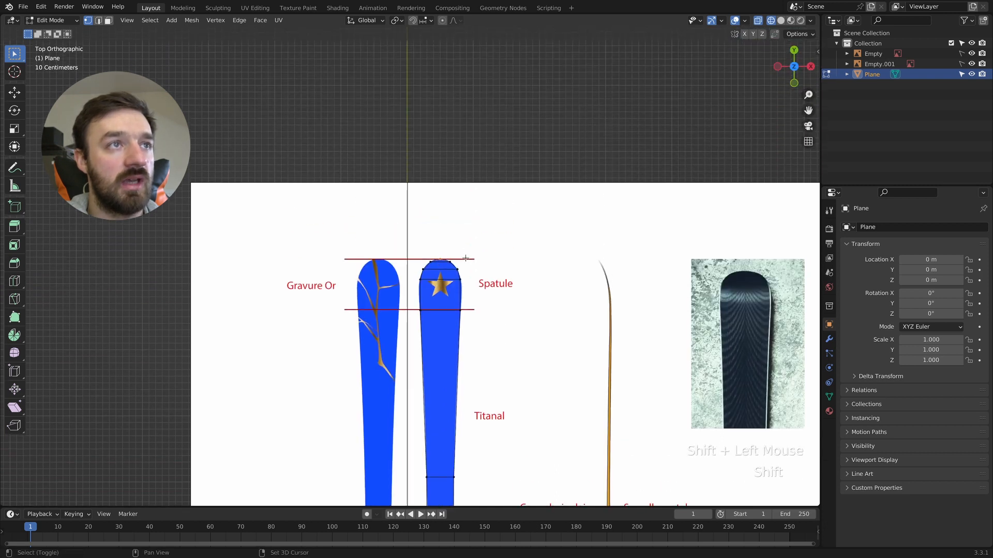
key(j)
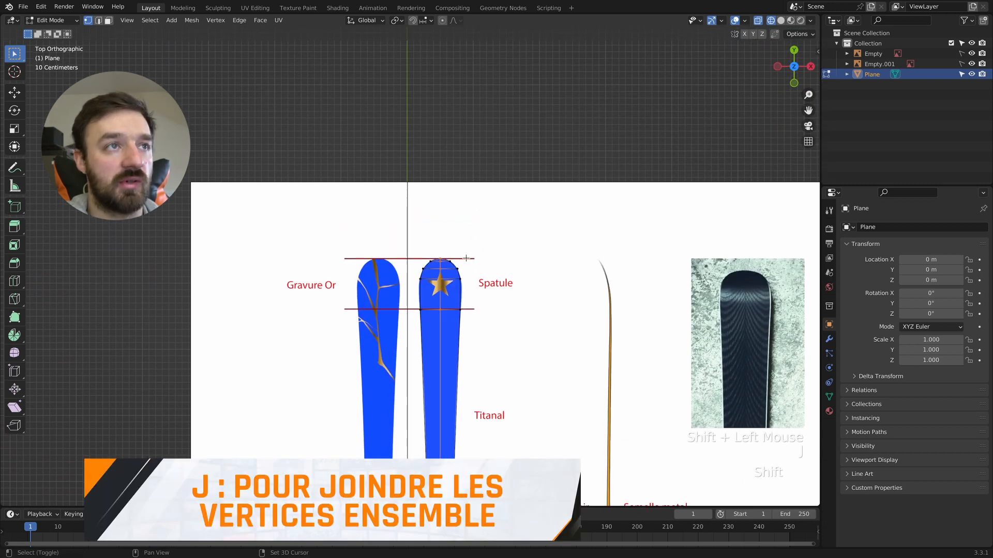
Step: In the right side view, move the whole ski plane about 0.192 m down along Z onto the side-profile reference
shift+scroll(465, 258, down, 12)
scroll(466, 258, down, 2)
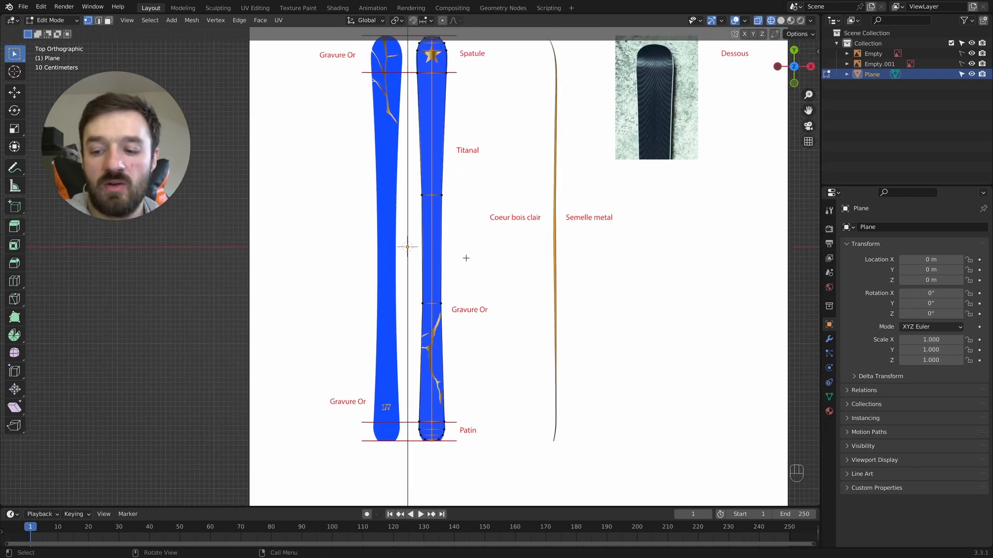
key(KP_3)
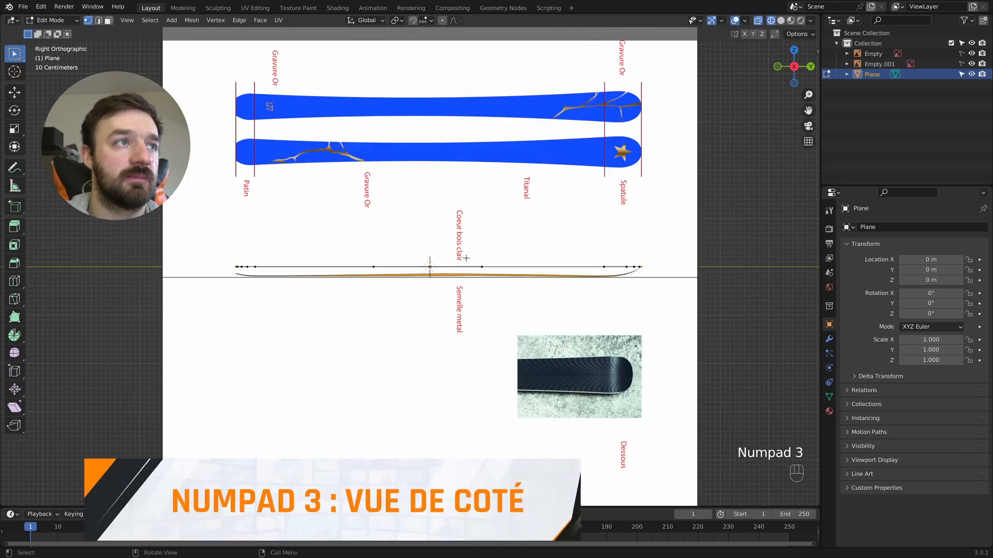
key(Tab)
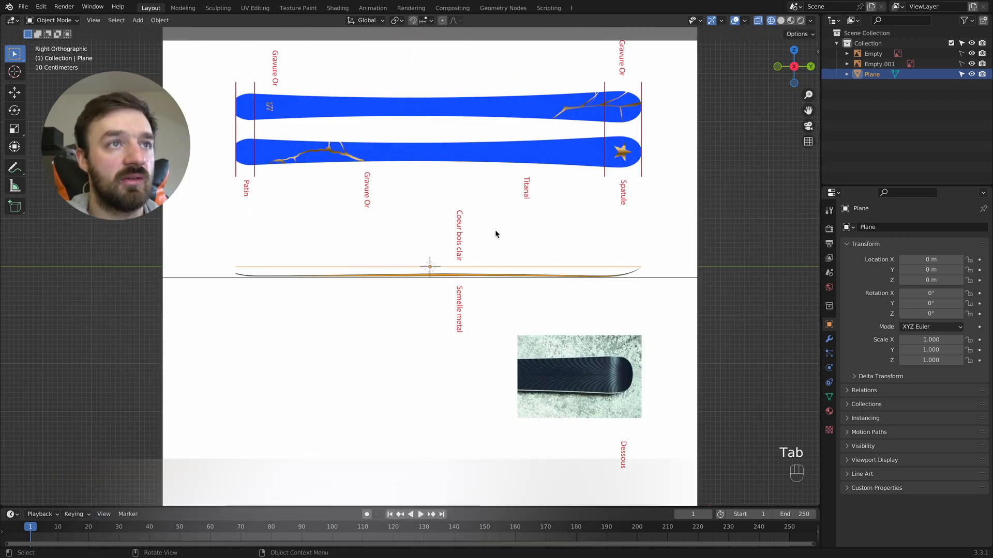
key(g)
key(z)
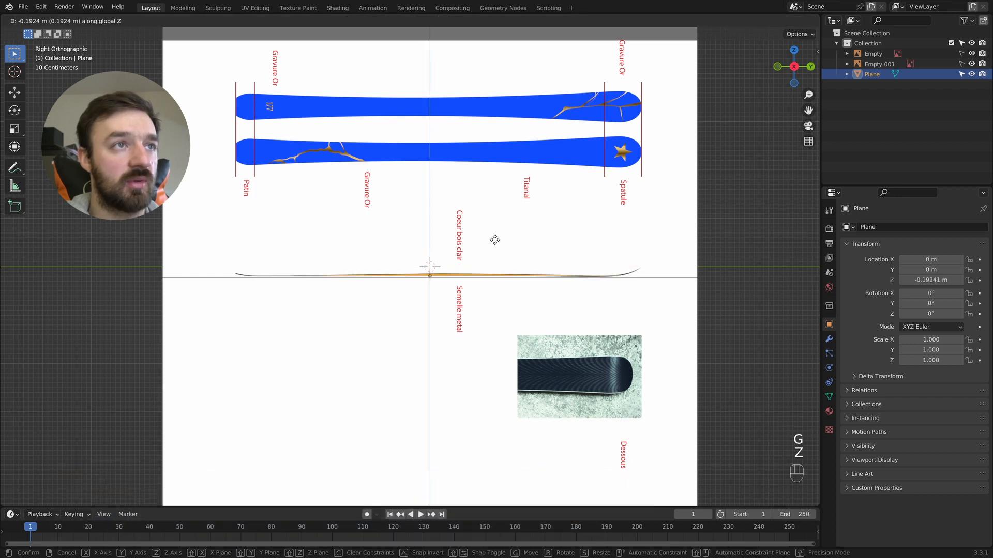
click(496, 243)
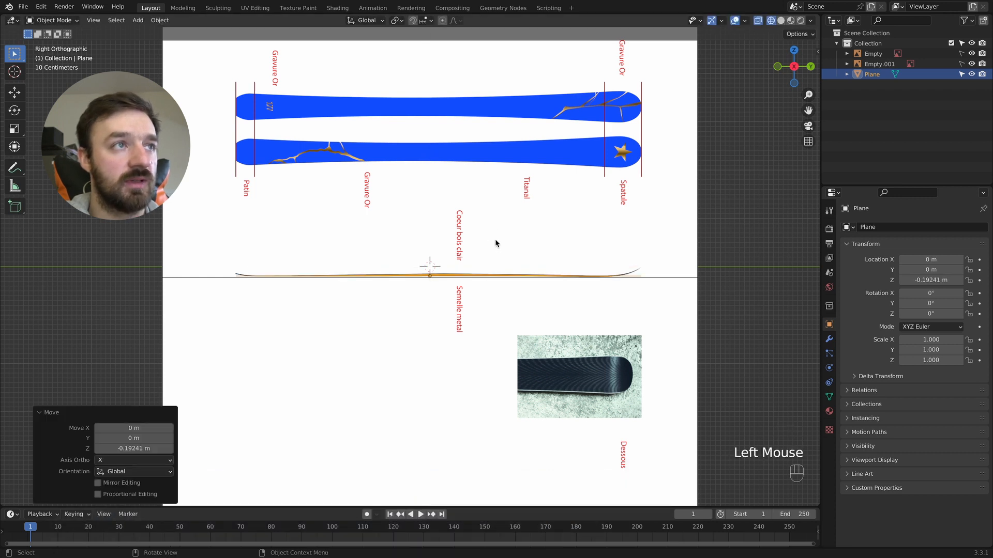
Step: Add a Solidify modifier to the ski plane and view it in solid shading from an angle
click(829, 340)
click(863, 227)
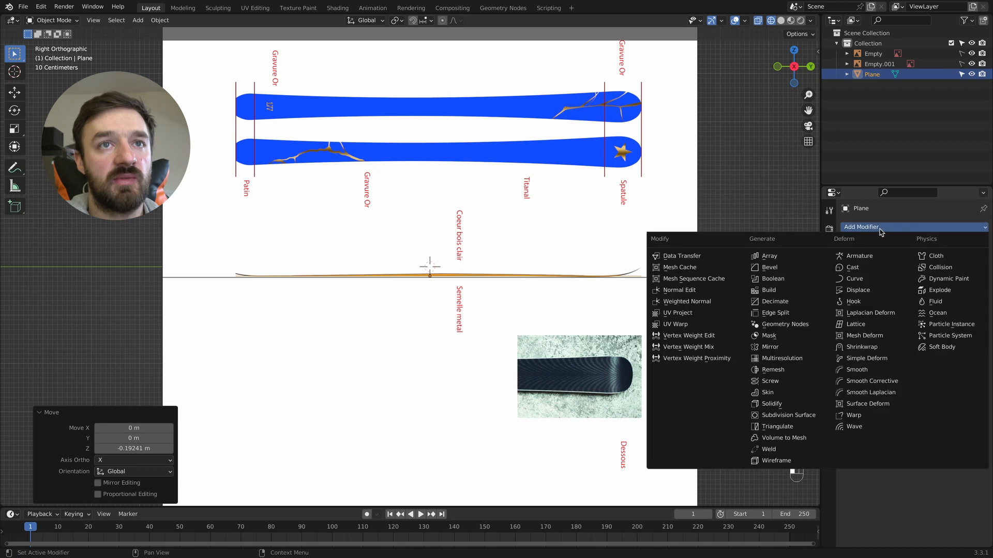
click(779, 404)
key(z)
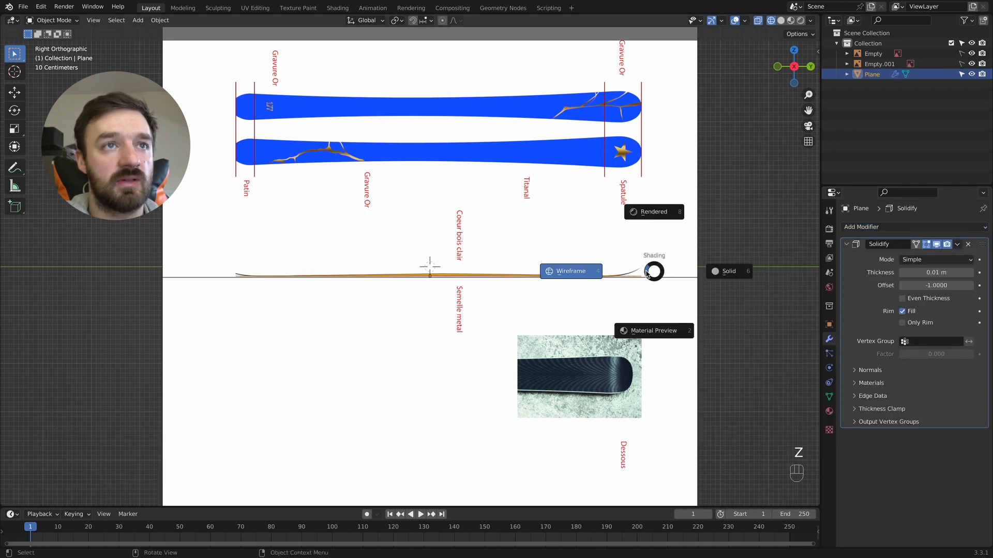
click(689, 270)
middle_drag(689, 270, 688, 284)
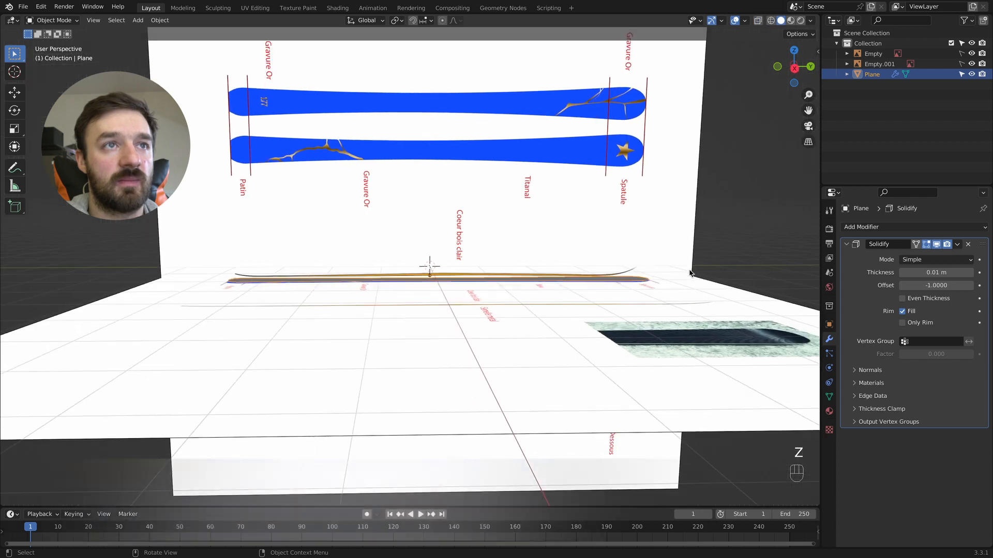
Step: Set the Solidify thickness to -0.05 m, comparing it with the side-profile reference in wireframe side view
click(940, 273)
drag(940, 272, 920, 272)
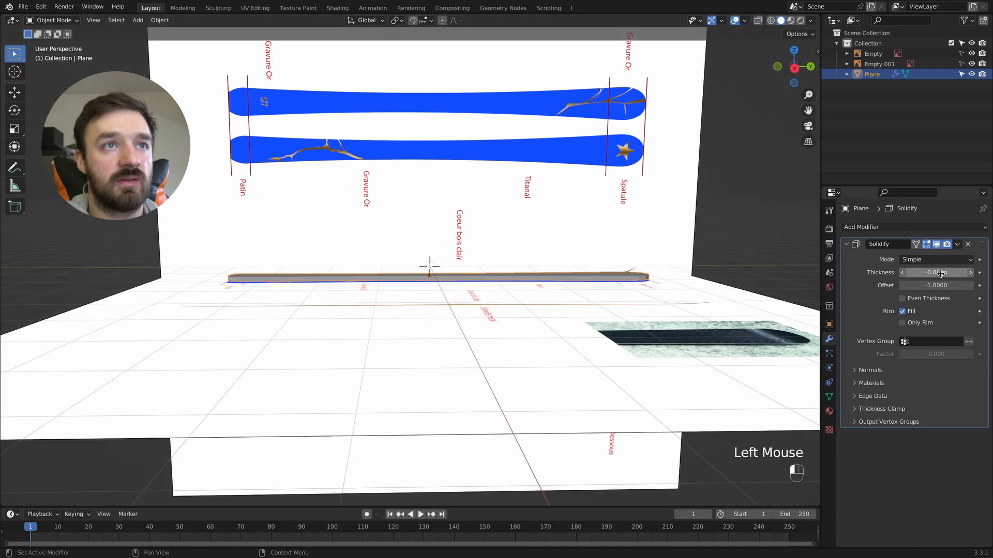
key(KP_3)
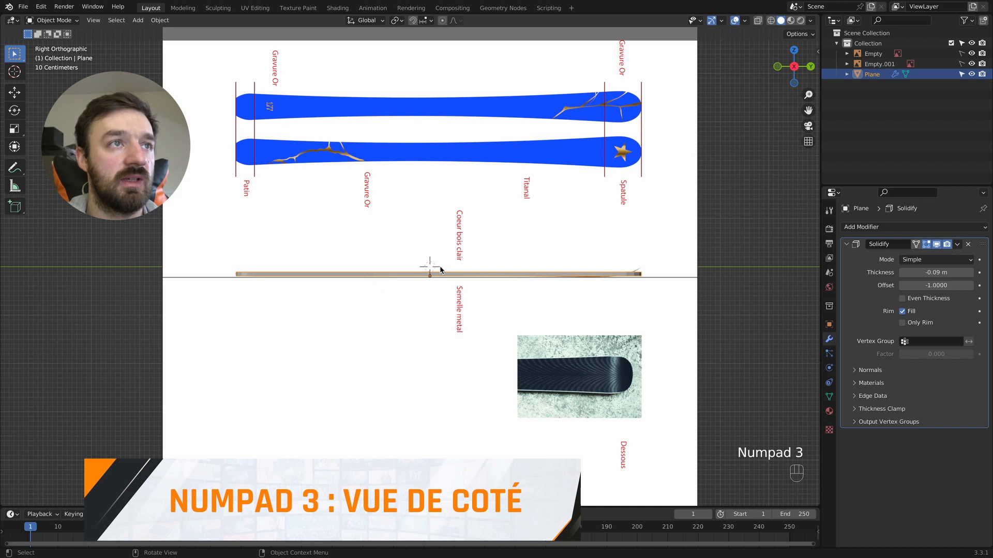
key(z)
click(412, 284)
drag(919, 273, 927, 273)
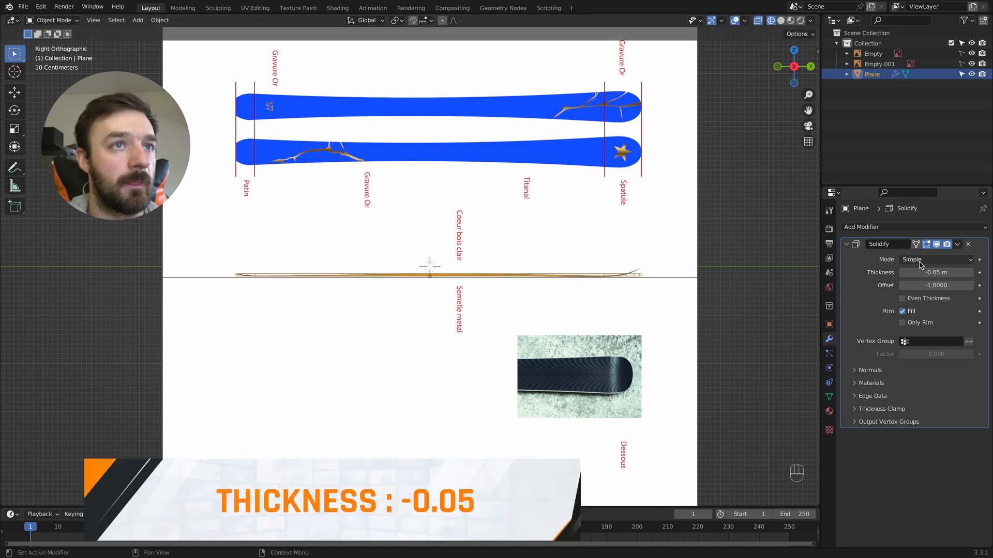
Step: Enter Edit Mode on the ski plane for editing its vertices
key(Tab)
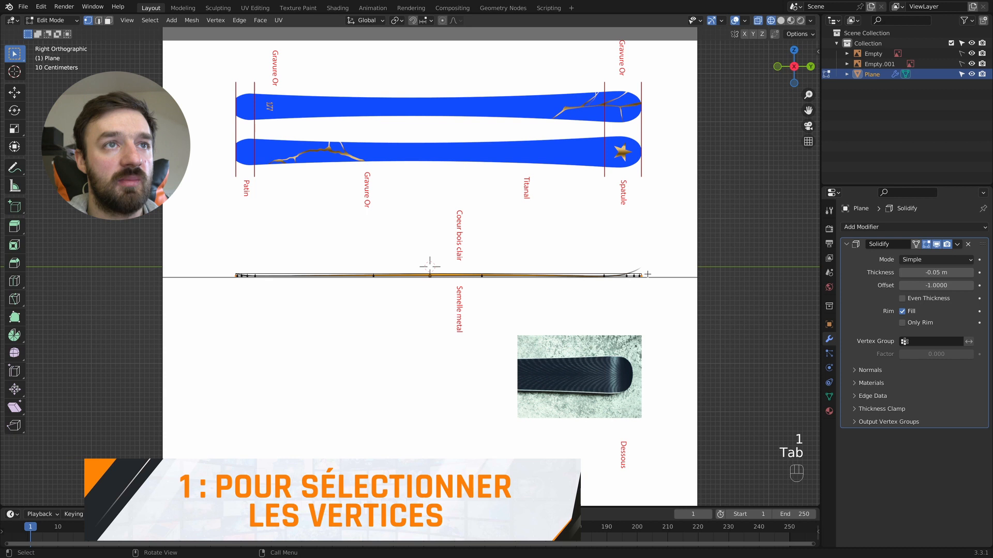
click(443, 21)
key(g)
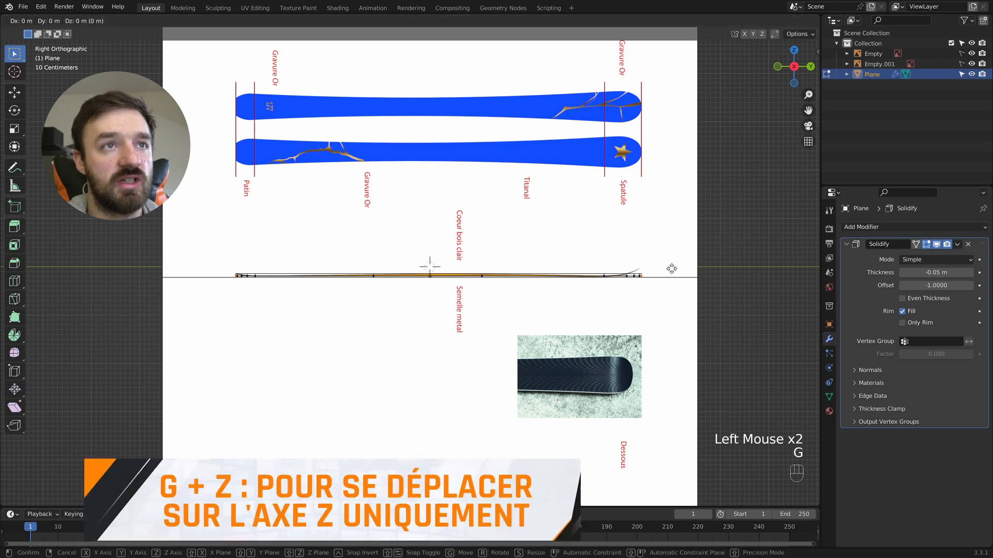
key(z)
click(671, 264)
key(super+z)
Step: Raise the outermost vertex at the ski tip along Z to the end of the reference's upturned curve
key(1)
click(641, 279)
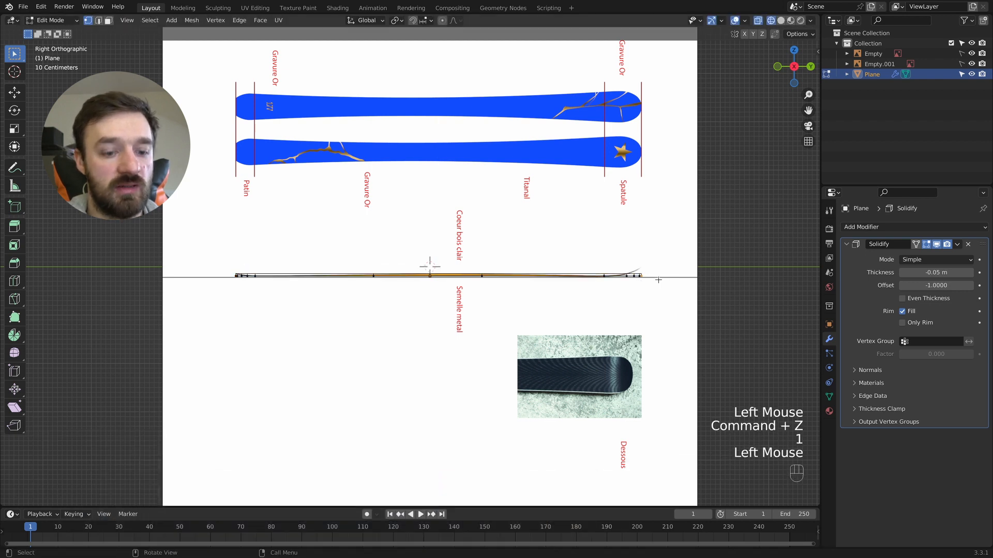
key(g)
key(z)
click(660, 273)
click(644, 279)
key(g)
click(650, 279)
key(super+z)
click(650, 278)
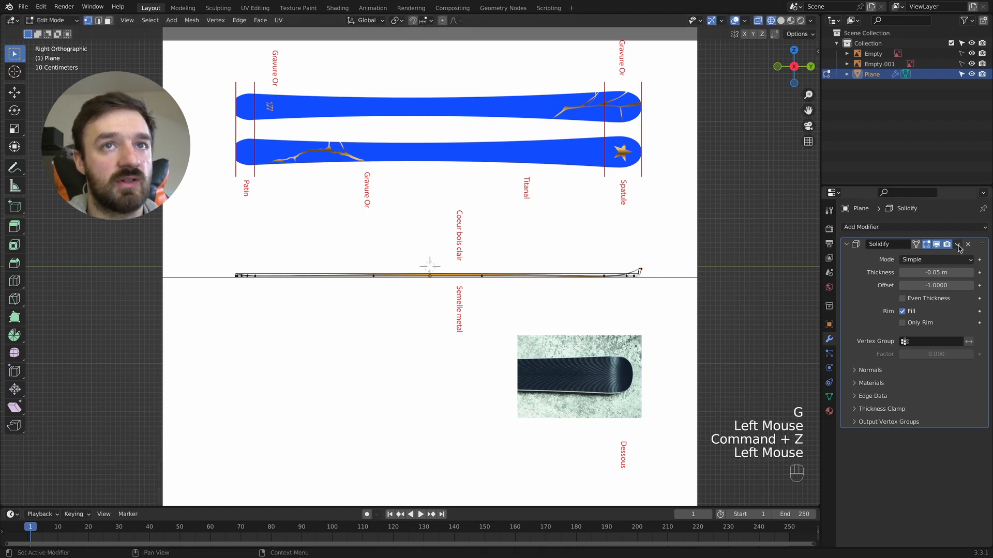
Step: Turn off the Solidify modifier's display in Edit Mode
click(958, 244)
click(926, 245)
key(g)
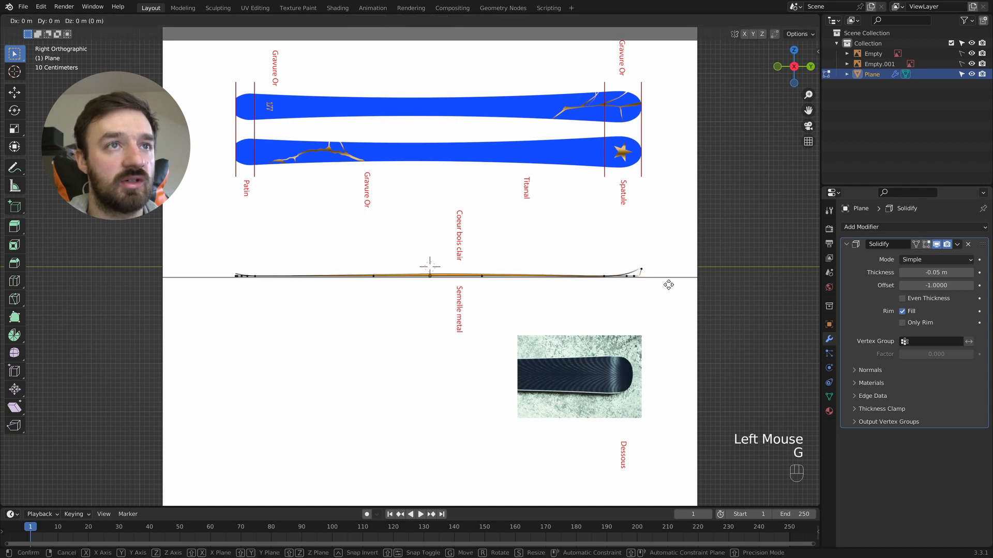
key(z)
click(667, 280)
key(super+z)
Step: Raise the next two vertex rows behind the tip's end along Z to follow the upturned side profile
click(639, 279)
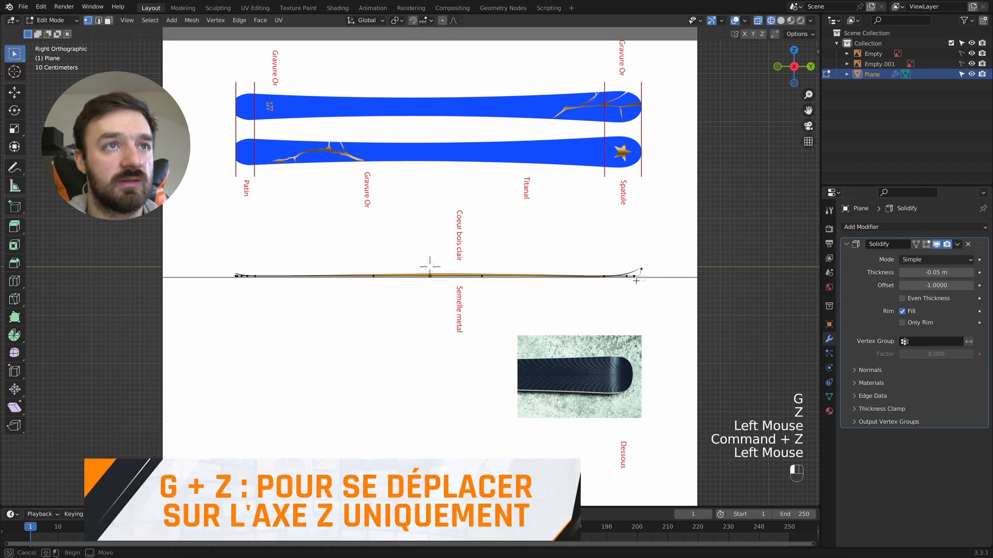
key(g)
key(z)
click(640, 276)
click(644, 281)
key(g)
key(z)
click(644, 281)
Step: Raise the innermost vertex row of the rounded tip about 0.032 m along Z onto the side profile
click(643, 281)
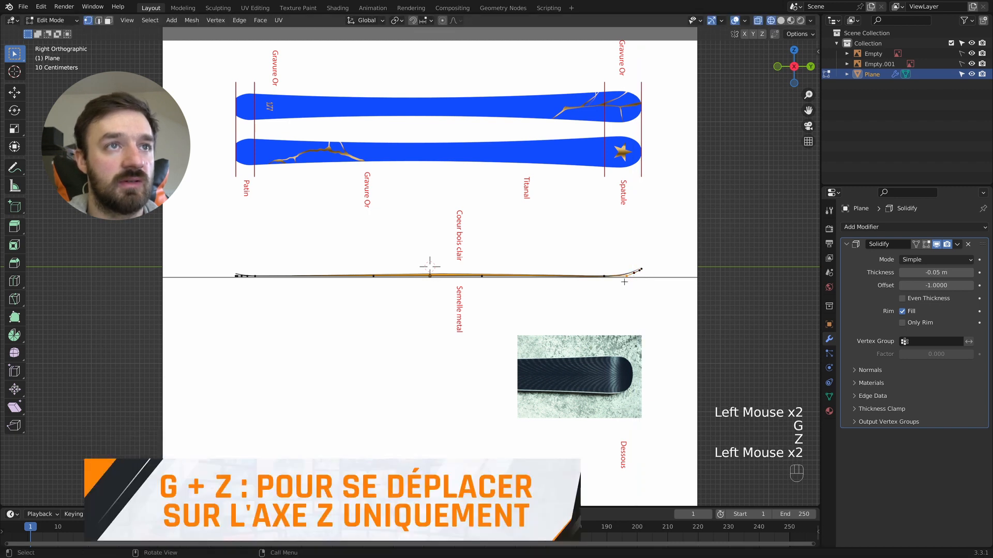
key(g)
key(z)
click(652, 296)
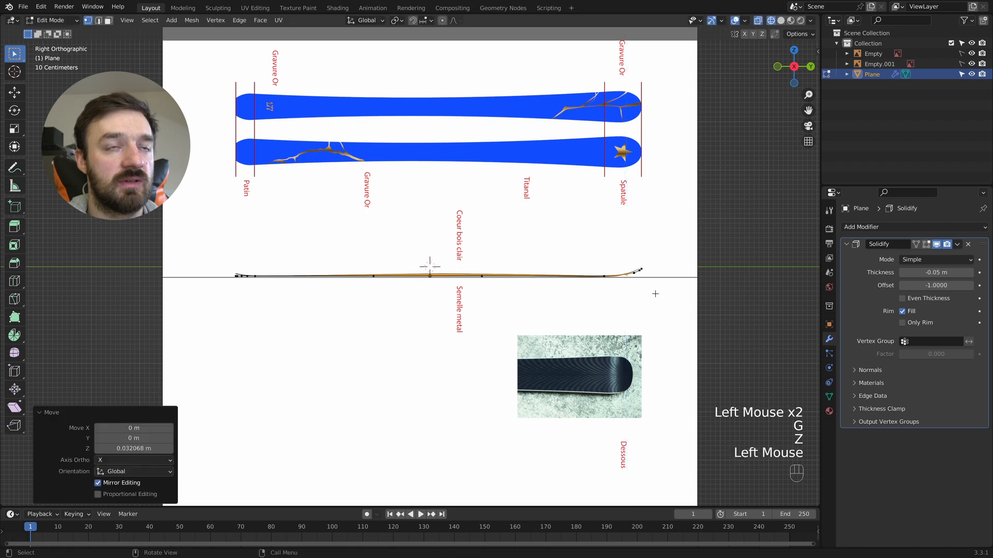
Step: Raise the third vertex row from the tip's end along Z onto the reference's upturned side profile
scroll(666, 287, up, 5)
shift+scroll(668, 287, right, 8)
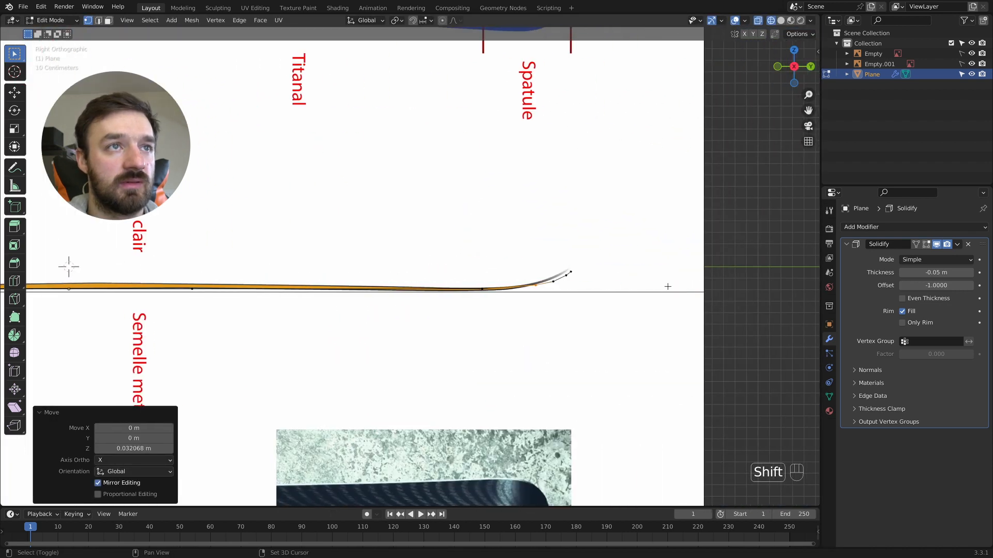
click(566, 275)
key(g)
key(z)
click(565, 280)
Step: Raise the two outermost vertex rows of the tip about 0.027 m along Z to match the reference curve
drag(575, 270, 563, 281)
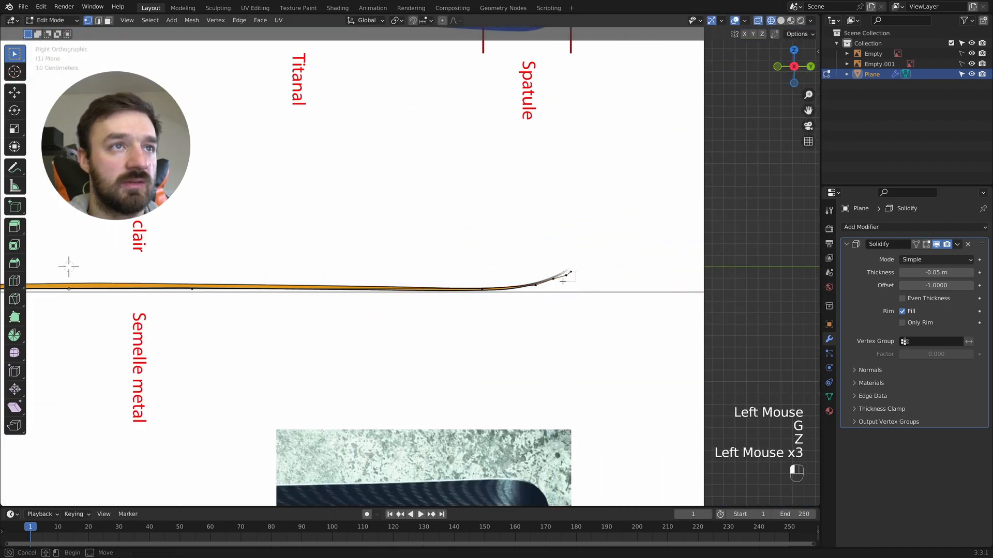
key(g)
key(z)
click(574, 278)
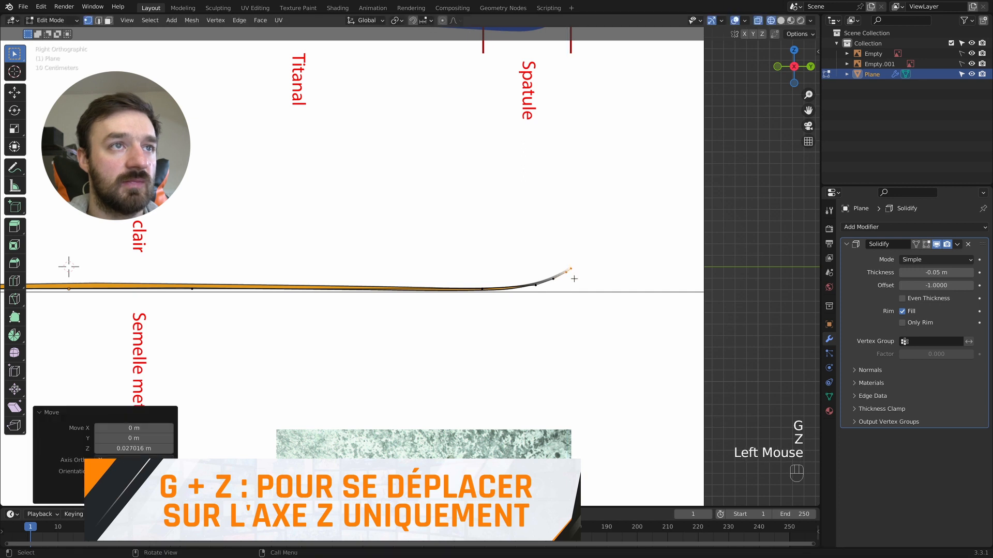
Step: Lower the vertex row where the tip's upward curve begins about 0.0225 m along Z onto the profile's underside
shift+scroll(572, 279, left, 5)
drag(717, 280, 669, 284)
key(g)
key(z)
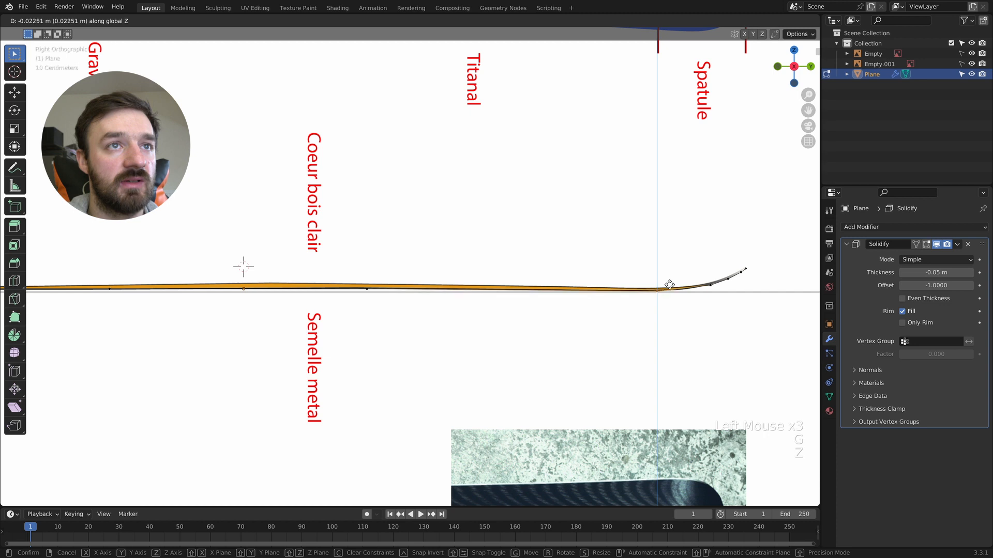
click(670, 284)
Step: Edge-slide the next vertex row inward by a factor of about 0.362 and lower it about 0.009 m along Z
key(g)
key(g)
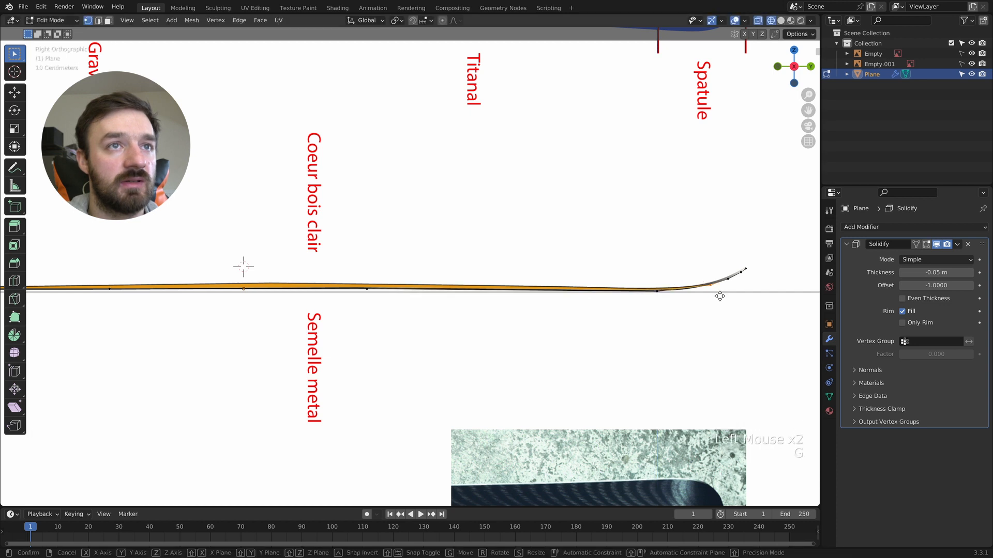
click(707, 299)
key(g)
key(z)
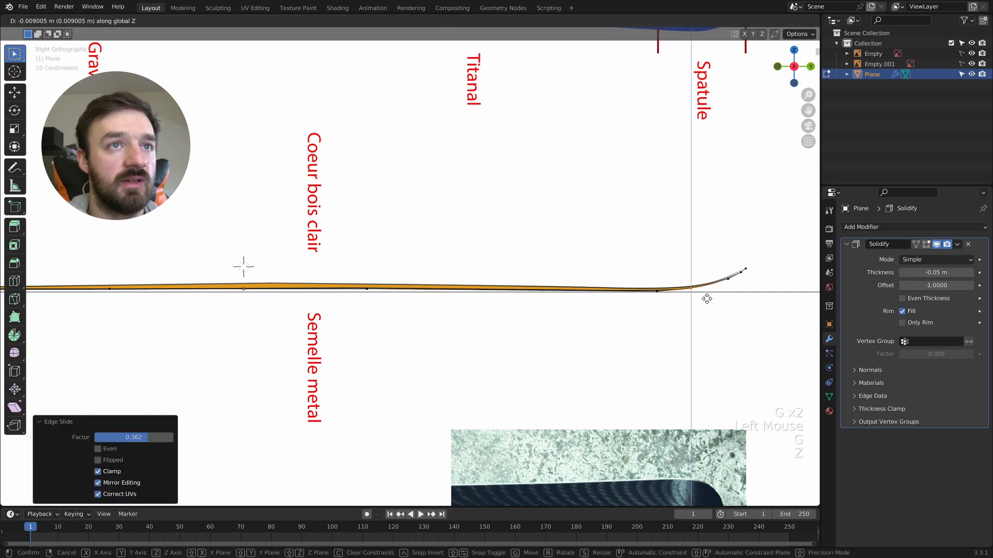
click(707, 298)
Step: Move the tail's vertex rows along Z to fit the side profile, first all rows and then without the innermost one
middle_drag(707, 298, 709, 299)
key(KP_3)
drag(361, 266, 157, 343)
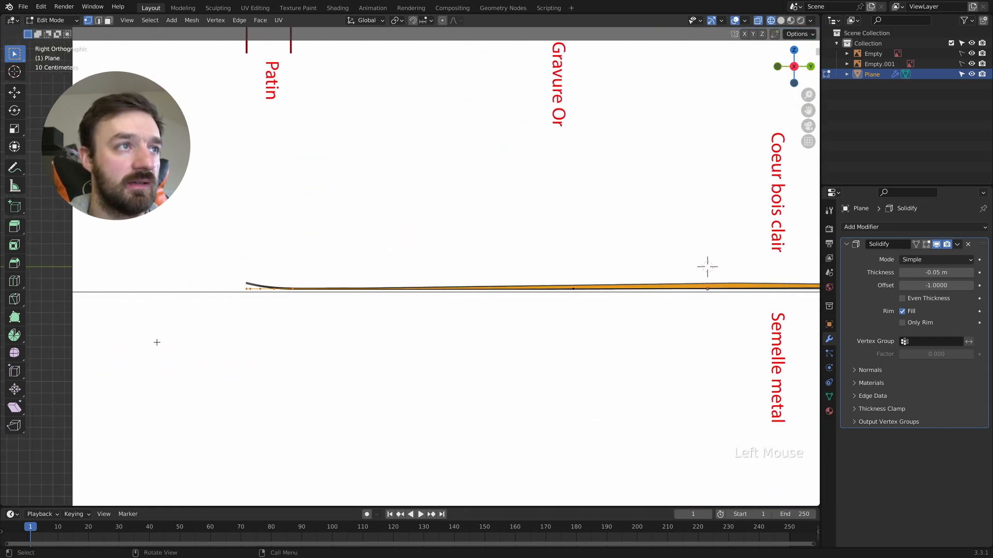
key(g)
key(z)
click(302, 282)
drag(284, 280, 230, 303)
key(g)
key(z)
click(243, 296)
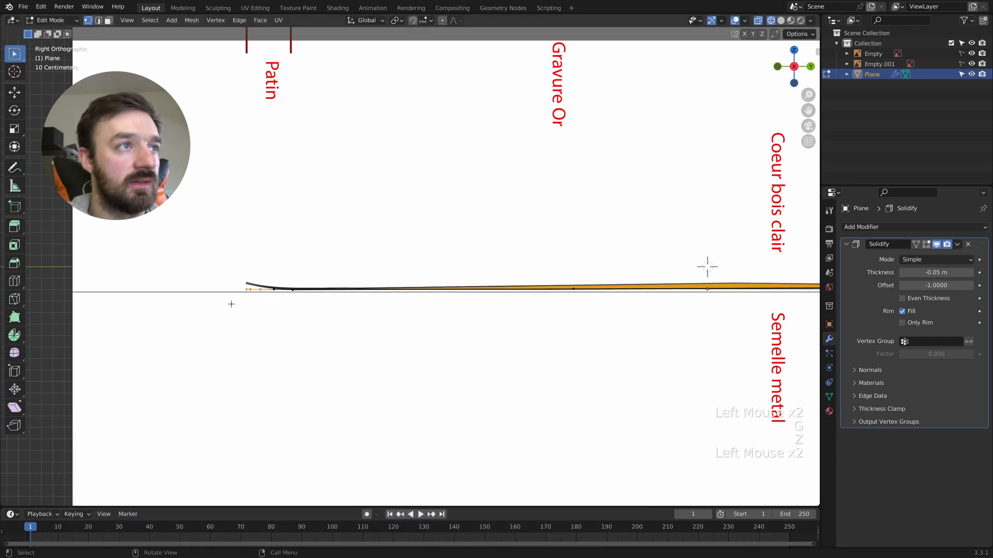
Step: Raise the tail's outer vertex rows successively by about 0.023, 0.018 and 0.009 m along Z to follow the upturned profile
key(g)
key(z)
click(234, 299)
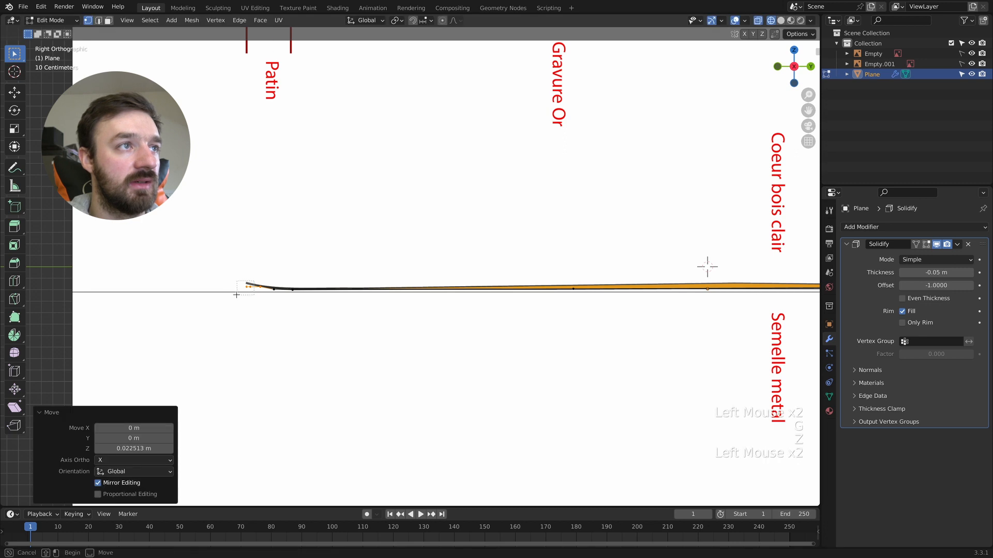
key(g)
key(z)
click(237, 293)
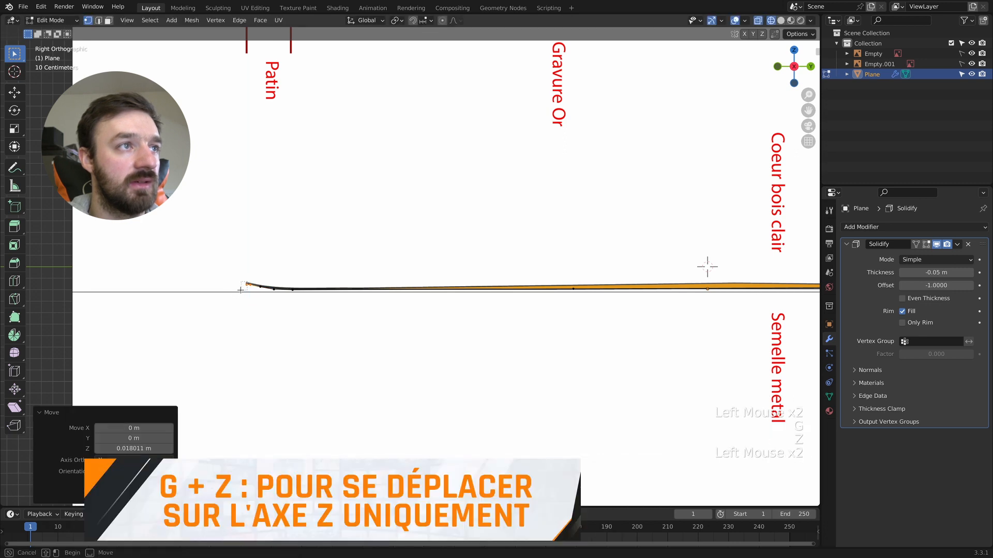
key(g)
key(z)
click(240, 289)
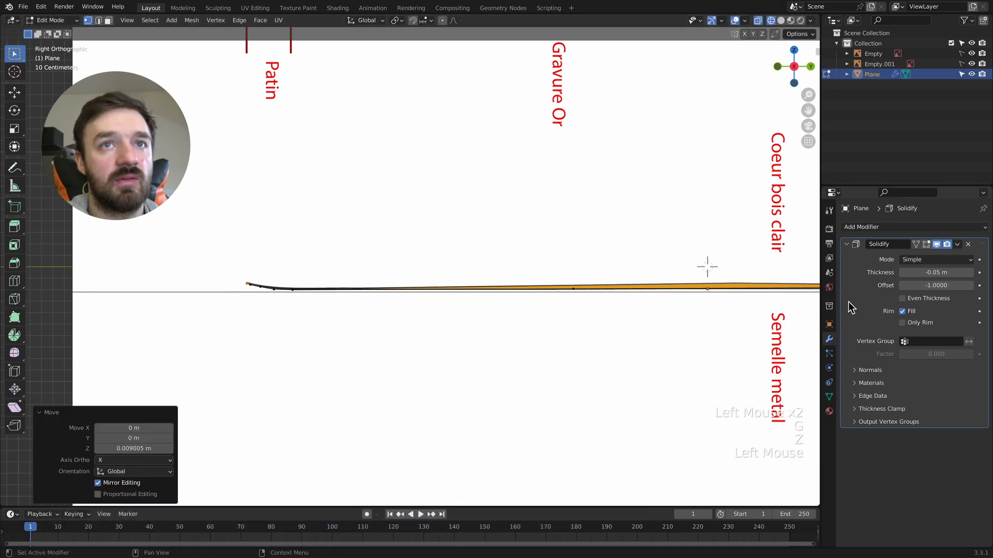
Step: Turn the Solidify modifier's Edit Mode display back on and apply the modifier in Object Mode
click(928, 244)
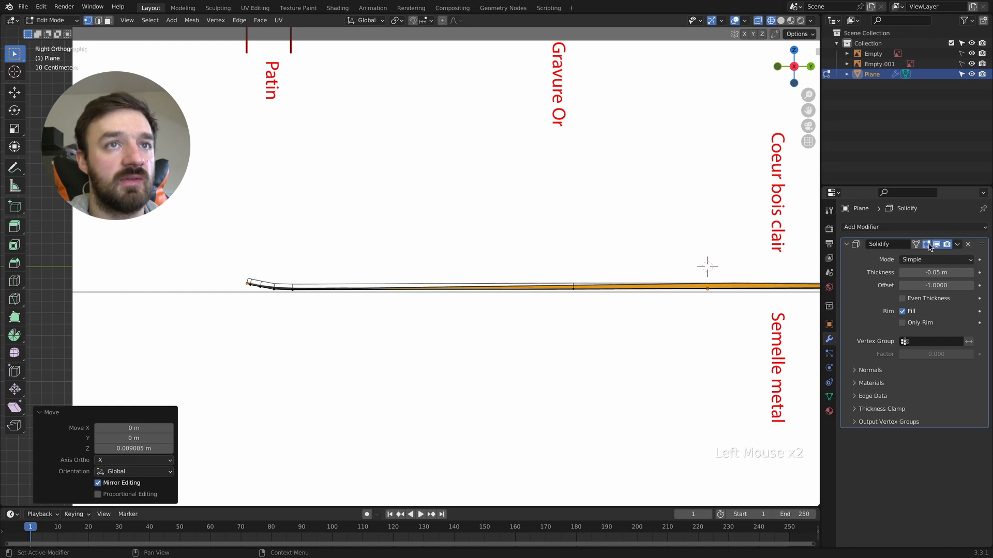
click(958, 245)
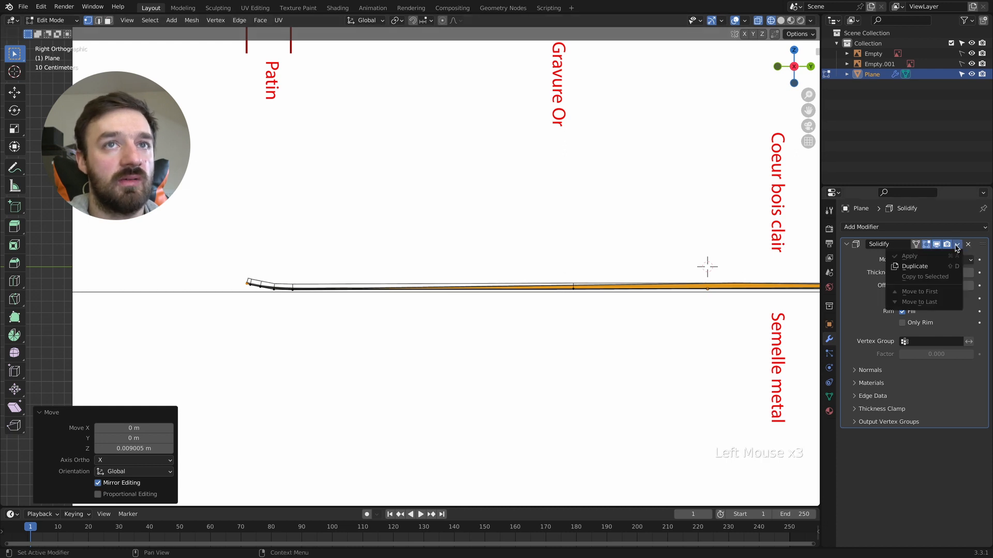
click(958, 245)
key(Tab)
click(957, 245)
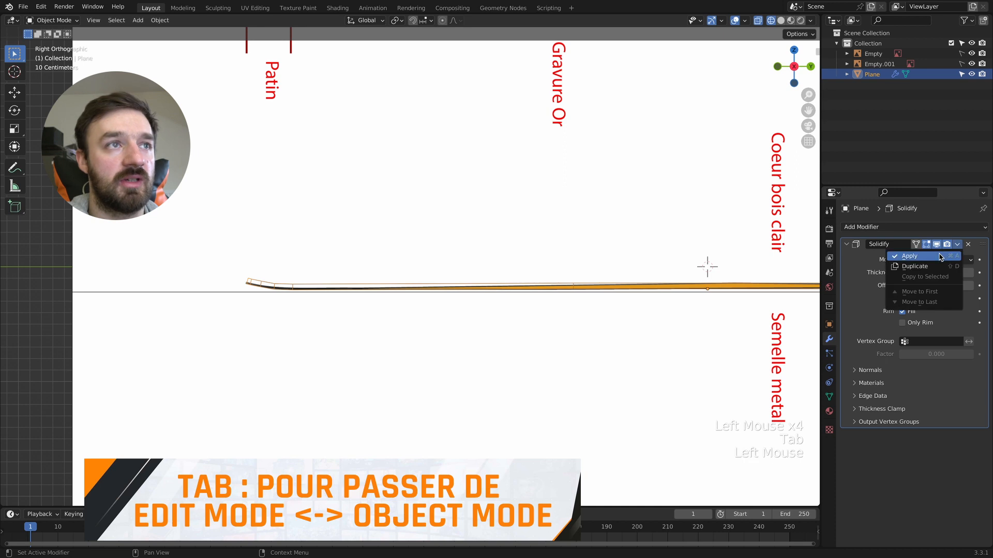
click(940, 257)
Step: Switch the viewport to solid shading and enter Edit Mode on the ski with its tail's upper surface in view
key(z)
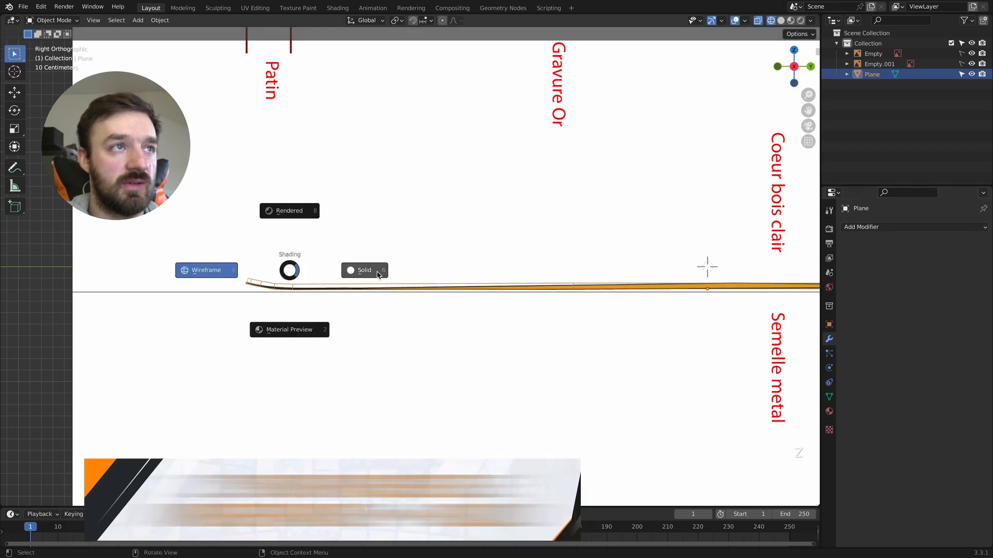
click(378, 271)
middle_drag(374, 271, 307, 300)
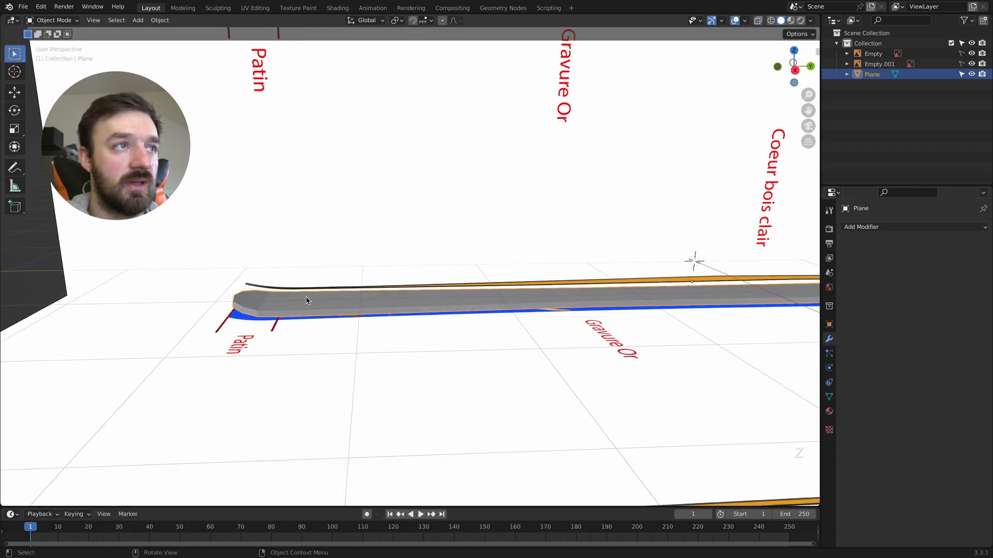
key(Tab)
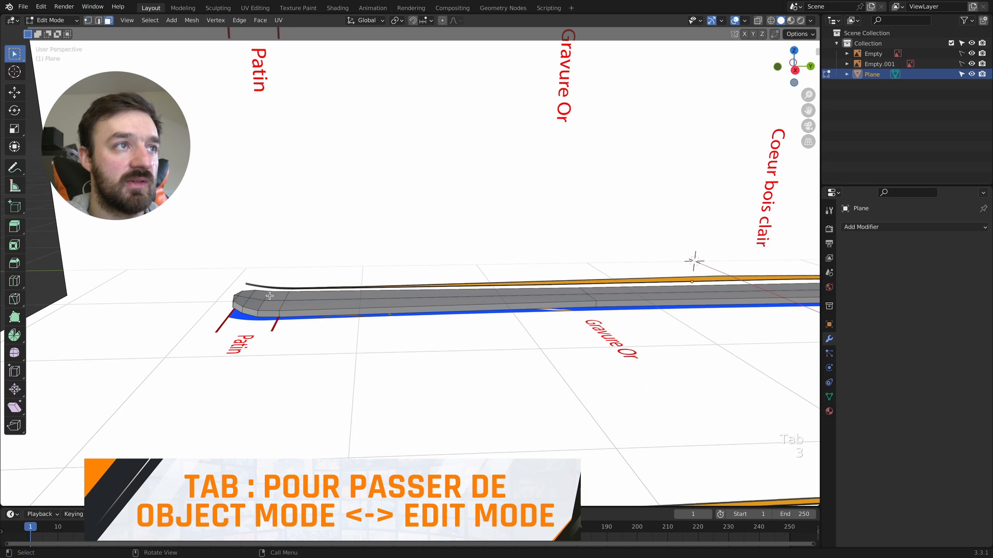
Step: Lower the top edges of the tail's innermost row about 0.0315 m along Z to thin the ski there
click(270, 296)
key(2)
click(286, 297)
shift+click(282, 305)
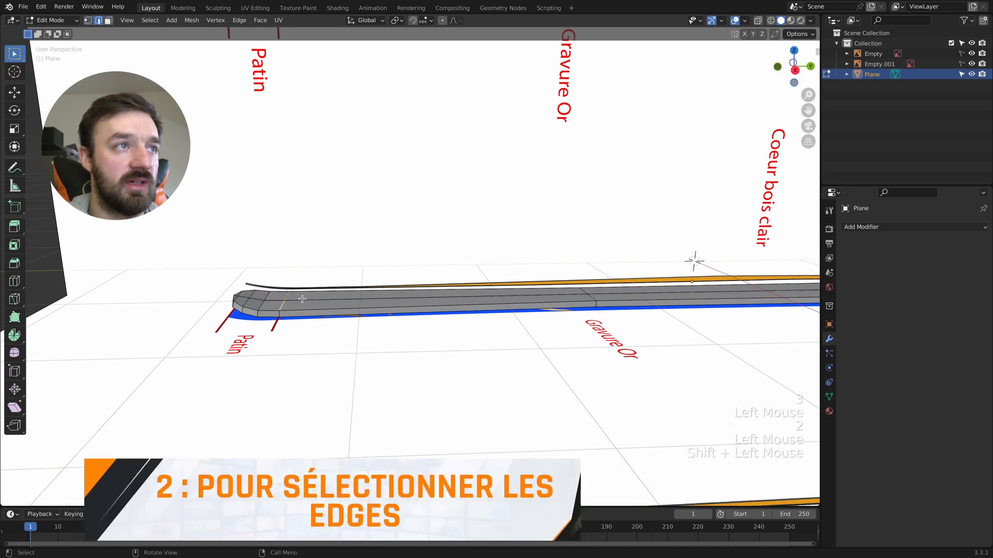
key(KP_3)
key(z)
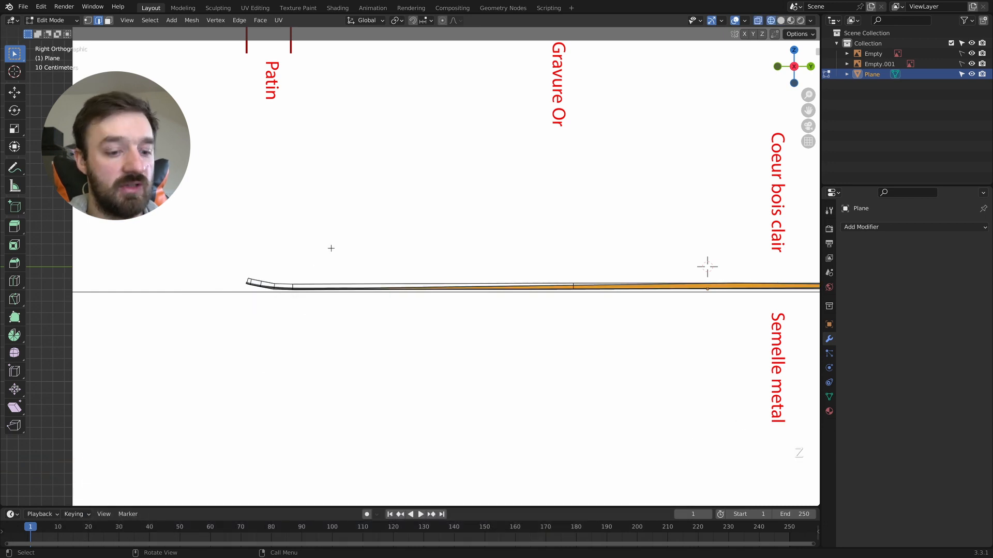
key(g)
key(z)
click(328, 251)
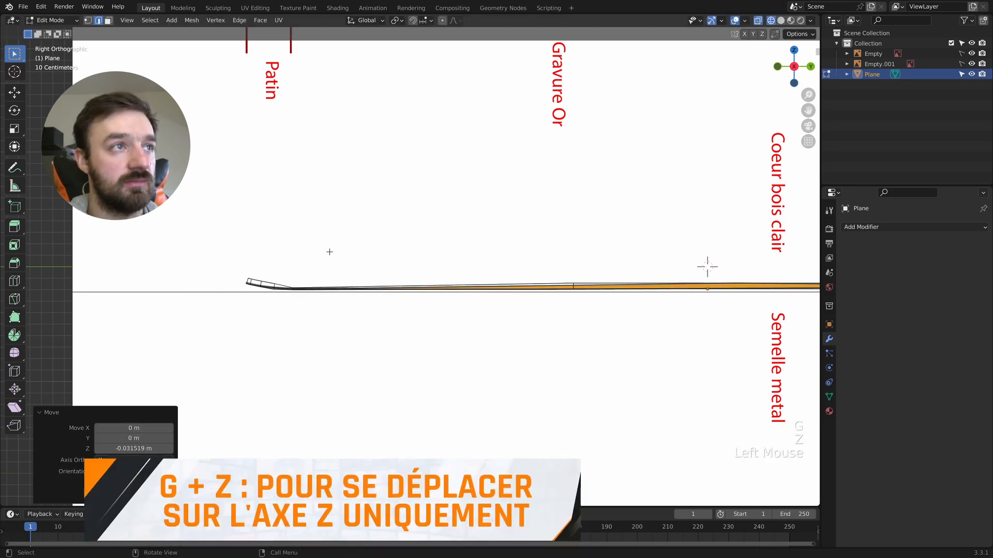
Step: Lower the top edges of the tail's second row from the inside about 0.027 m along Z onto the reference thickness
middle_drag(328, 252, 300, 265)
click(267, 295)
shift+click(258, 308)
click(266, 296)
key(z)
click(266, 296)
shift+click(259, 308)
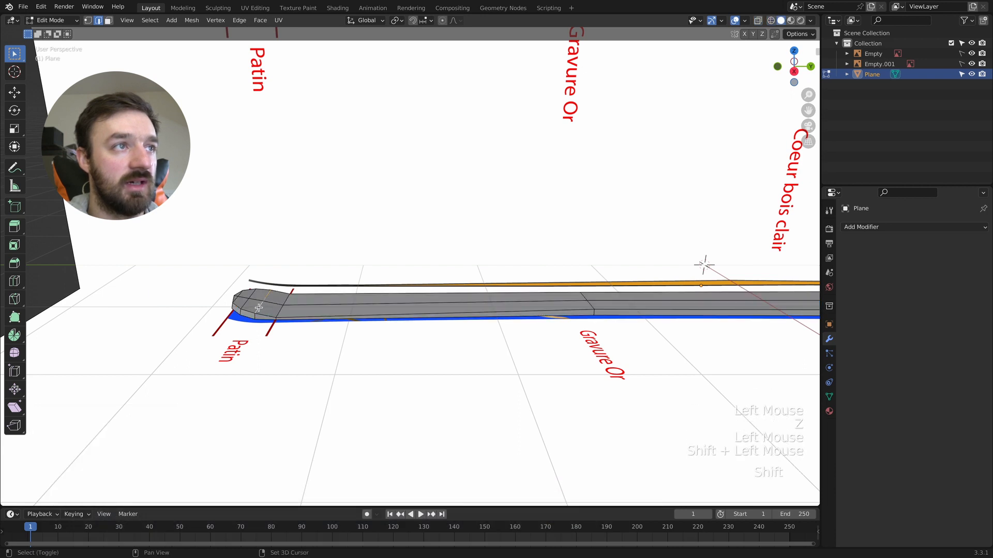
key(KP_3)
key(z)
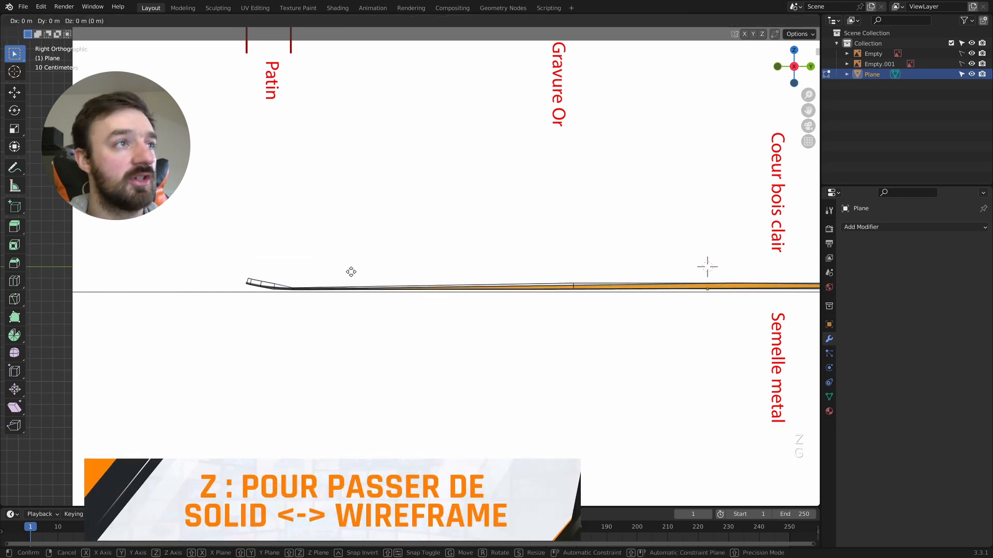
key(g)
key(z)
click(349, 275)
Step: Lower the top edges of the tail's third row from the inside along Z to match the reference thickness
key(z)
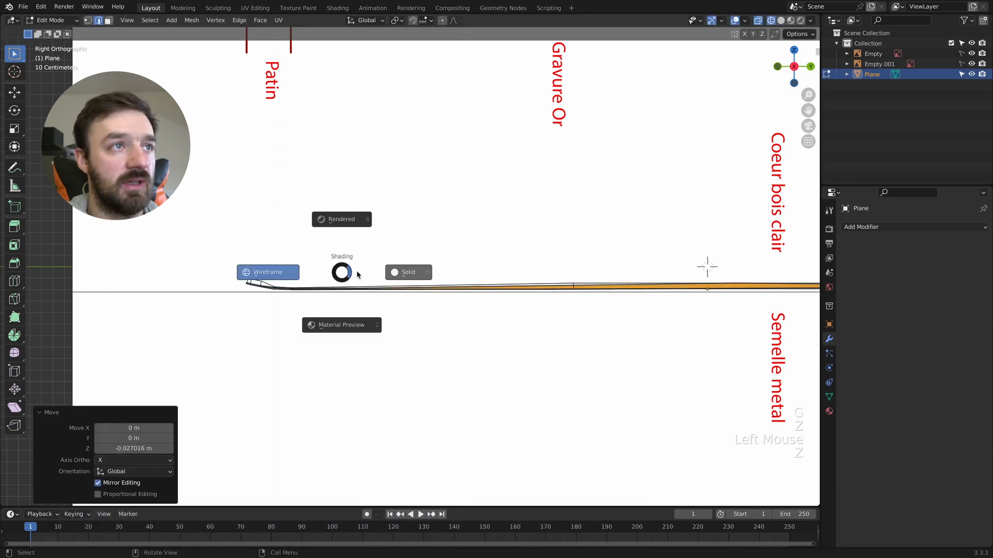
click(411, 273)
middle_drag(363, 268, 289, 304)
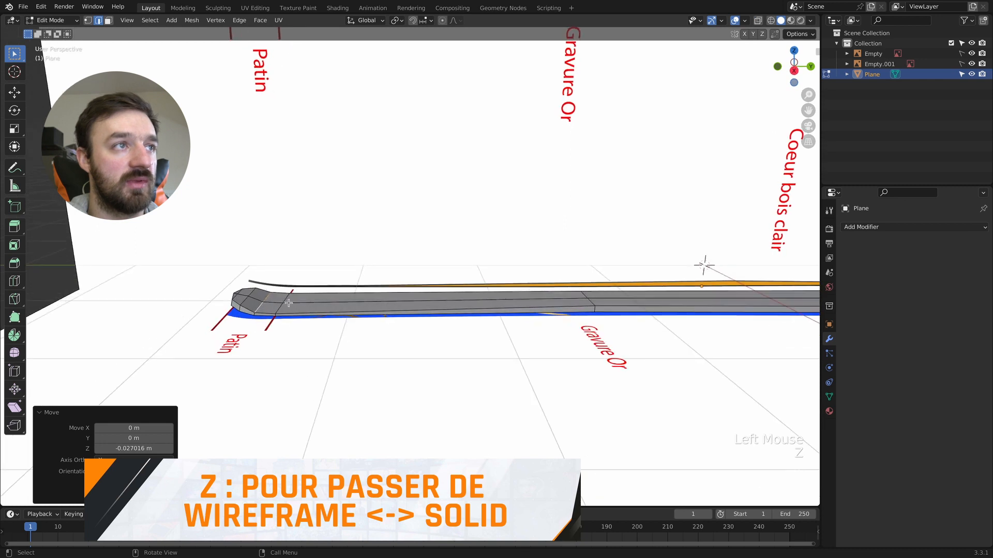
click(253, 294)
shift+click(253, 293)
key(z)
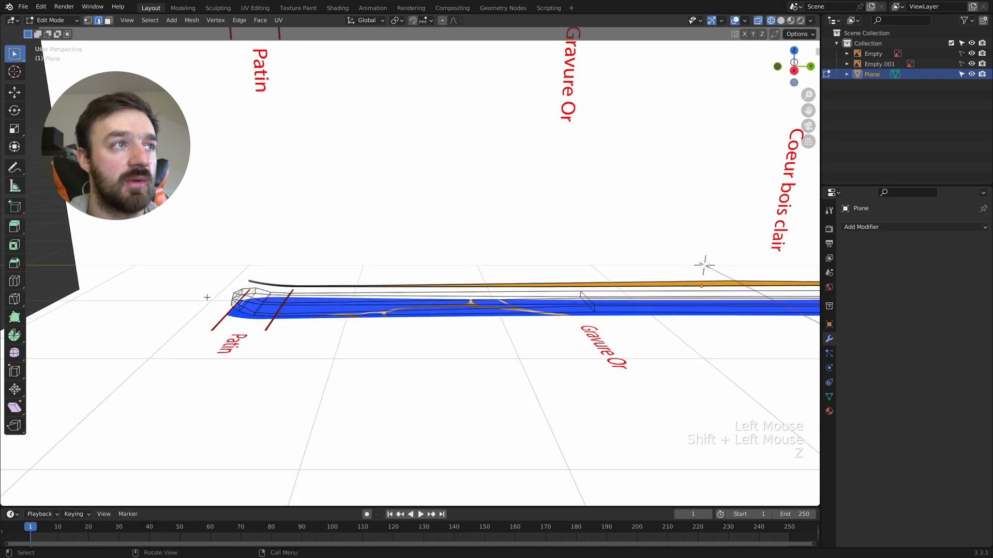
key(KP_3)
key(g)
key(z)
click(222, 300)
Step: Lower the top edges of the row just before the tail's end along Z toward the reference thickness
middle_drag(222, 299, 273, 300)
key(z)
click(235, 298)
shift+click(242, 292)
key(KP_3)
key(z)
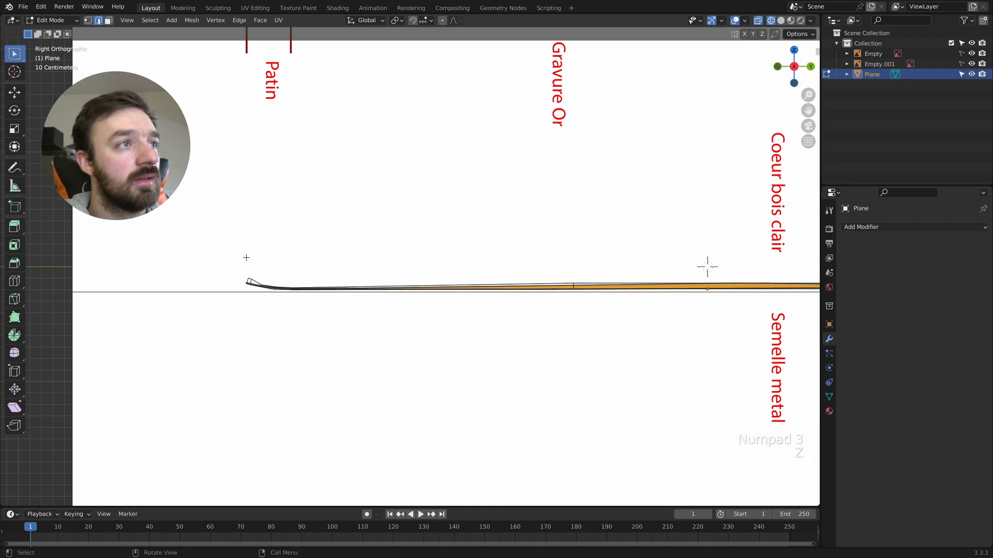
key(g)
key(z)
click(242, 261)
Step: Try to lower the top edges at the tail's very end along Z, and undo that move
middle_drag(242, 261, 236, 300)
click(232, 293)
shift+click(255, 291)
key(KP_3)
key(z)
middle_drag(248, 271, 276, 284)
key(z)
middle_drag(225, 308, 292, 339)
click(332, 340)
shift+click(360, 332)
key(KP_3)
key(z)
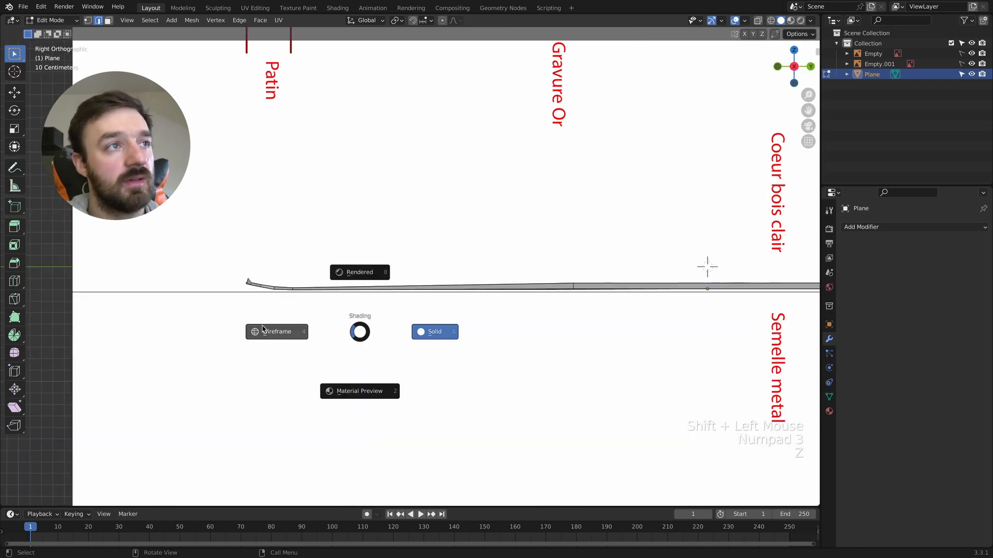
key(g)
key(z)
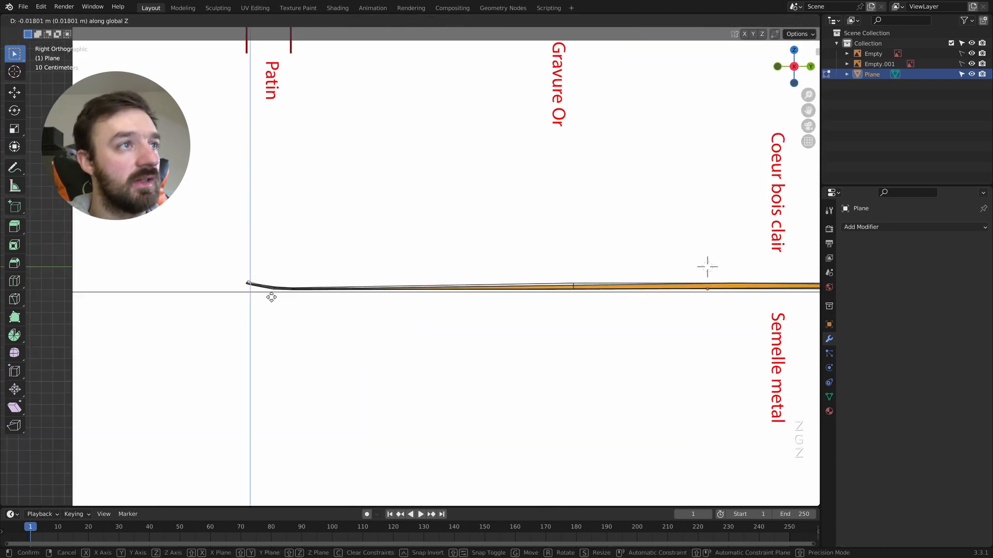
click(270, 297)
key(super+z)
Step: Lower the remaining raised top vertices at the tail's end about 0.0315 m along Z using vertex selection
key(1)
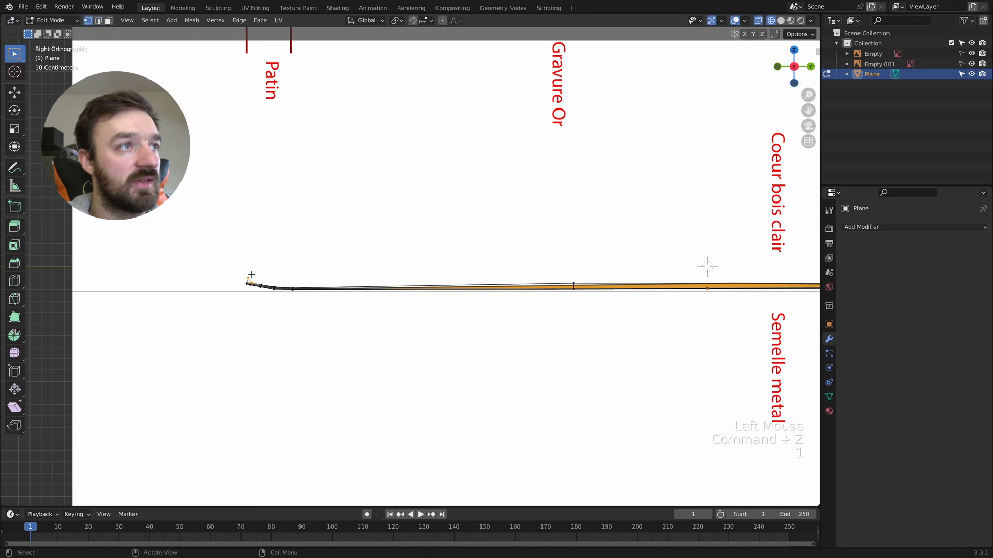
drag(252, 274, 239, 280)
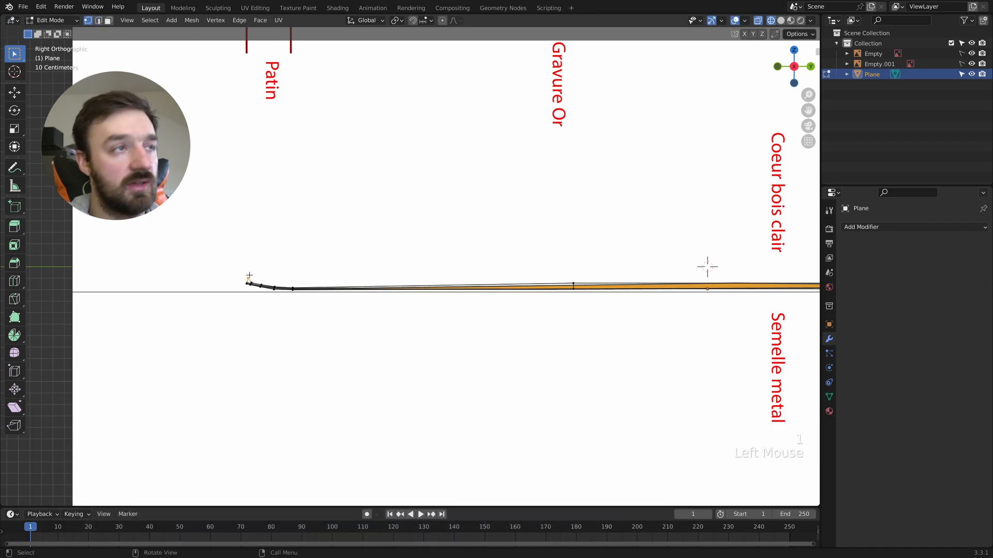
key(g)
key(z)
click(251, 277)
middle_drag(252, 277, 418, 284)
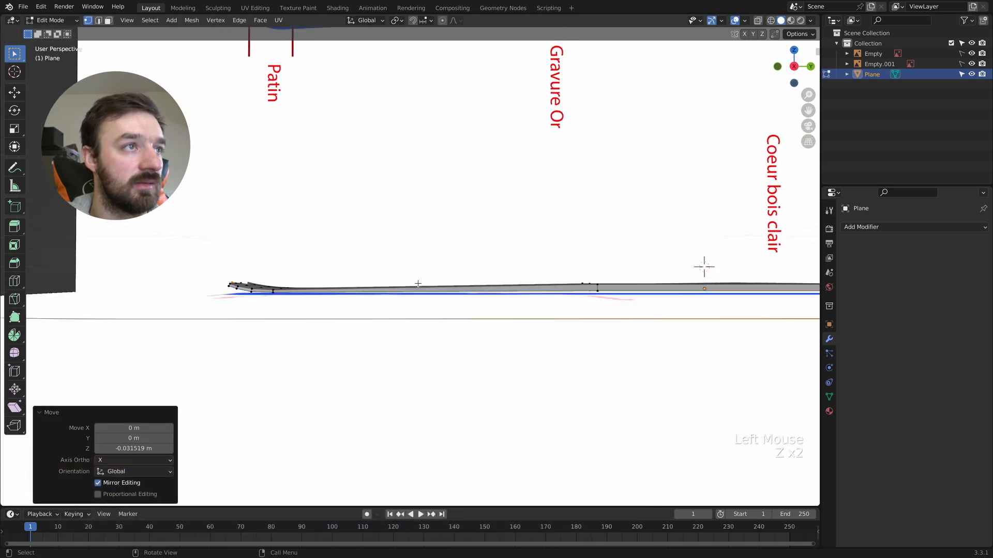
Step: Lower the top vertices of the row between the tail and the ski's centre about 0.009 m along Z
key(KP_3)
key(z)
shift+middle_drag(643, 285, 277, 278)
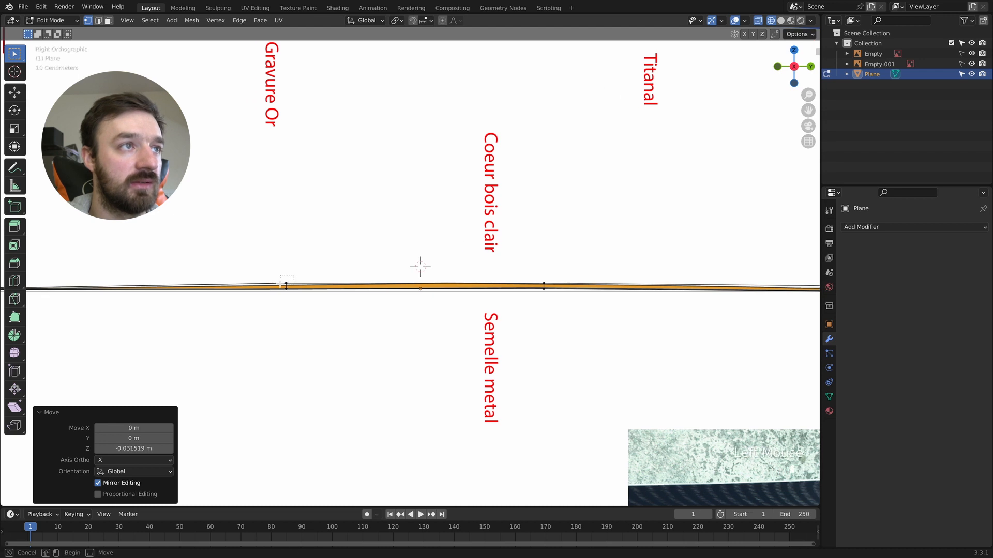
click(280, 284)
key(g)
key(z)
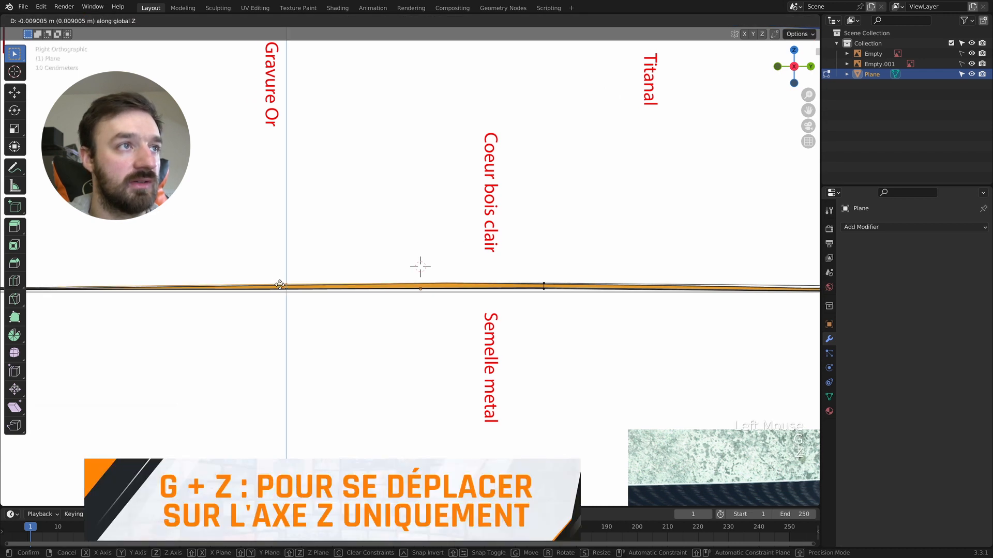
click(280, 285)
Step: Lower the top vertices of the row where the tip begins along Z onto the reference thickness
shift+middle_drag(595, 271, 447, 271)
drag(694, 277, 672, 288)
key(g)
key(z)
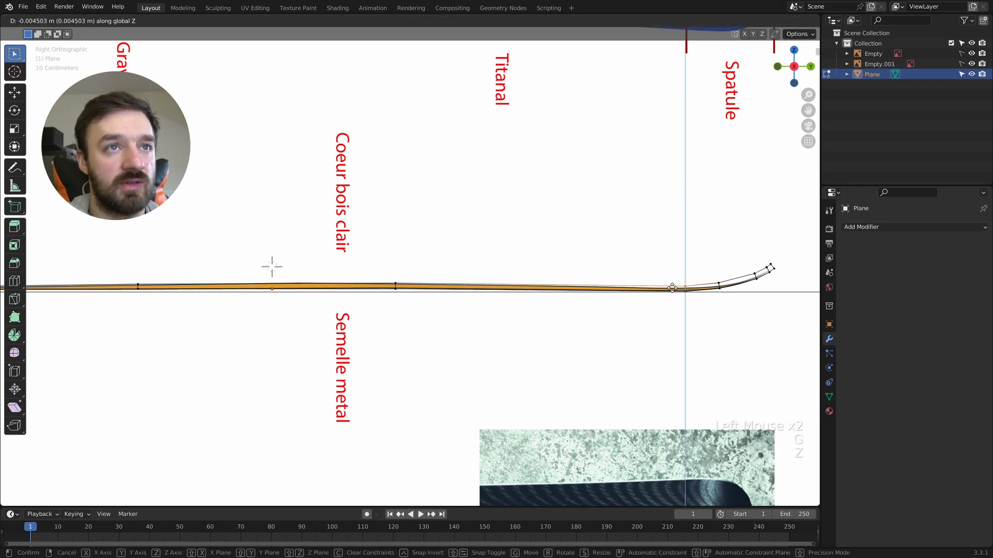
click(672, 290)
Step: Lower the top vertices of the second row in the ski's tip along Z onto the reference thickness
drag(729, 276, 709, 283)
key(g)
key(z)
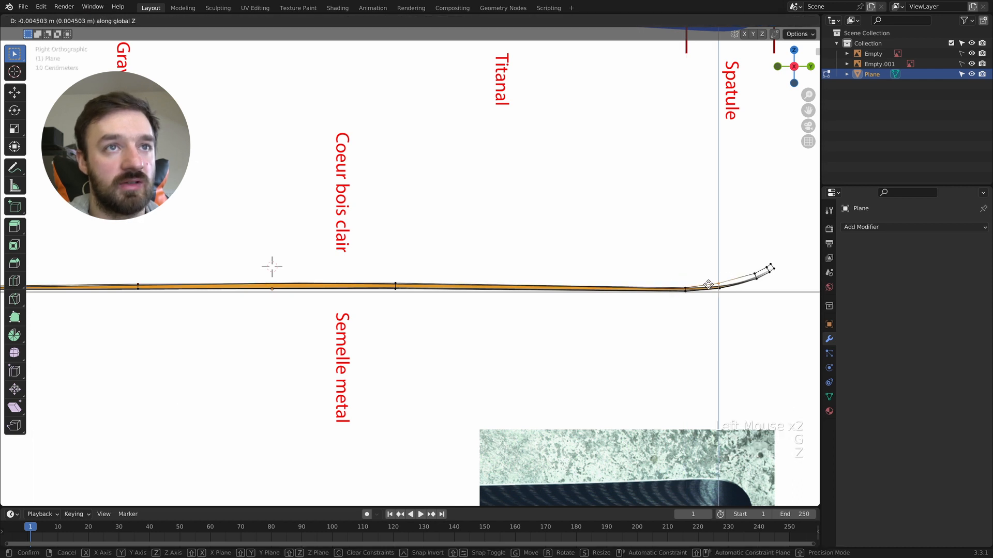
click(708, 286)
key(g)
key(g)
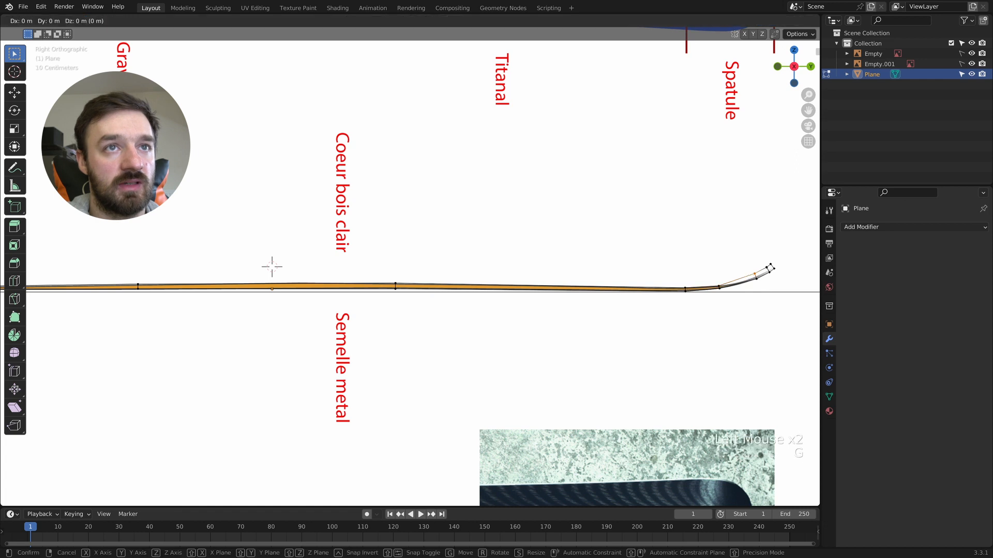
click(753, 281)
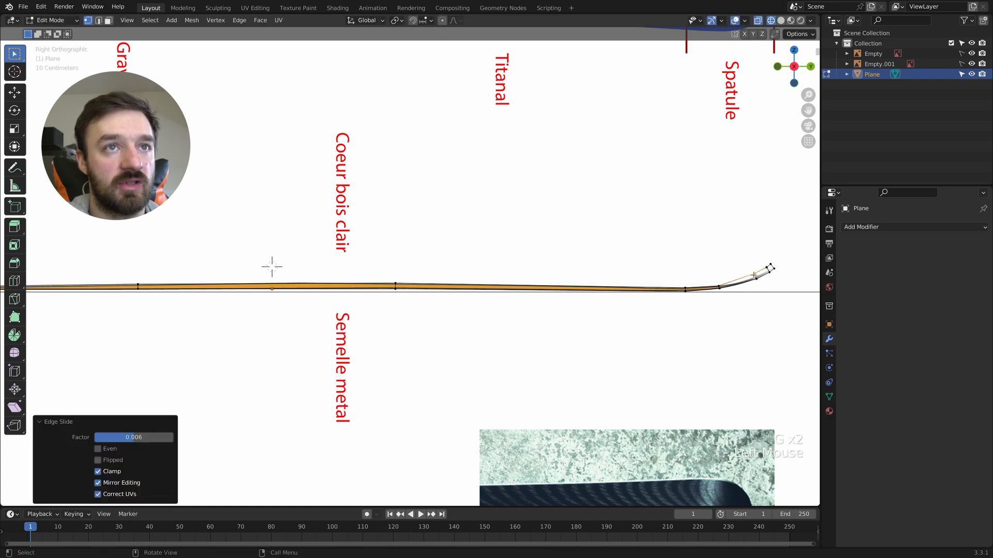
key(super+z)
Step: Lower the top vertices of the two rows just before the tip's end about 0.027 m each along Z
key(g)
key(z)
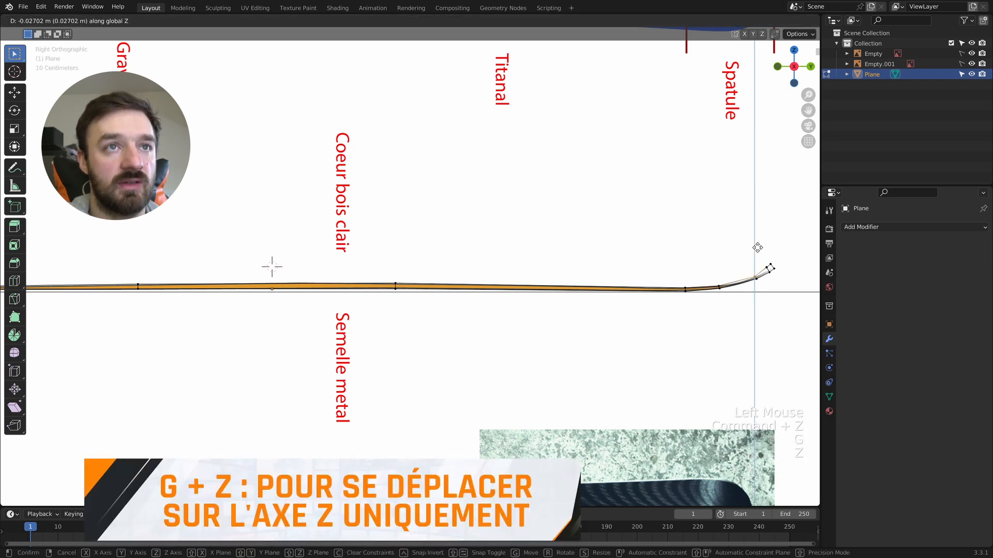
click(757, 248)
click(765, 267)
key(g)
key(z)
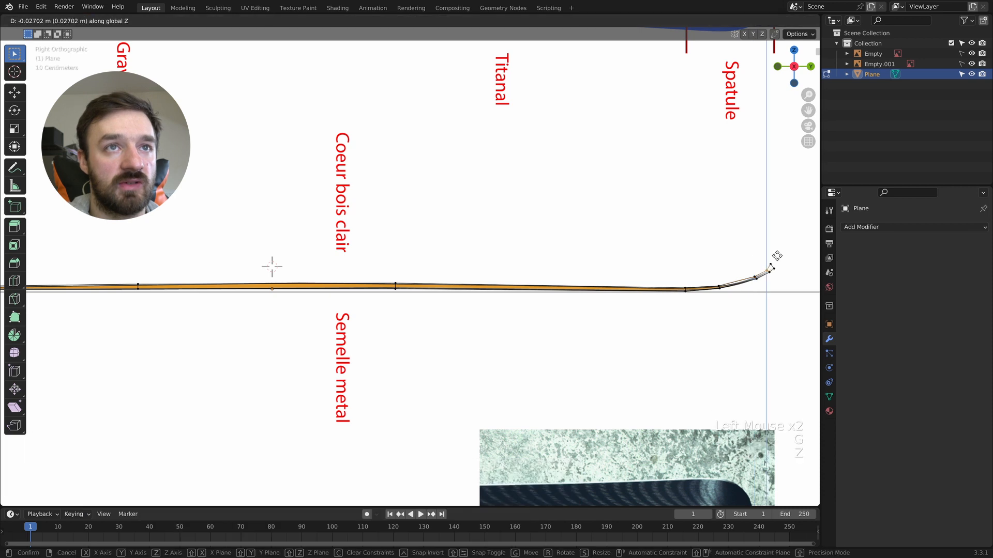
click(773, 259)
Step: Lower the top vertices at the tip's very end about 0.0315 m along Z, then leave Edit Mode and inspect the ski in perspective
click(766, 269)
key(g)
key(z)
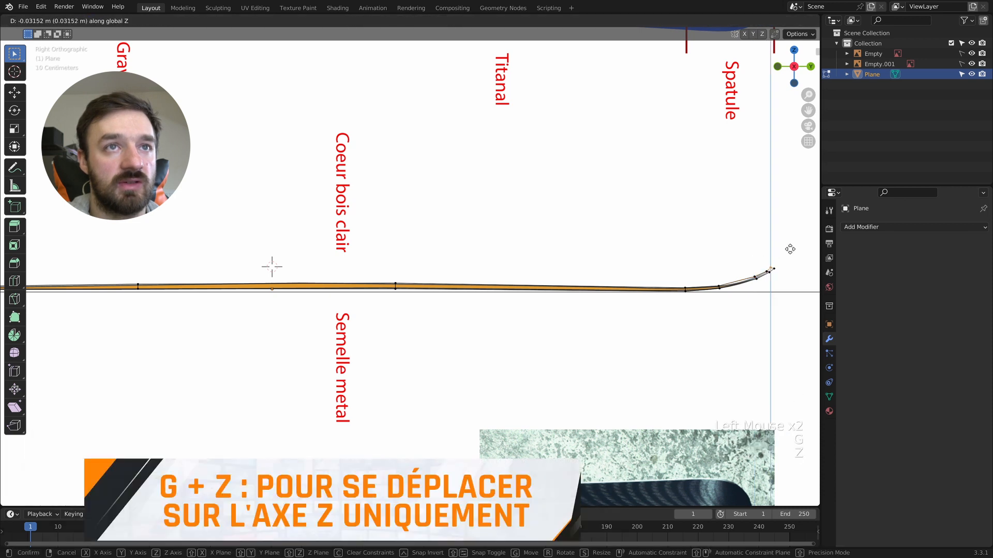
click(790, 250)
key(Tab)
middle_drag(789, 250, 681, 255)
scroll(681, 255, down, 3)
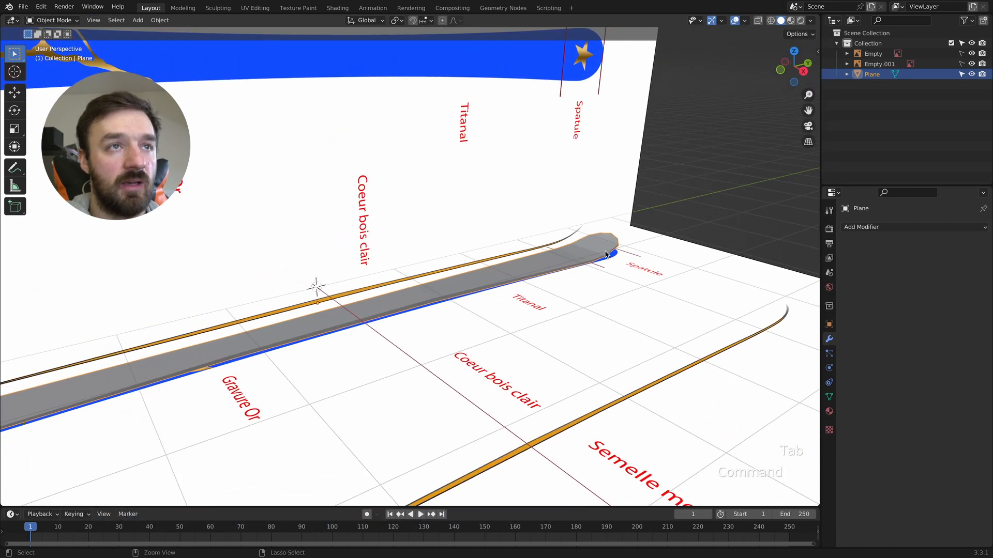
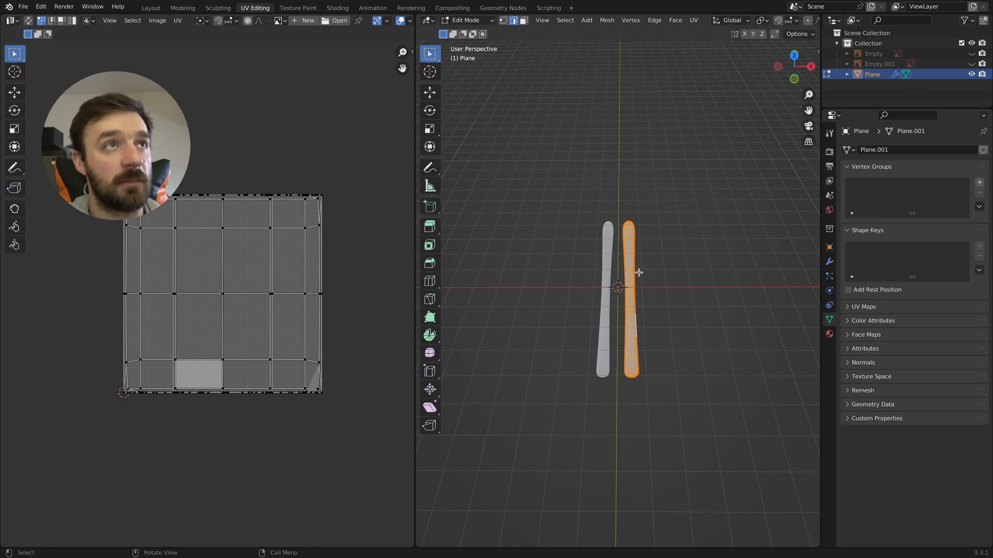
Step: Unwrap the ski's mesh and create a new material for it in the Shading workspace
click(699, 24)
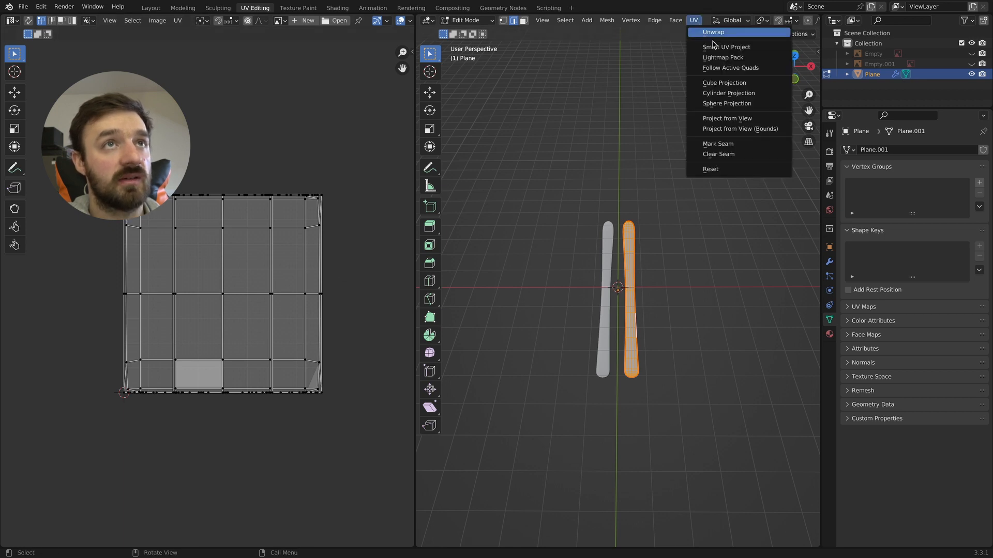
click(713, 32)
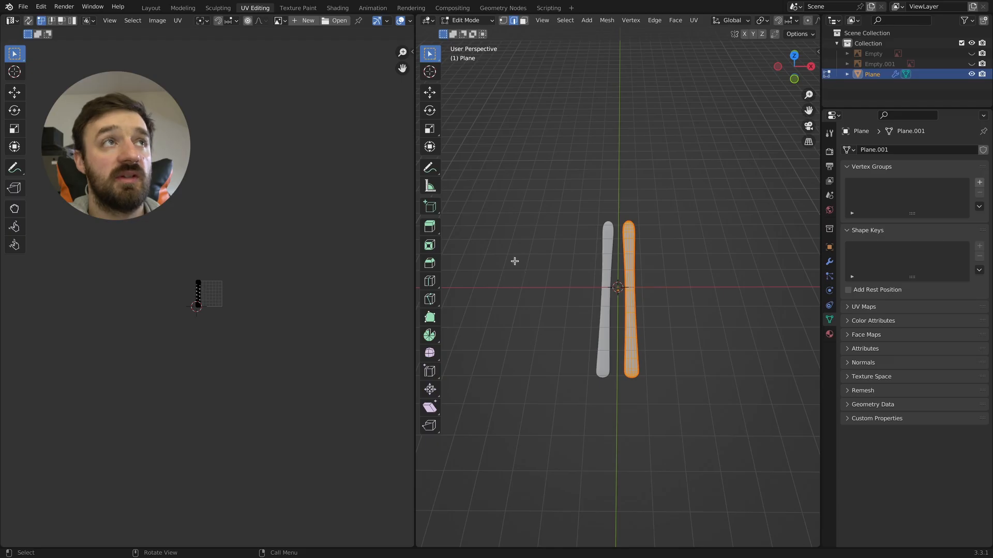
click(339, 8)
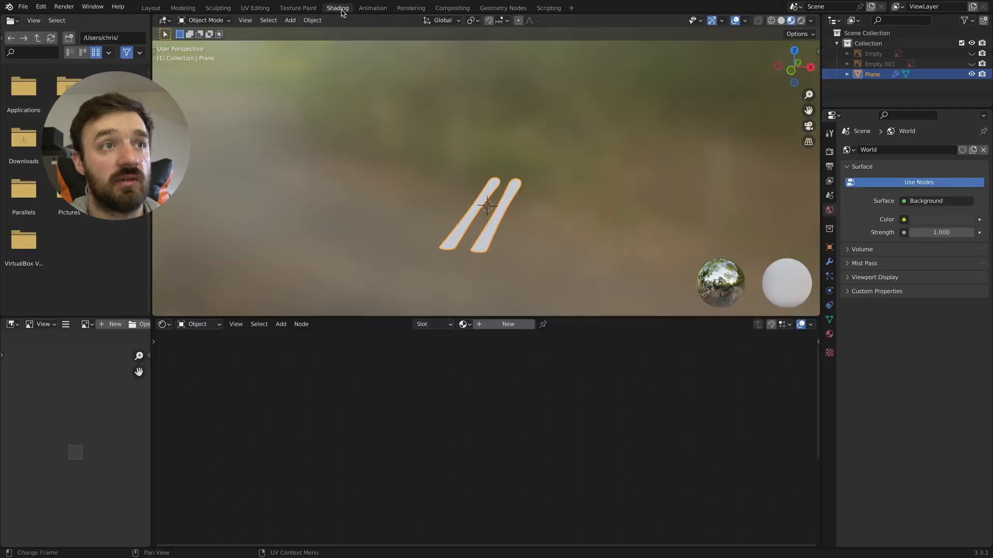
click(508, 325)
Step: Add an Image Texture node using essai-177-proto.jpg.001 and connect its Color output to the Principled BSDF's Base Color
key(shift+a)
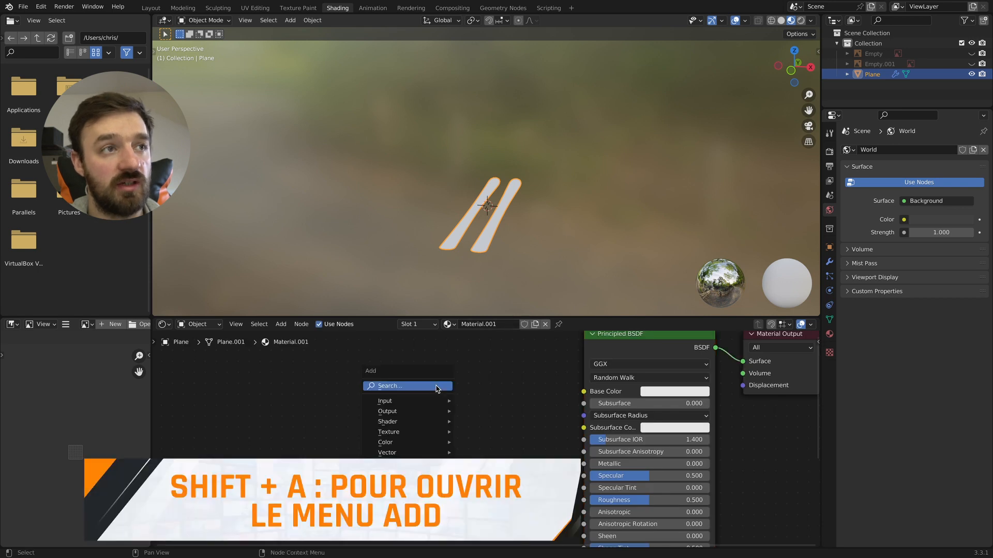
text(imag)
key(Return)
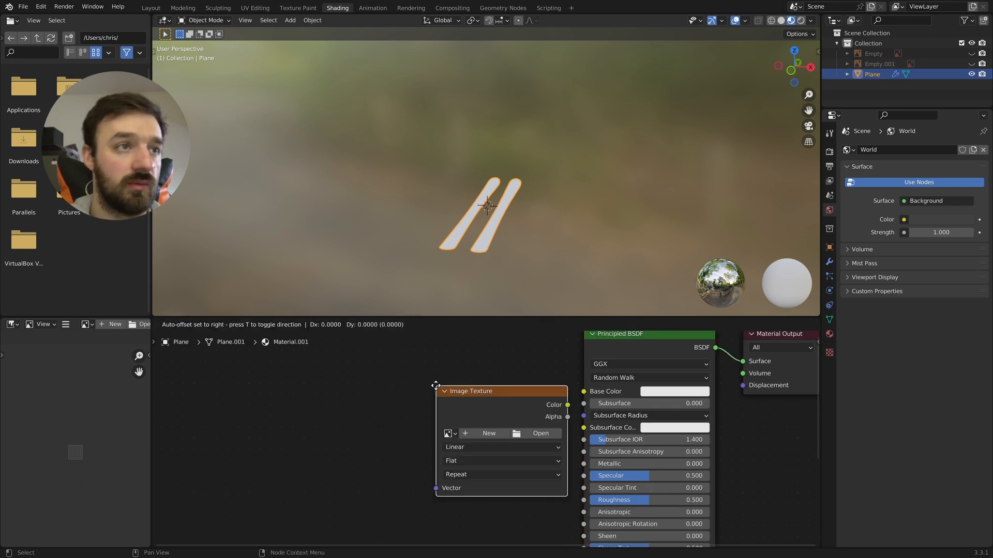
click(378, 383)
click(466, 433)
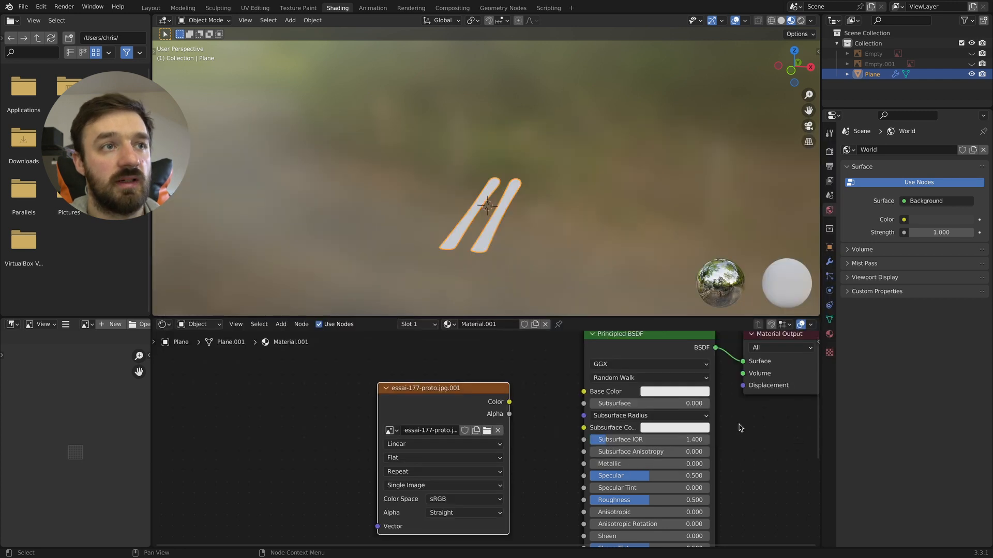
drag(509, 402, 520, 402)
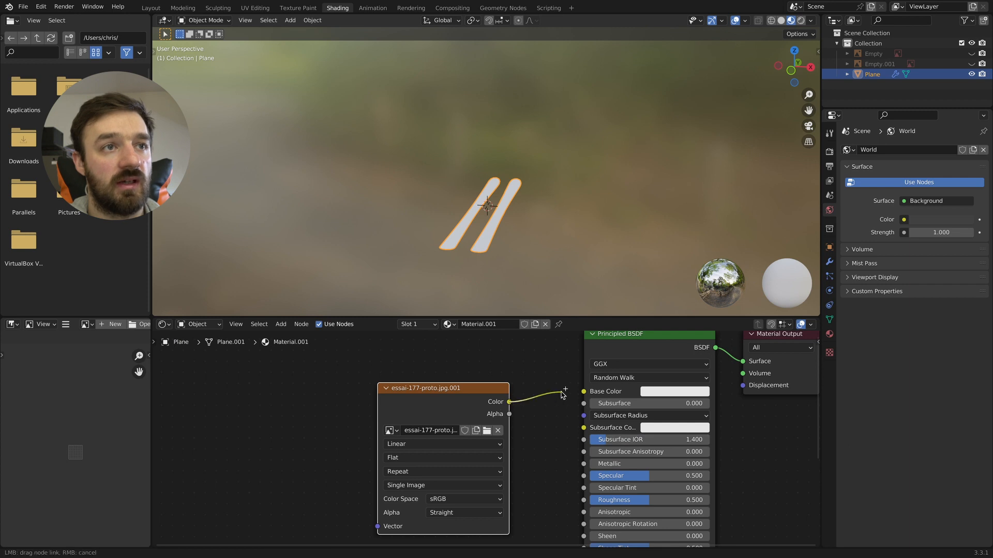
drag(592, 395, 592, 396)
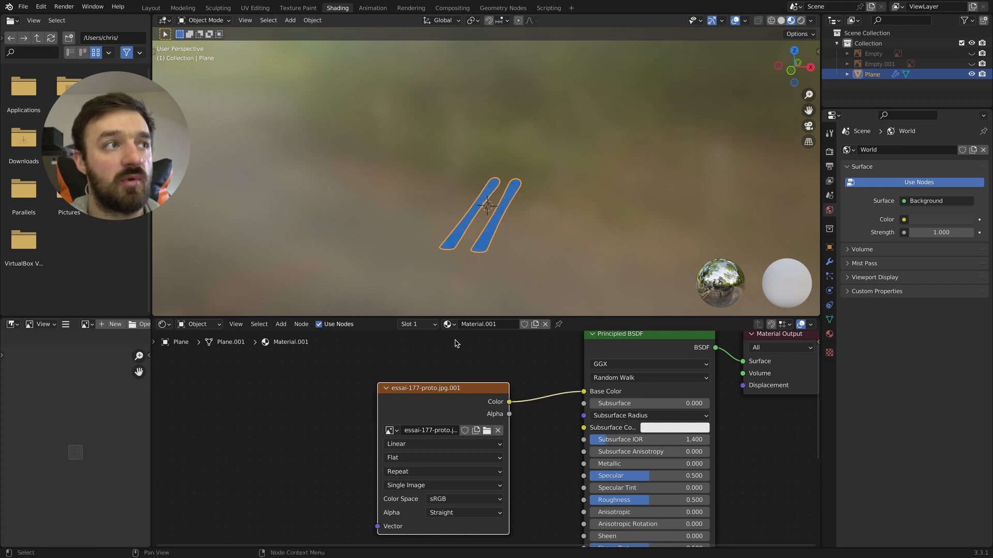
Step: Display essai-177-proto.jpg.001 in the image editor and return to the UV Editing workspace
click(86, 325)
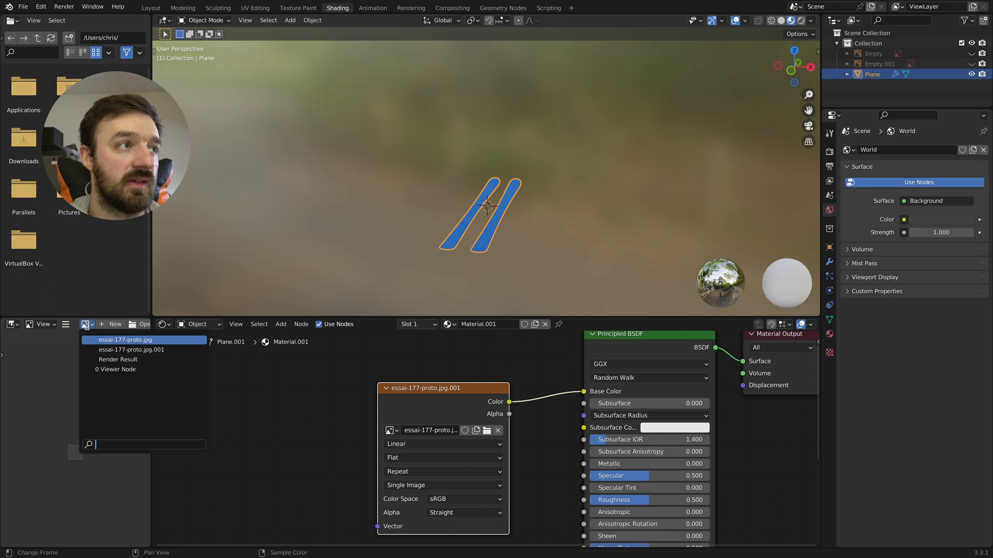
click(105, 350)
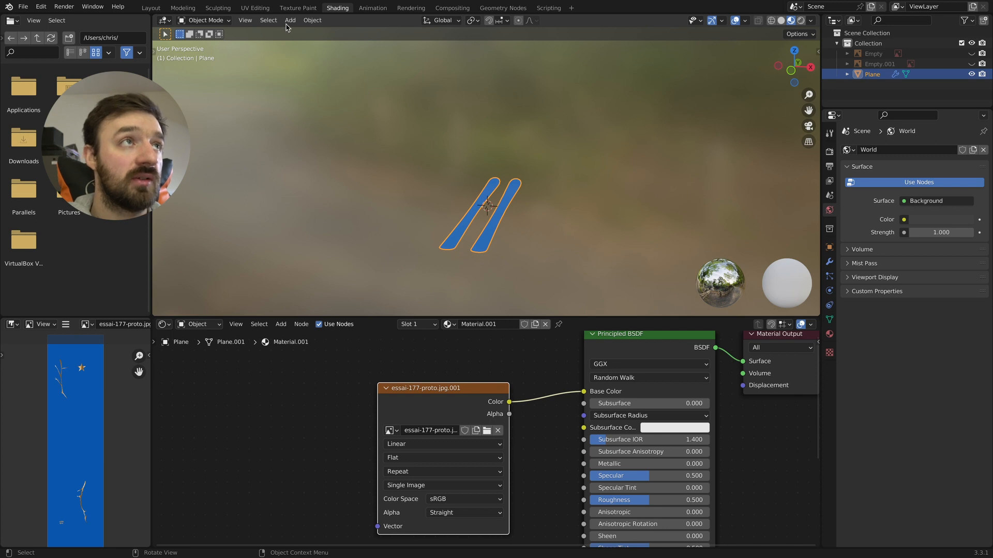
click(264, 9)
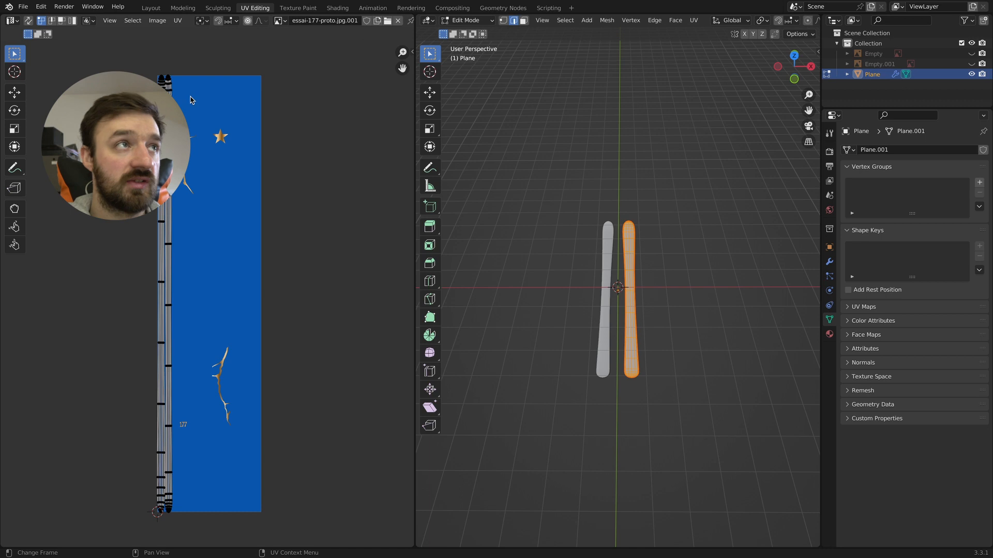
Step: Scale all the UVs down along Y and widen them along X to fit the ski graphics in the image
drag(194, 70, 28, 546)
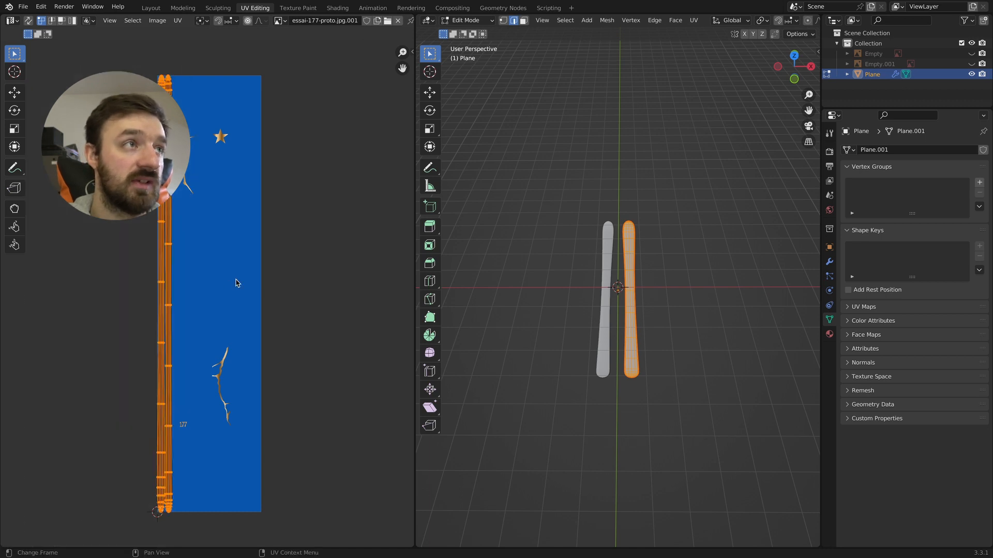
key(s)
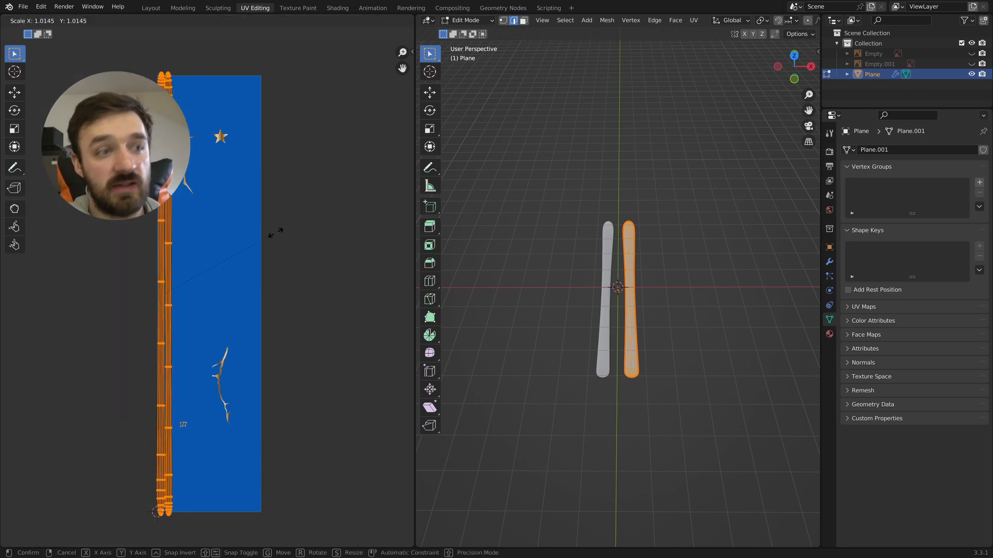
key(y)
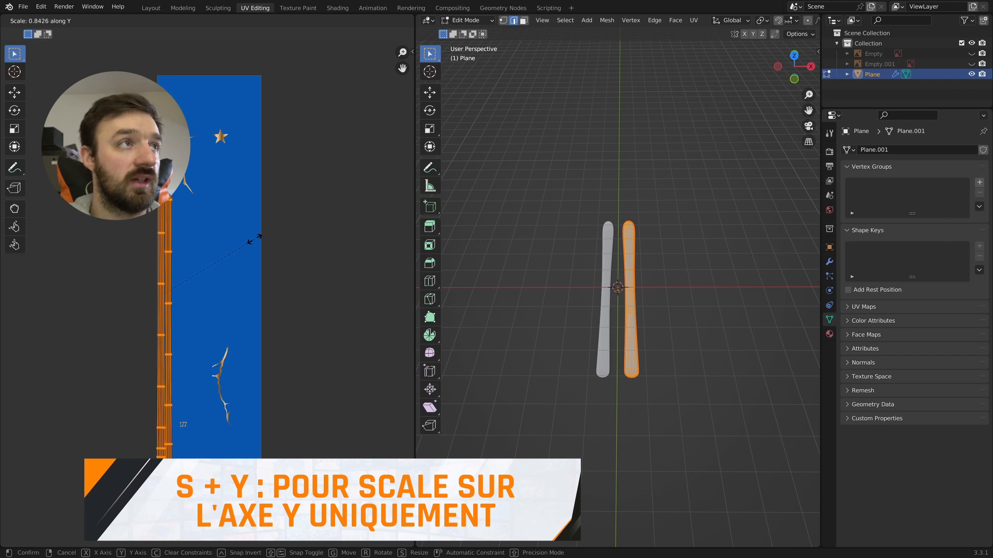
click(250, 240)
key(s)
key(x)
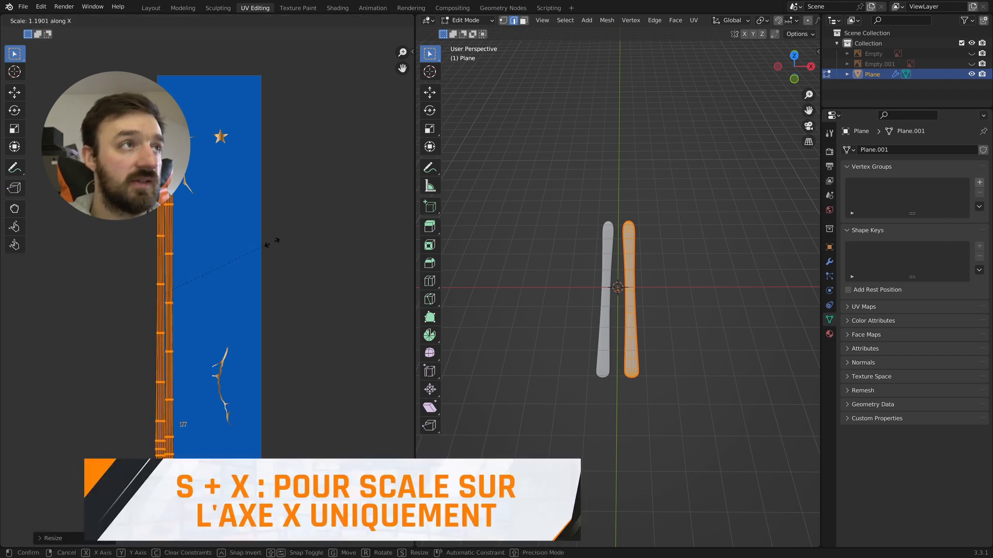
click(242, 306)
Step: Move both UV islands along X so they lie within the blue image
key(g)
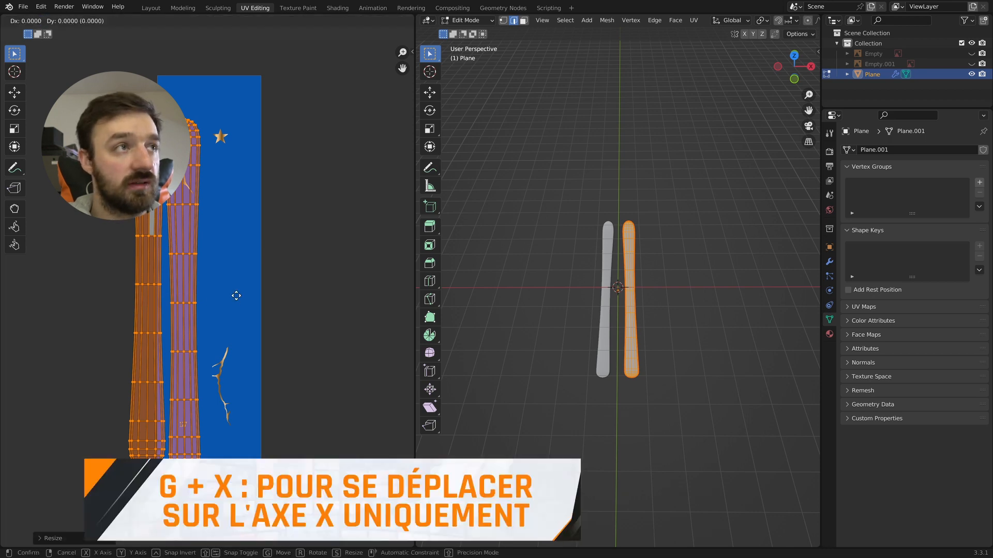
key(x)
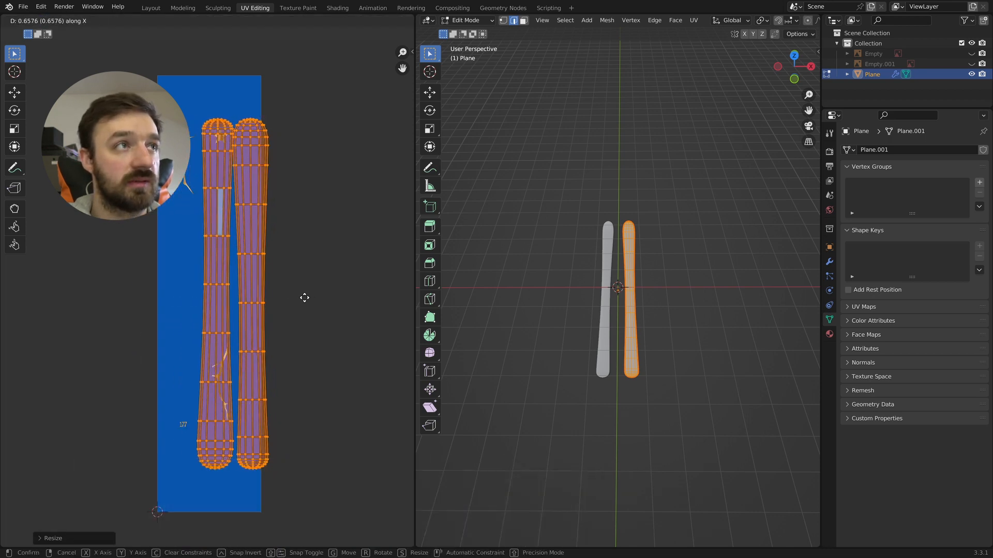
click(275, 295)
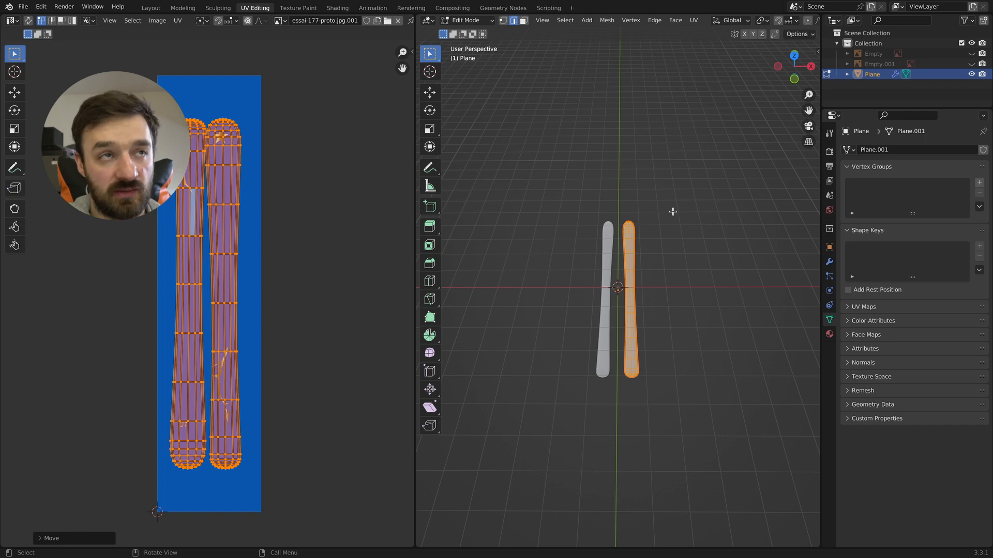
Step: Switch the 3D view to Material Preview shading and inspect the texture on both skis
key(z)
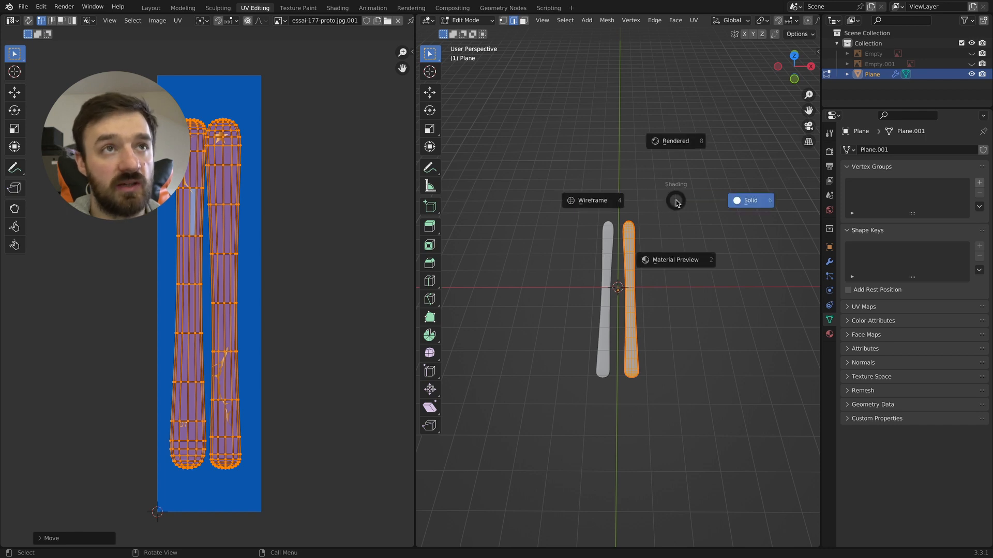
click(678, 268)
scroll(663, 274, up, 5)
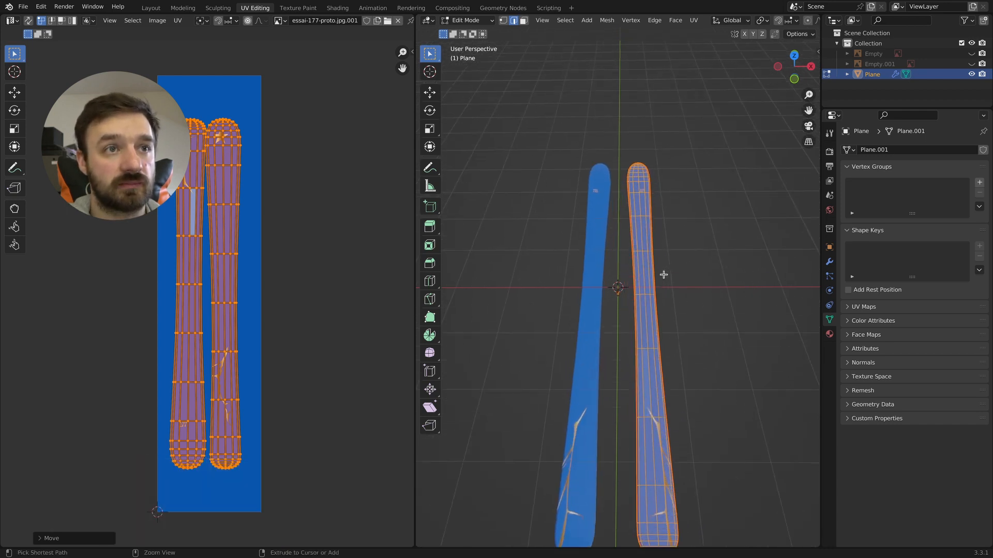
scroll(663, 275, down, 1)
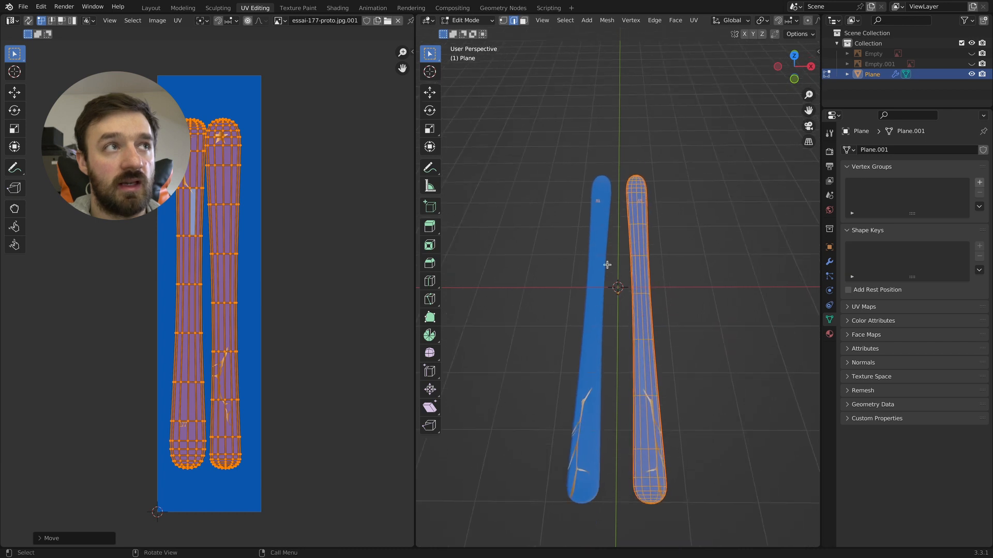
Step: Select the whole left UV island in face selection by growing the selection from one of its faces
key(3)
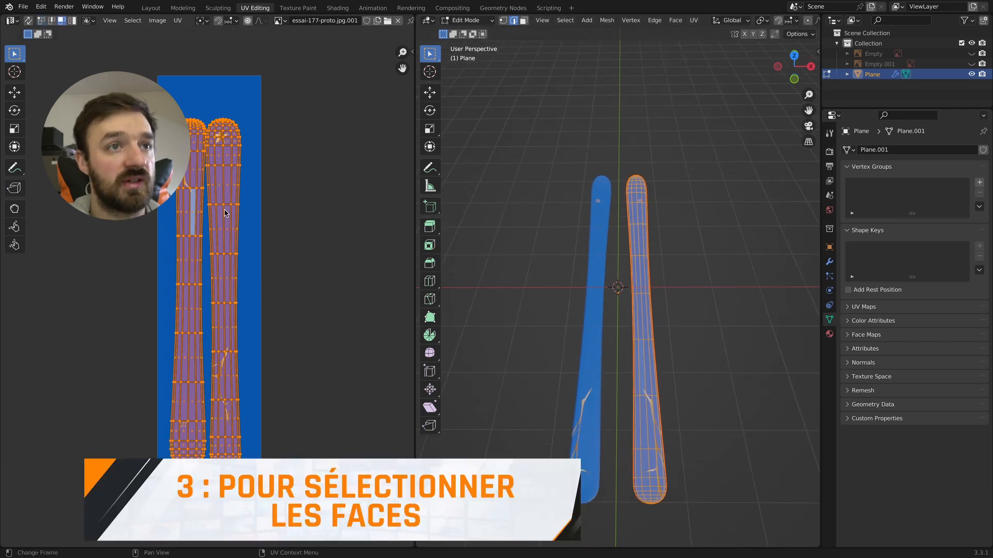
click(191, 222)
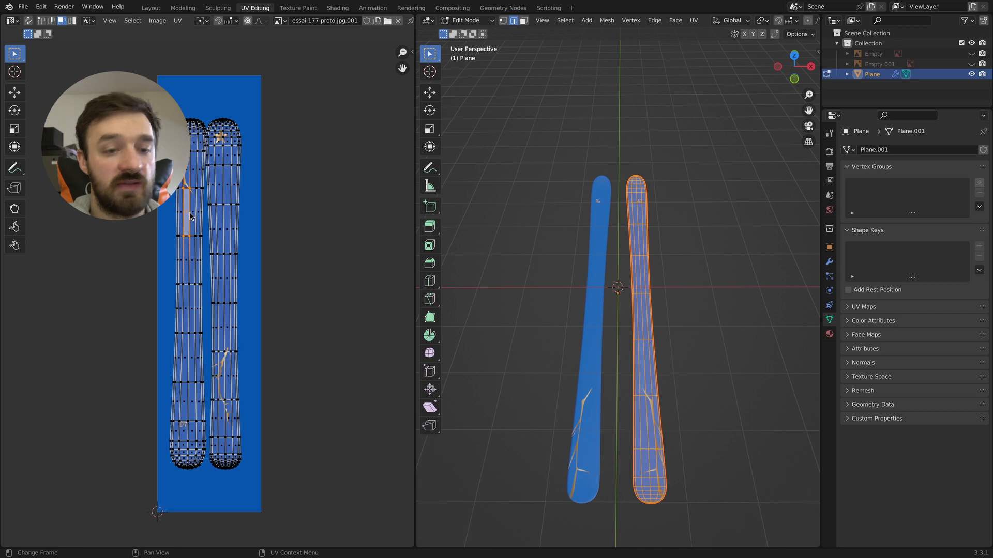
key(ctrl+KP_Add)
key(ctrl+KP_Add)
key(ctrl+KP_Add)
key(ctrl+KP_Add)
key(ctrl+KP_Add)
key(ctrl+KP_Add)
key(ctrl+KP_Add)
key(ctrl+KP_Add)
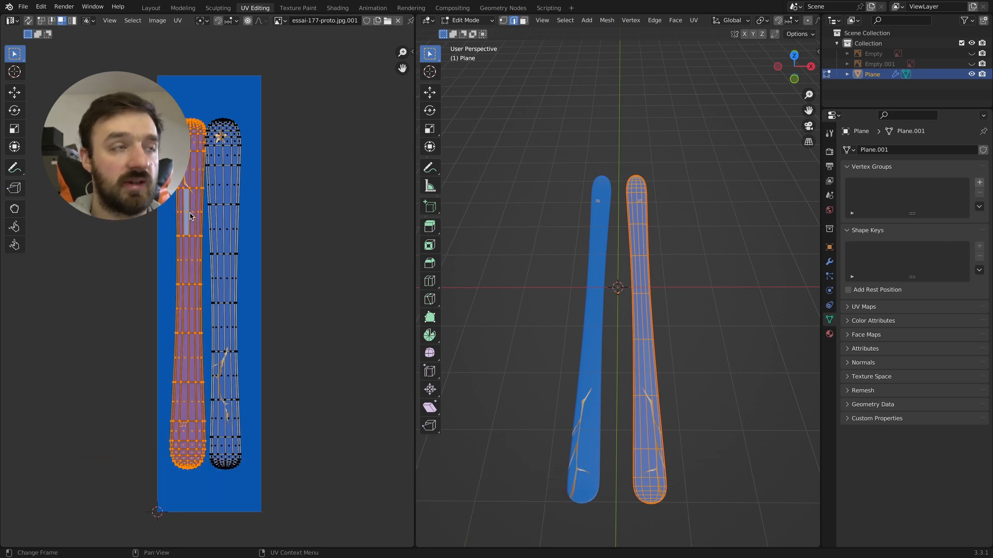
Step: Try to shift the left UV island slightly towards the image's left edge, and undo that move
key(g)
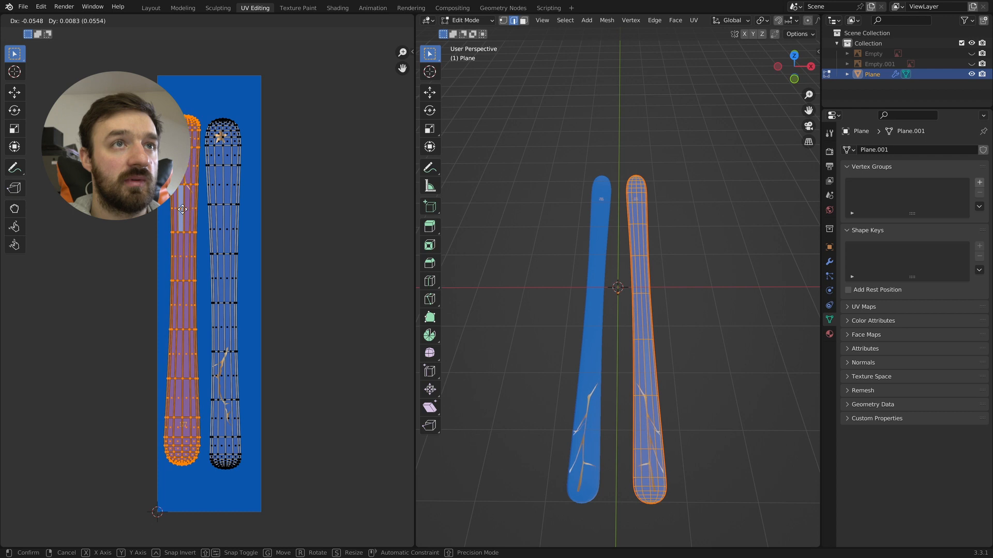
click(184, 210)
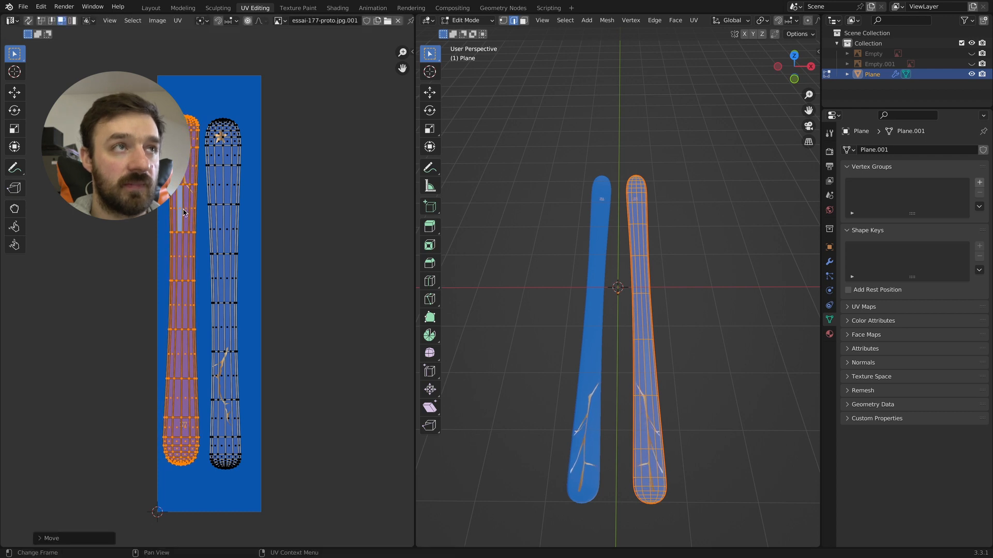
key(ctrl+z)
Step: Select both UV islands, rotate them 180°, and shift them about -0.025 along X over the ski graphics
drag(262, 102, 119, 481)
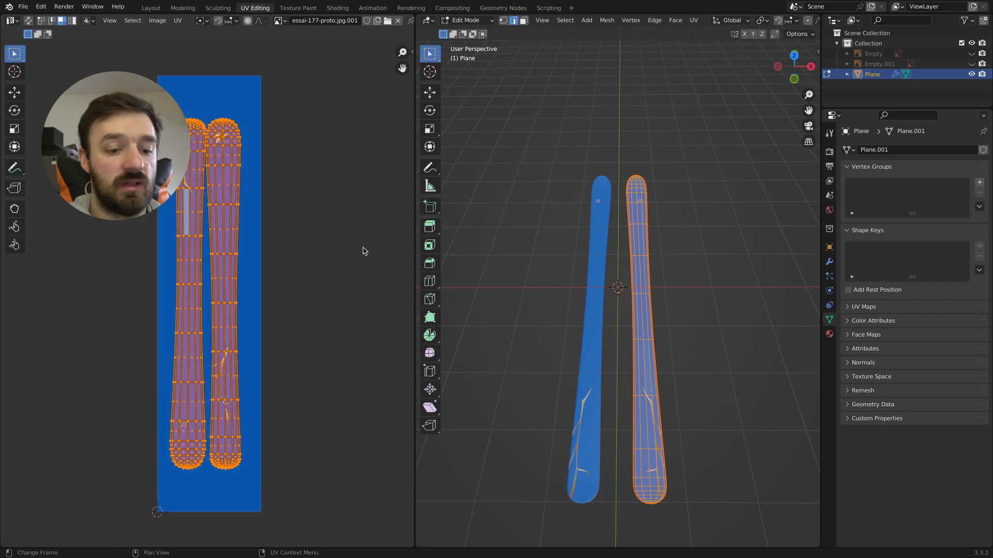
key(r)
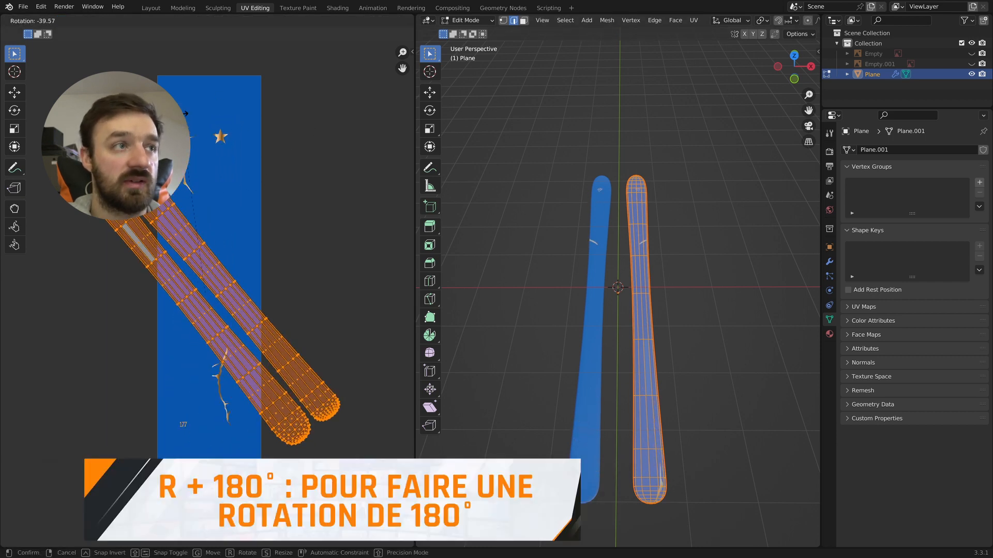
text(180)
key(Return)
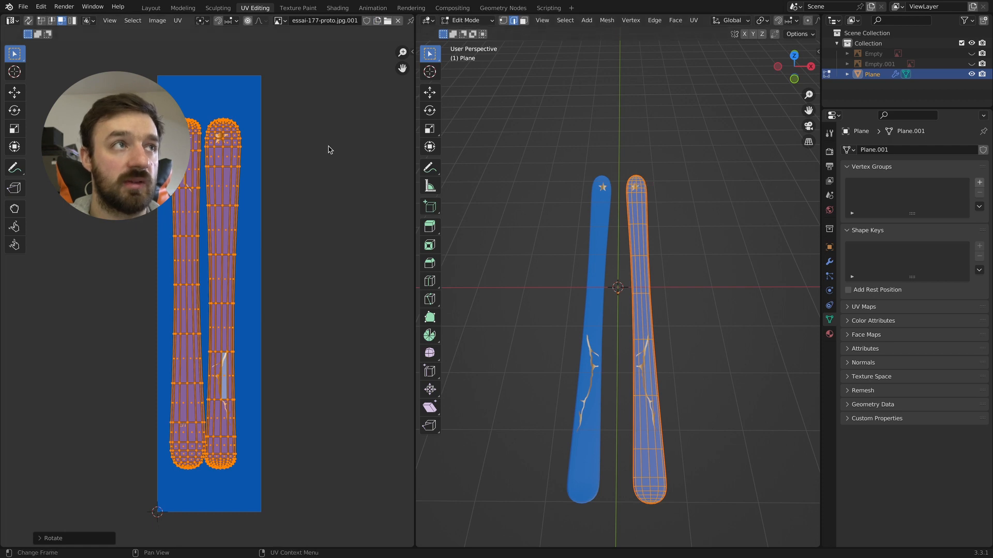
key(g)
key(x)
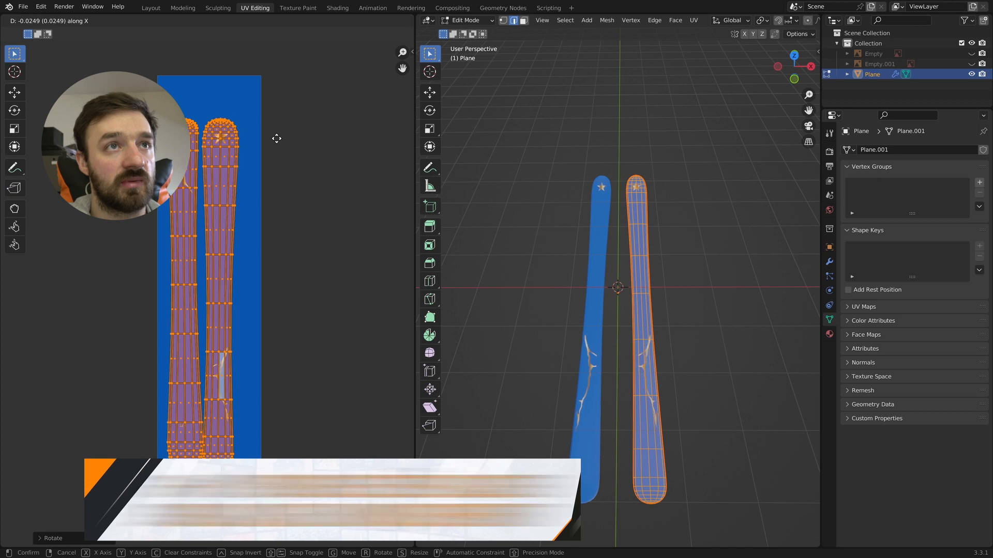
click(277, 142)
Step: View the skis from the top, narrow both UV islands along X, and shift them about 0.05 along X
scroll(651, 265, up, 5)
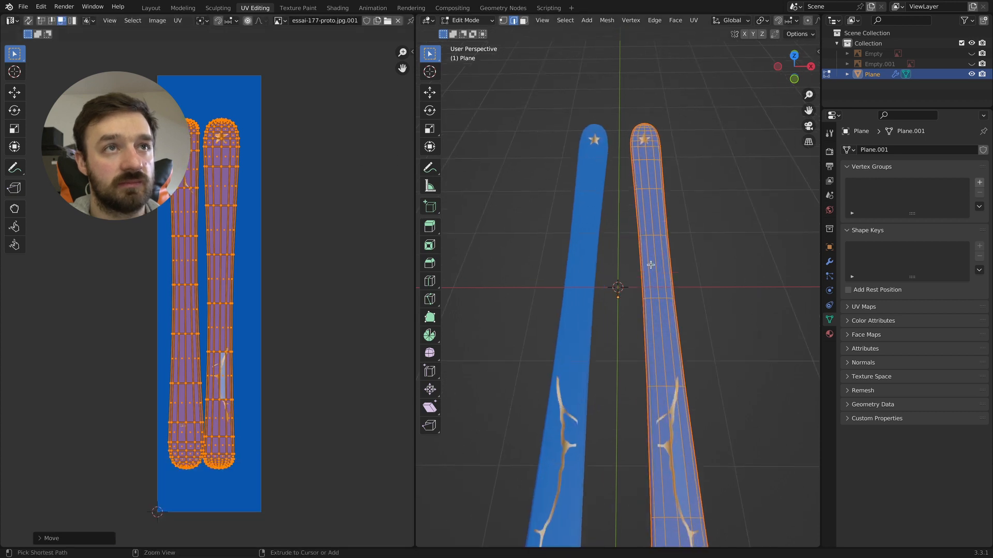
key(KP_7)
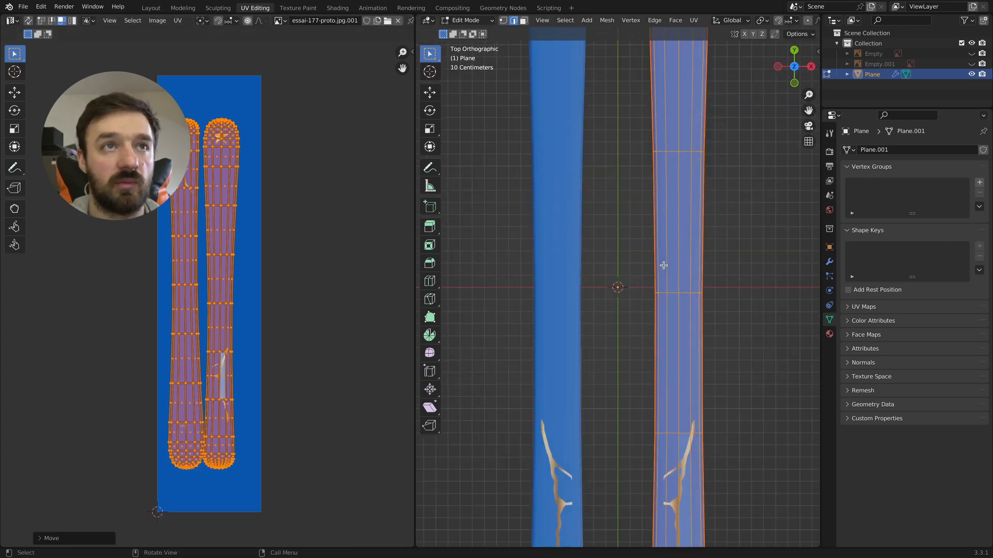
shift+scroll(664, 265, down, 10)
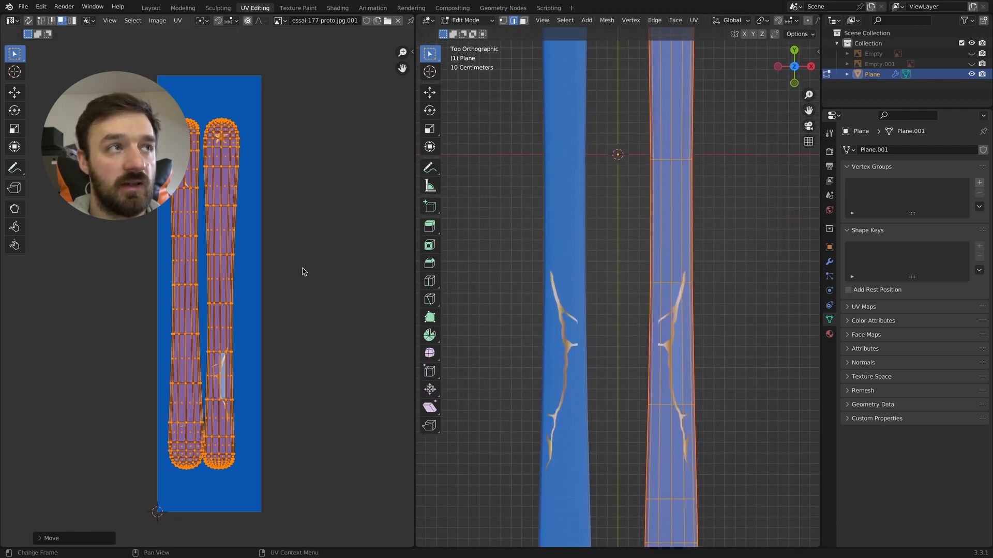
key(s)
key(x)
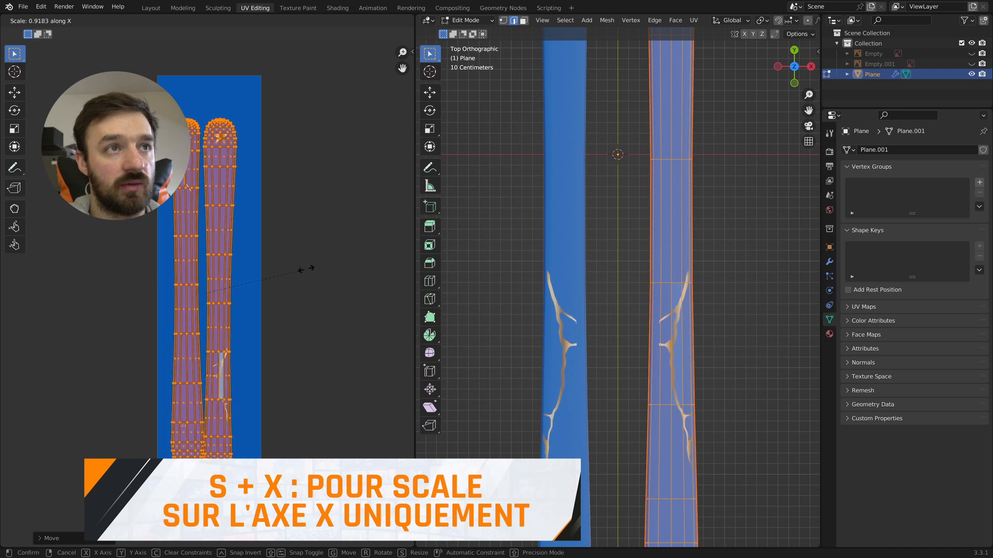
click(289, 273)
key(g)
key(x)
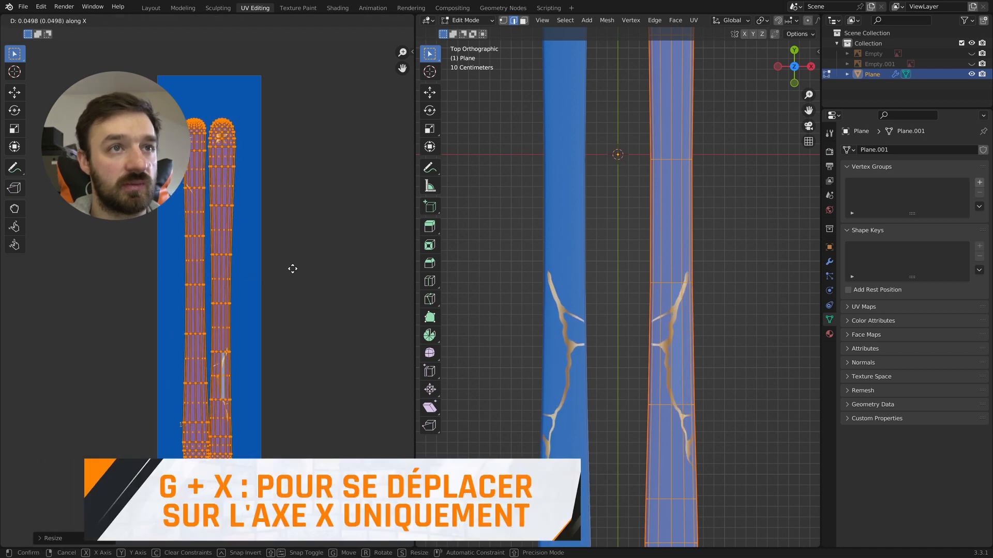
click(292, 269)
Step: Narrow both UV islands along X again to about 0.89 and nudge them about 0.015 along X
key(s)
key(x)
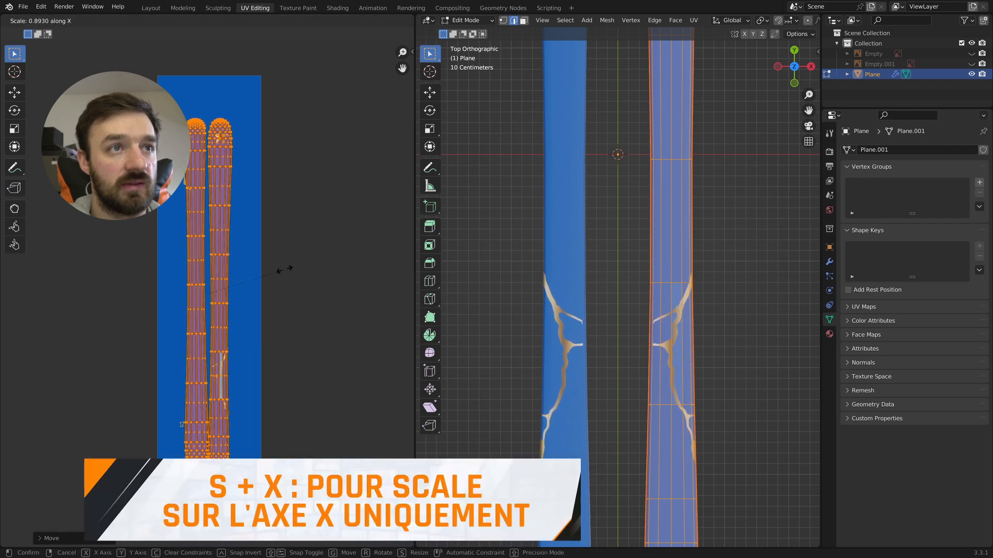
click(285, 270)
key(g)
key(x)
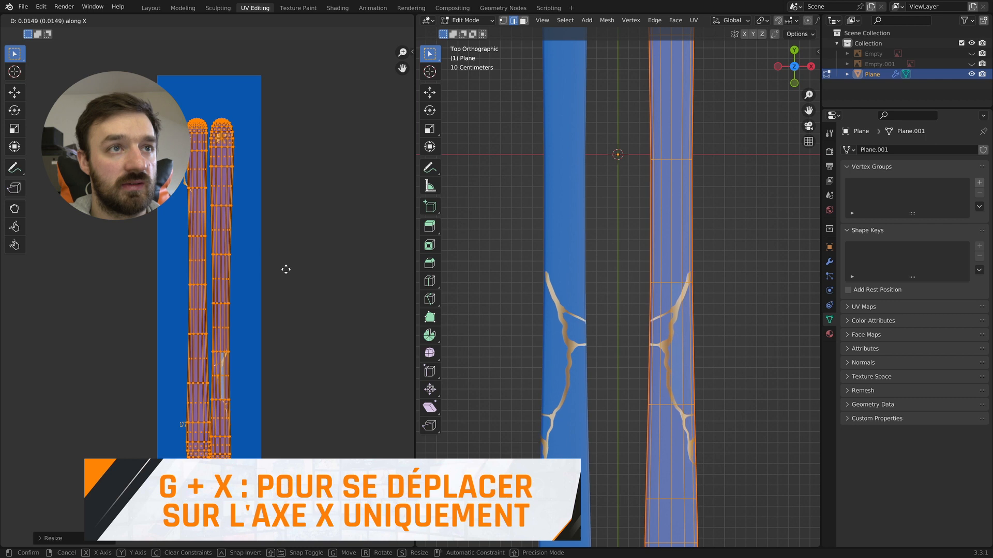
click(287, 272)
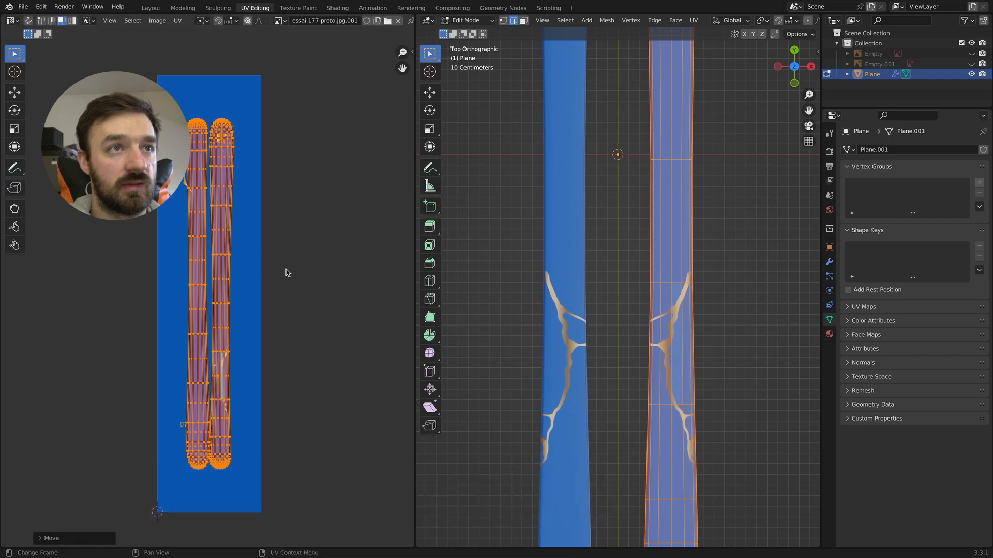
key(g)
key(x)
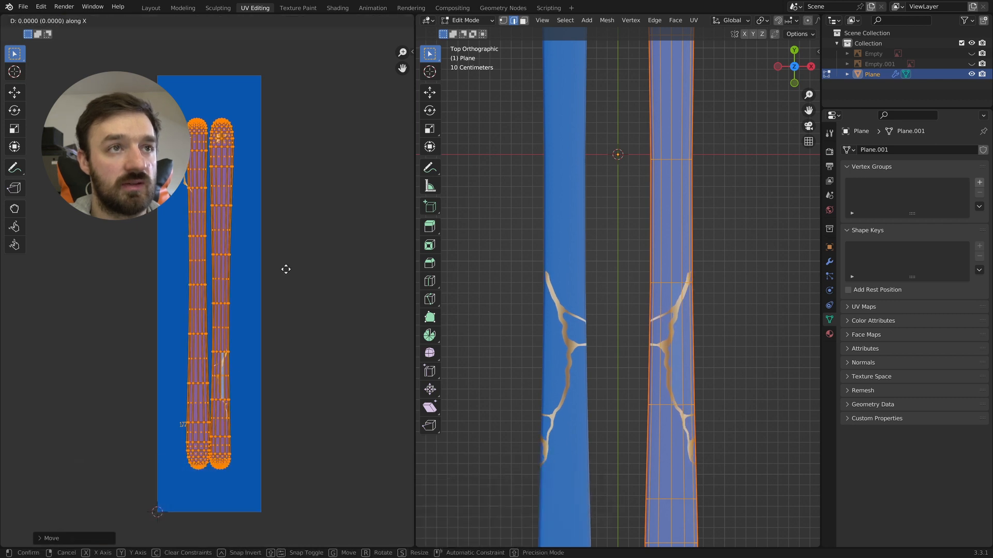
click(287, 272)
Step: Shift both UV islands about -0.02 along X to centre the star on the ski tips, and check the branch graphic
shift+middle_drag(507, 213, 480, 390)
shift+middle_drag(589, 244, 588, 479)
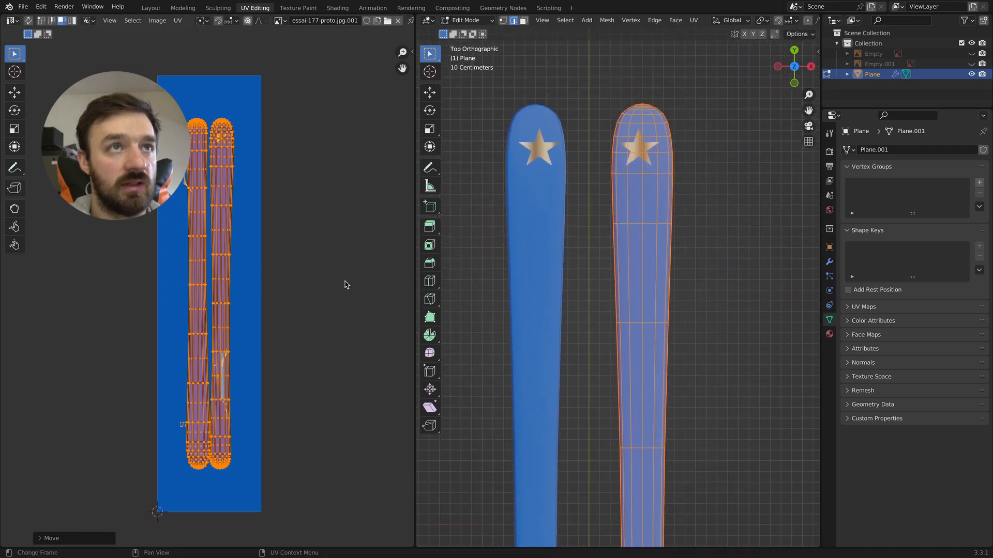
key(g)
key(x)
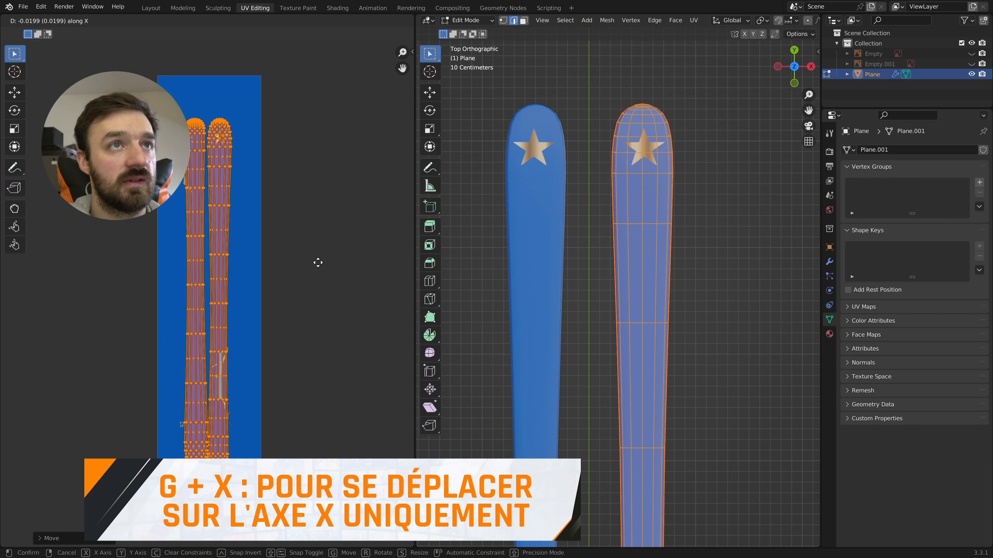
click(317, 262)
shift+scroll(595, 266, down, 10)
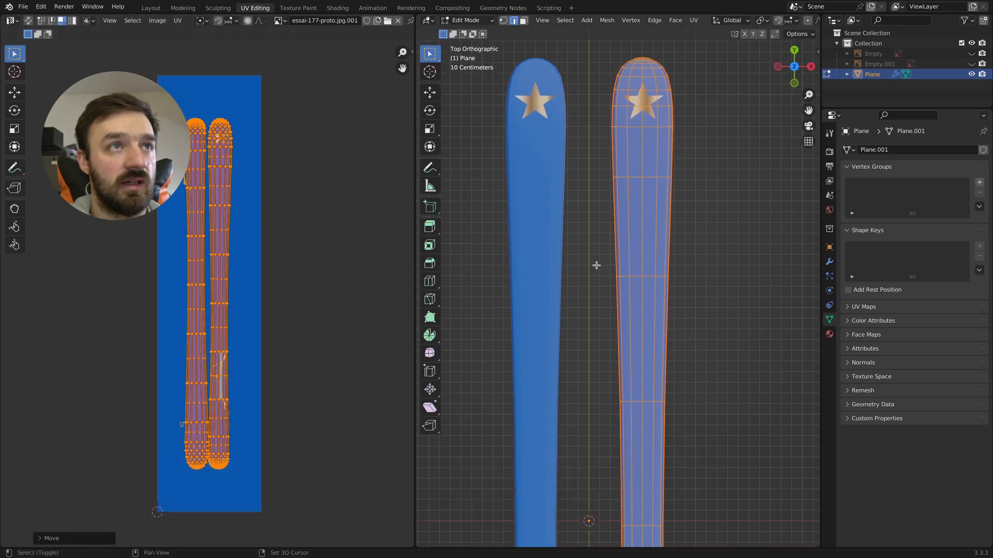
shift+scroll(595, 266, down, 6)
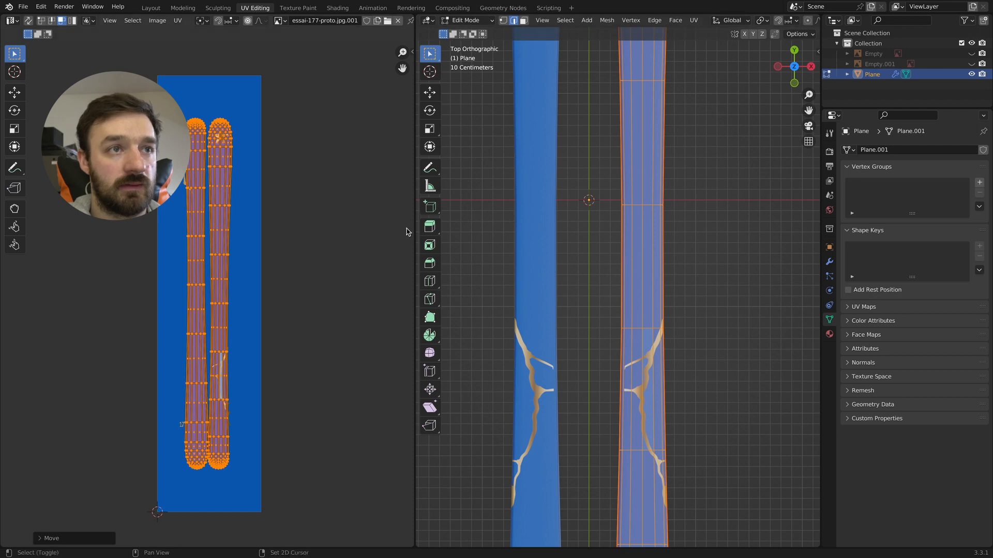
Step: Select only the left UV island and move it about -0.12 along X, towards the image's left edge
key(alt+a)
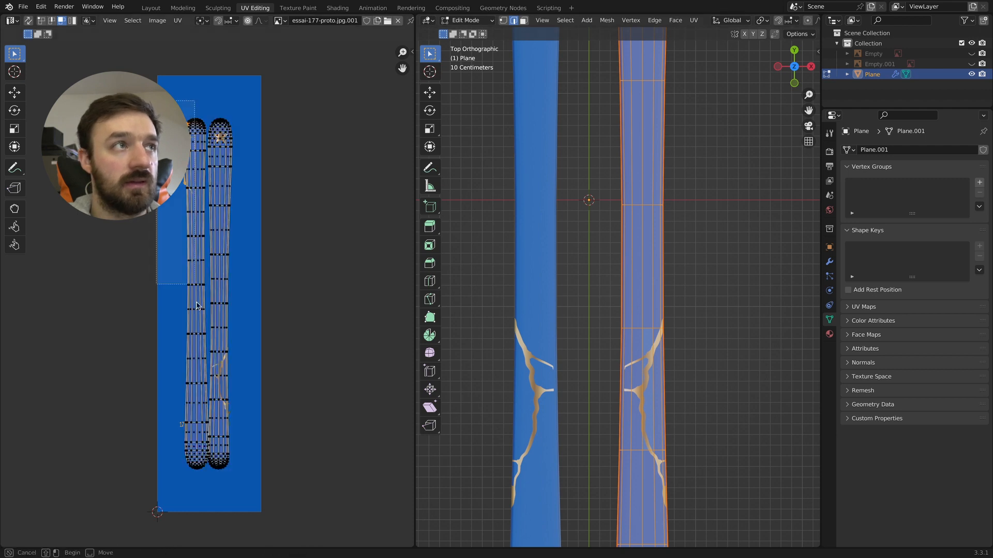
key(l)
key(ctrl+KP_Add)
key(ctrl+KP_Add)
key(ctrl+KP_Add)
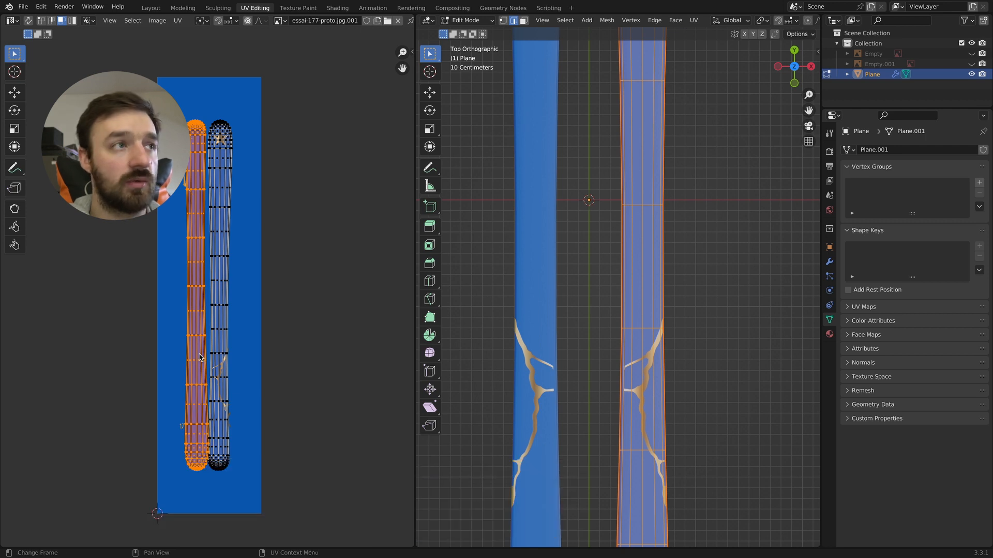
key(g)
key(x)
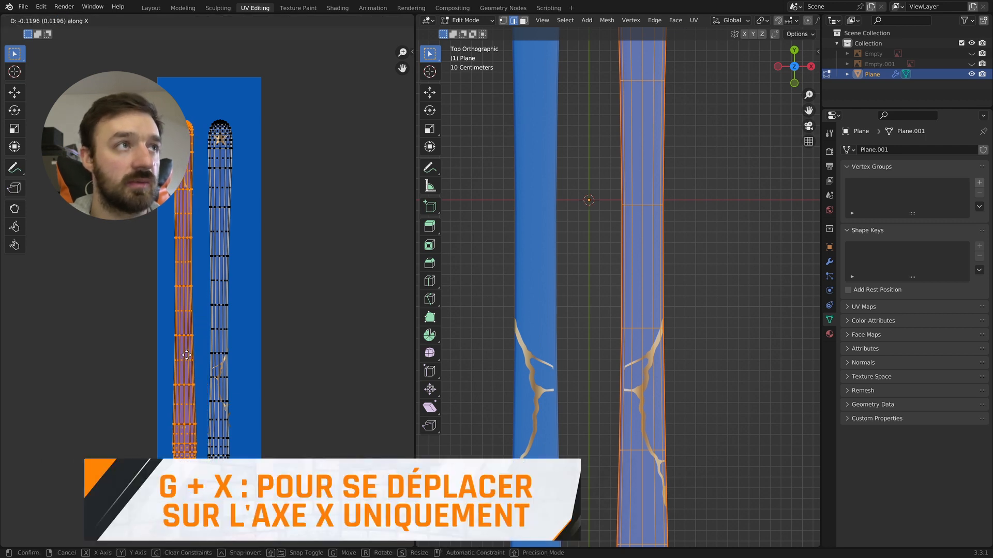
click(186, 355)
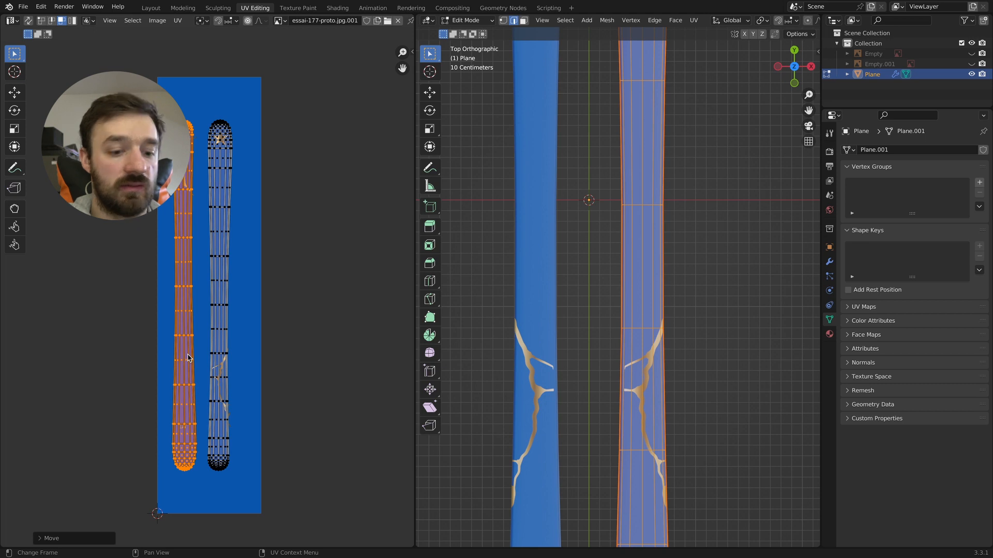
key(g)
key(x)
click(191, 174)
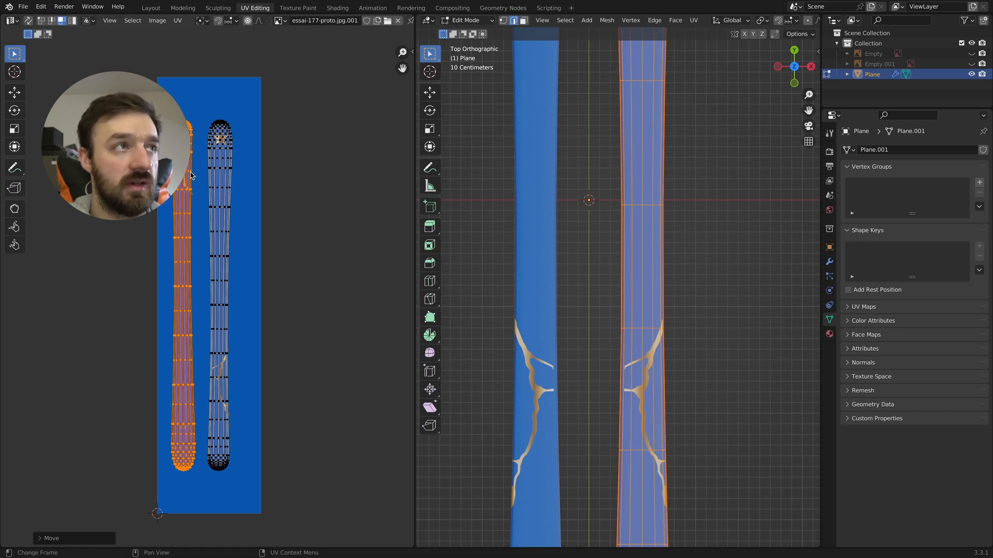
Step: Inspect the ski undersides, rotate the left UV island 180°, and nudge it about -0.015 along X to centre the 177 marking
mouse_move(620, 279)
middle_down()
mouse_move(620, 124)
mouse_move(620, 321)
mouse_move(620, 292)
middle_up()
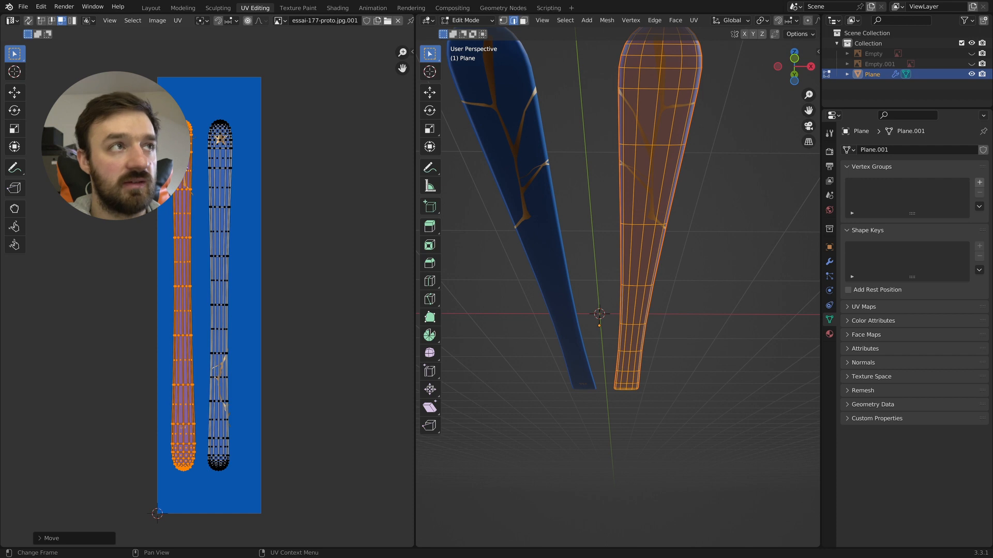
text(r180)
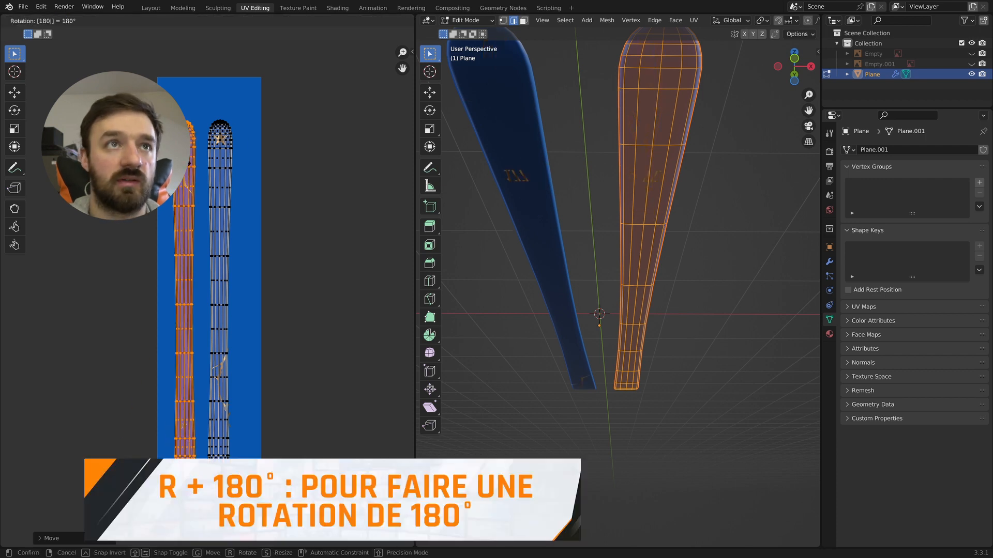
key(Return)
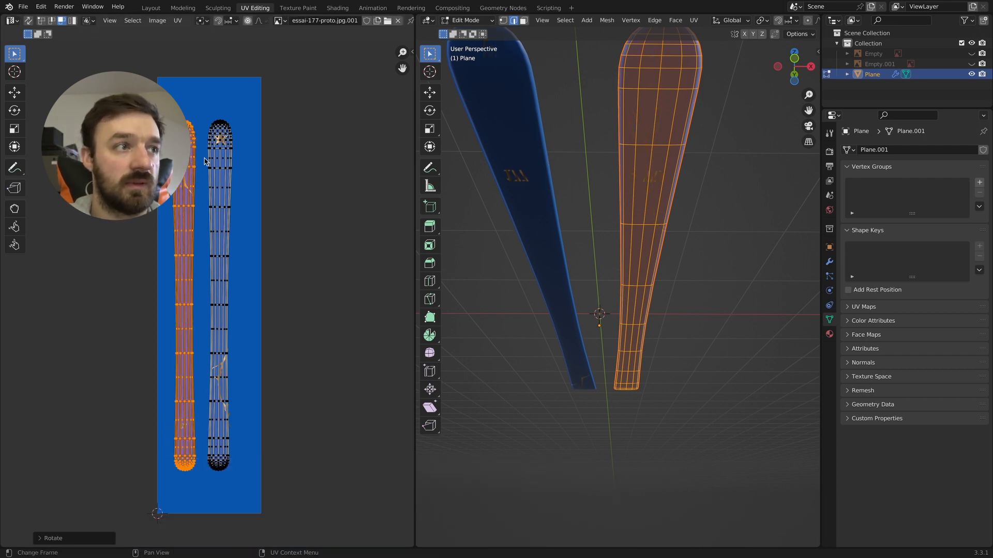
key(g)
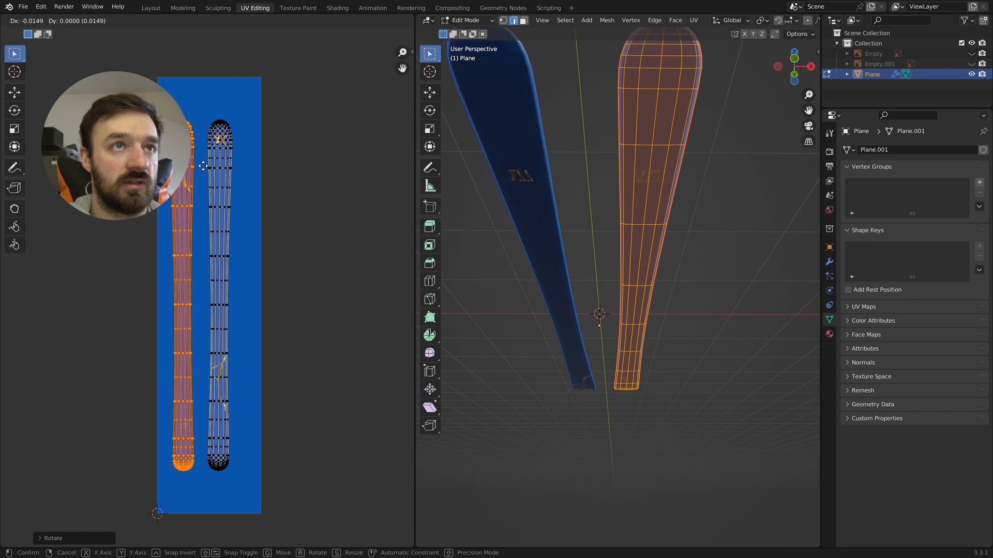
click(203, 165)
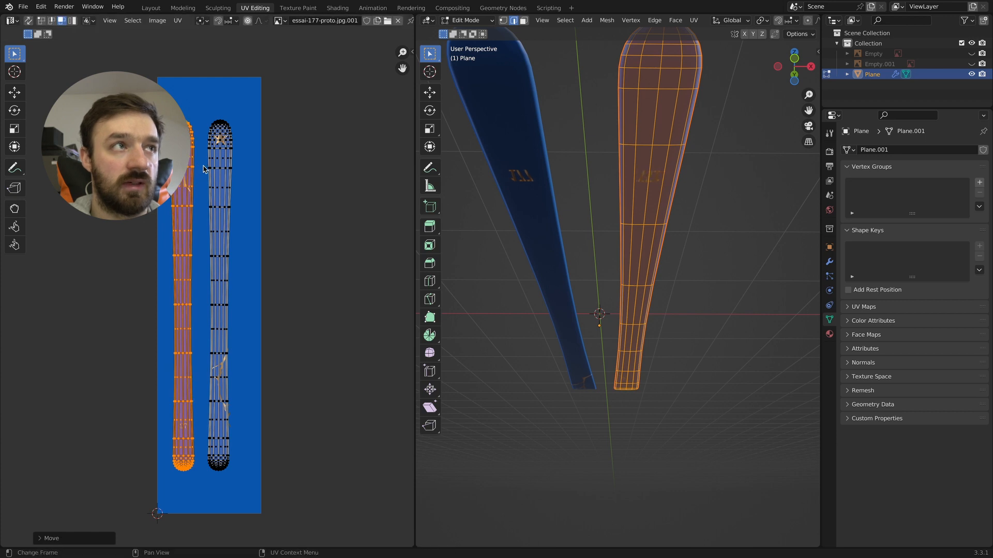
Step: Select both UV islands, rescale them slightly along X, and shift them about 0.02 along X
middle_drag(665, 172, 665, 208)
drag(259, 80, 206, 478)
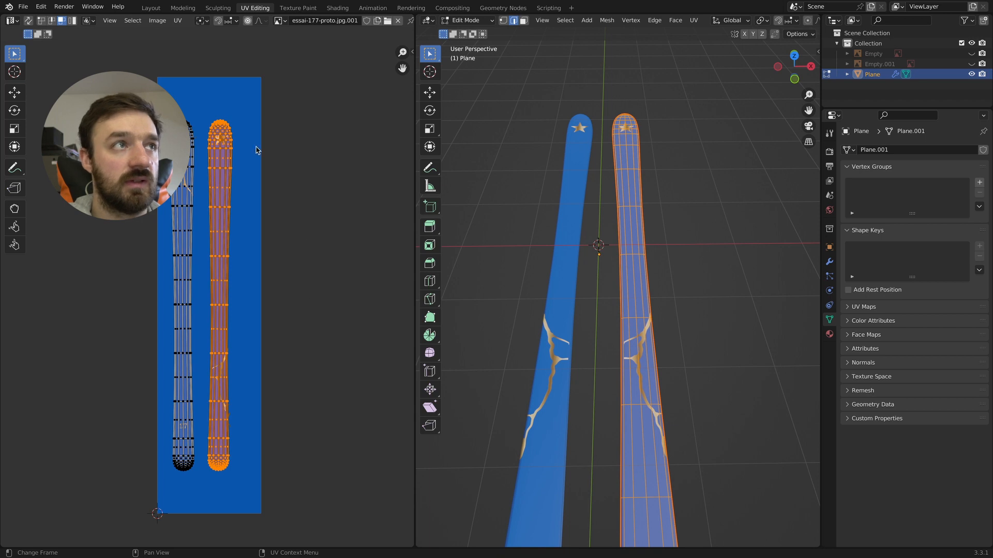
drag(243, 109, 136, 518)
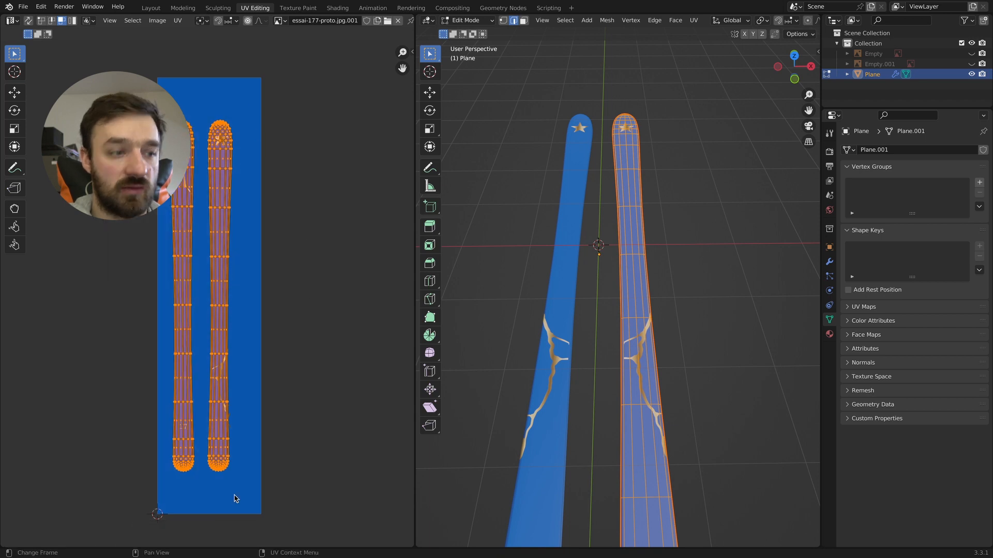
key(s)
key(x)
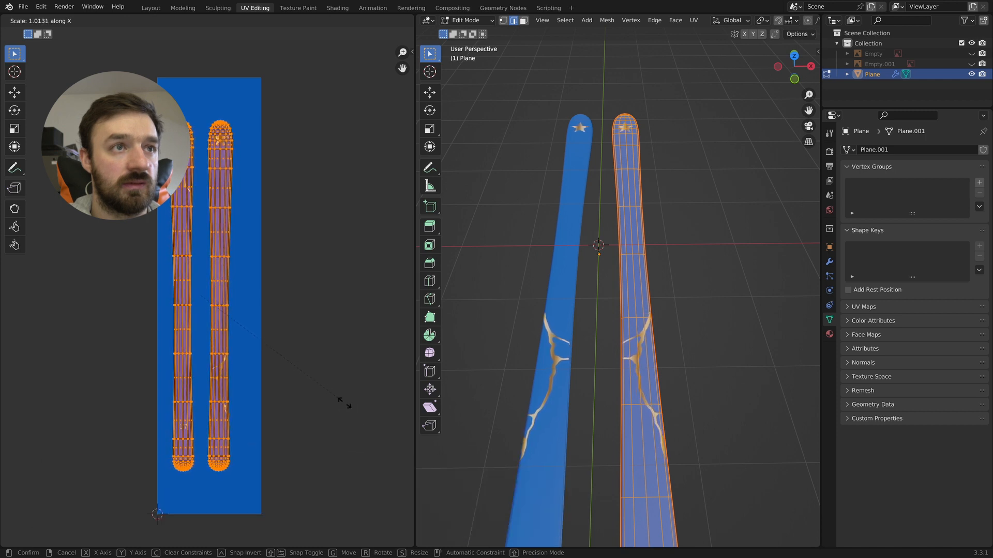
click(337, 403)
key(g)
key(x)
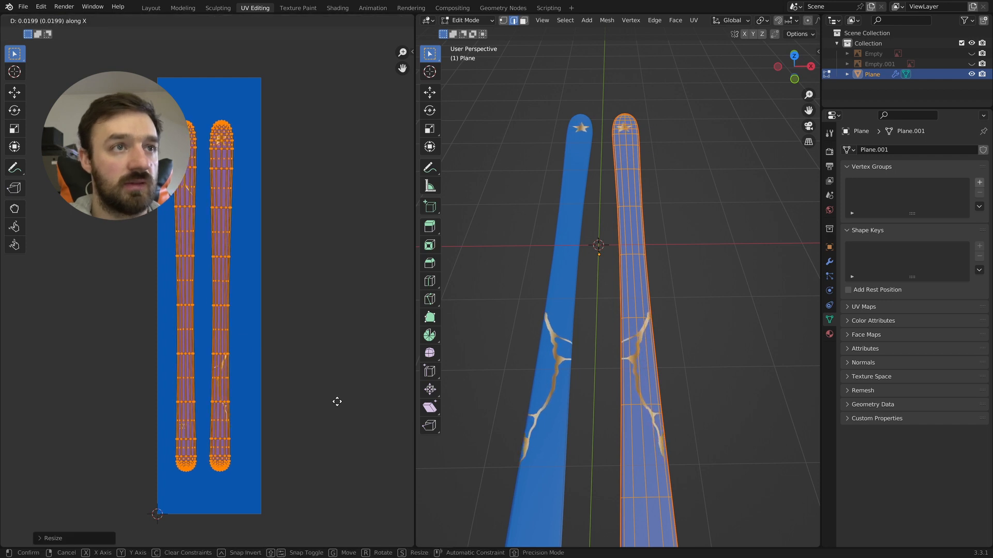
click(337, 401)
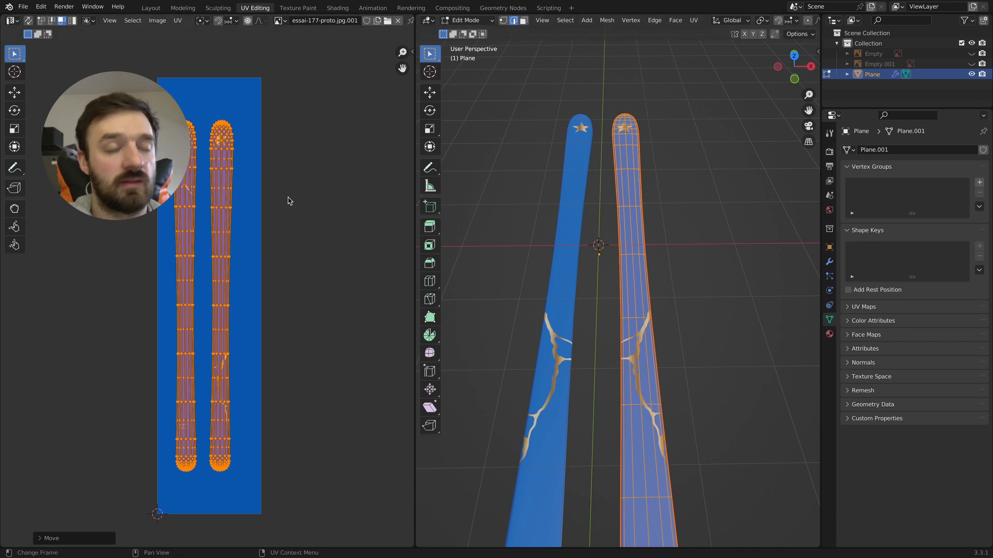
Step: Fine-tune both UV islands along X: shift them about -0.02, narrow them slightly, and shift them about 0.02 the other way
key(g)
key(x)
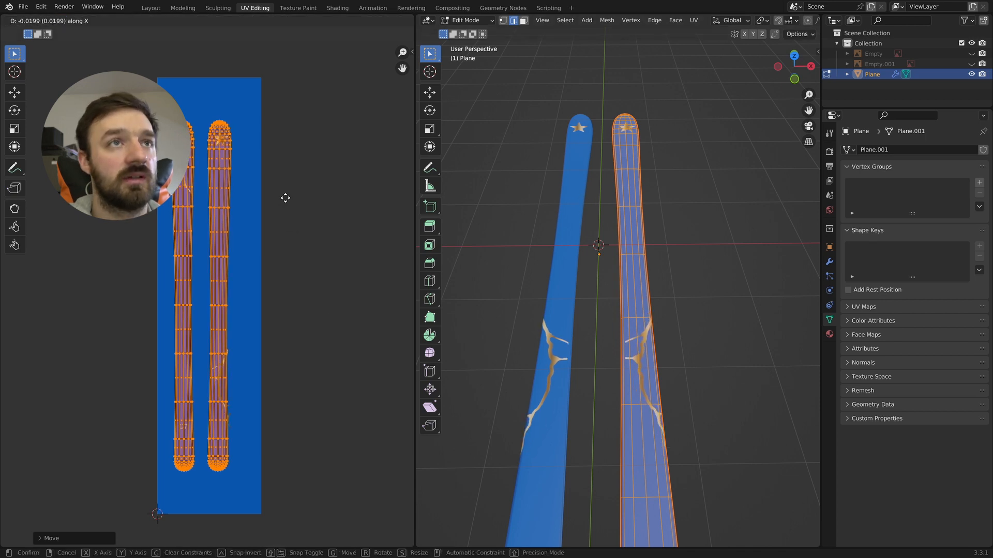
key(s)
key(x)
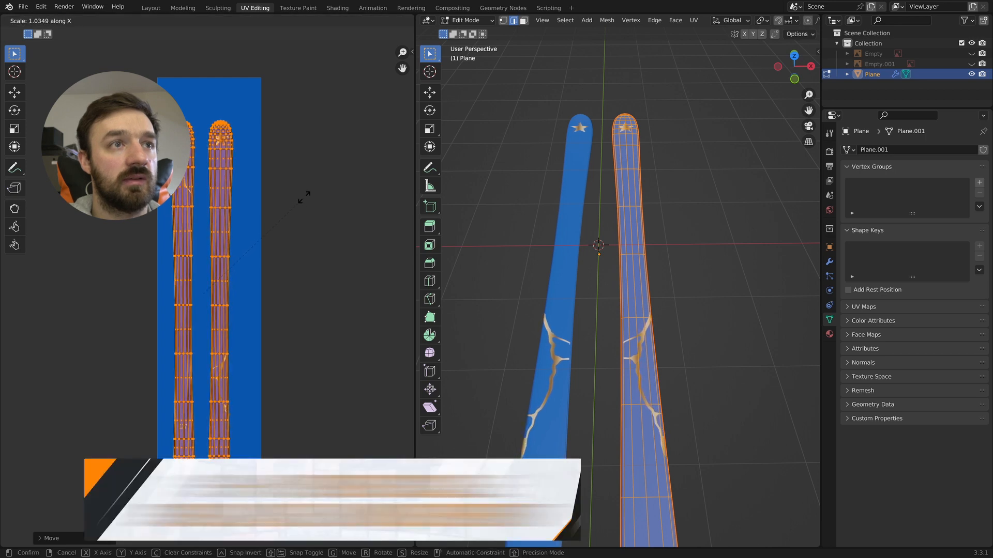
click(290, 210)
key(g)
key(x)
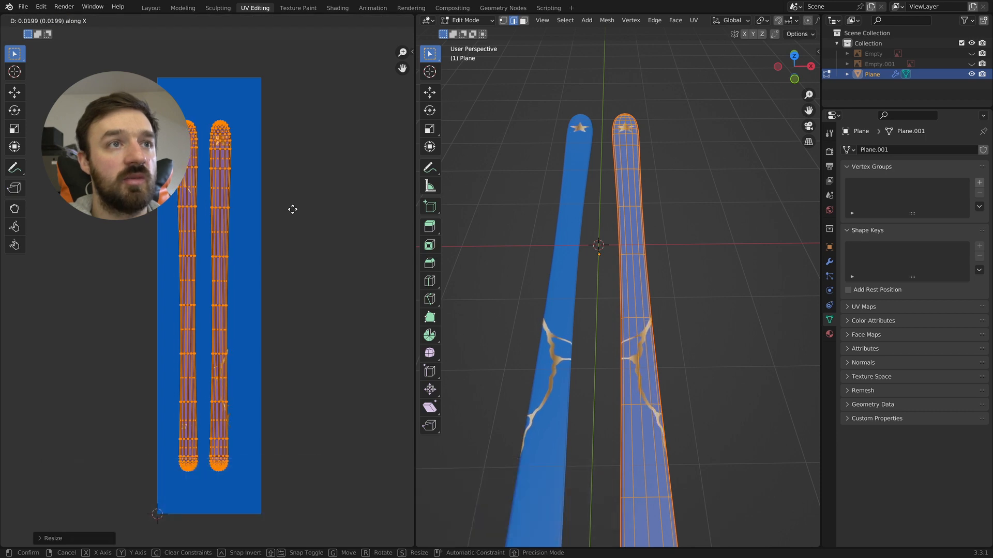
click(293, 209)
Step: Select only the left UV island and move it about -0.05 along X to centre the 177 marking on the ski undersides
middle_drag(609, 225, 609, 224)
drag(129, 88, 179, 227)
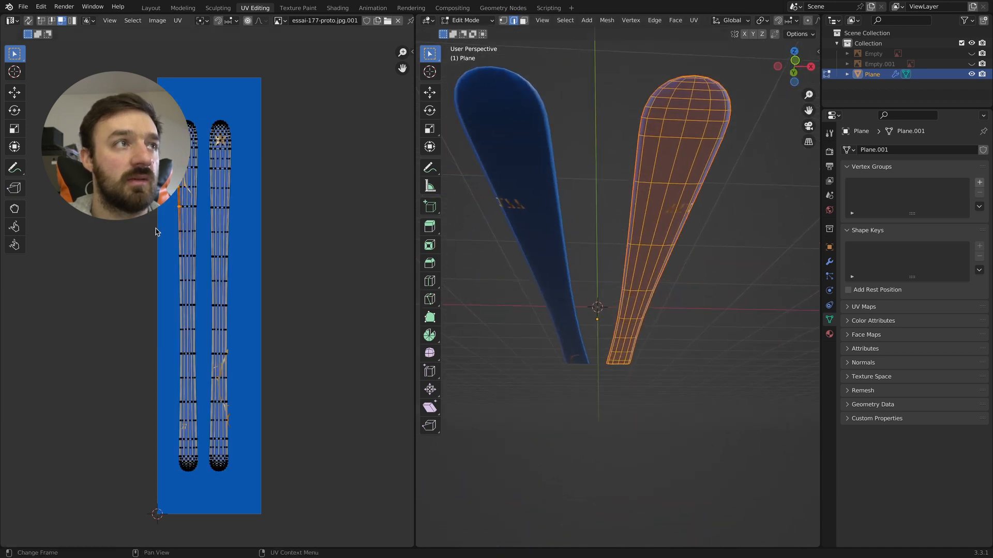
drag(153, 89, 203, 509)
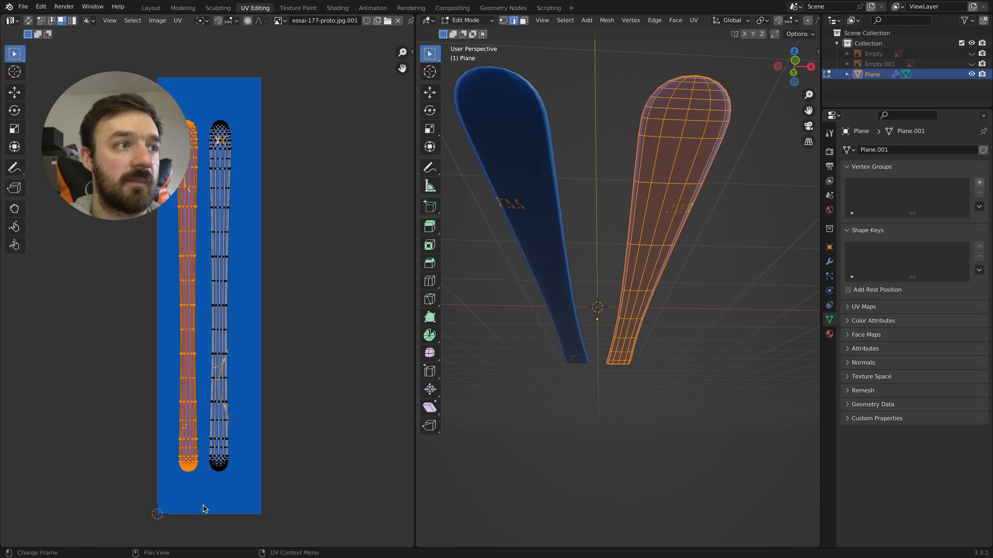
key(g)
key(x)
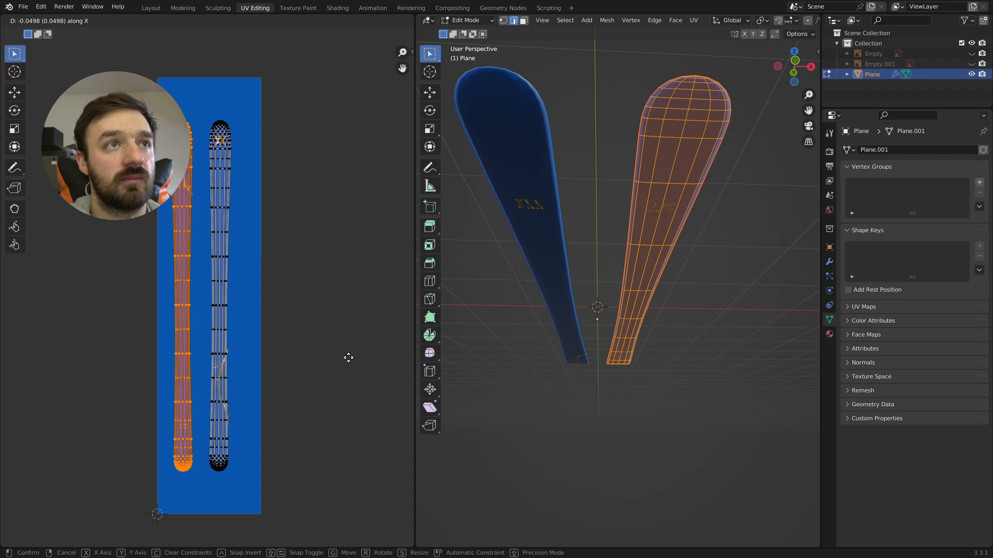
click(349, 358)
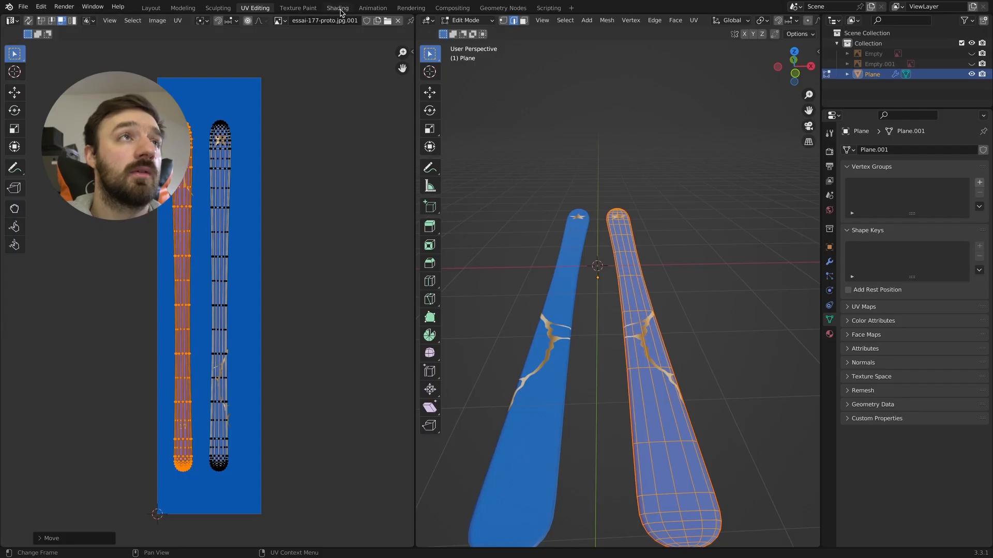
Step: In the Shading workspace, duplicate the essai-177-proto.jpg texture node, load normal.jpg into the copy, and place it below the original
click(337, 8)
middle_drag(435, 386, 435, 341)
key(shift+d)
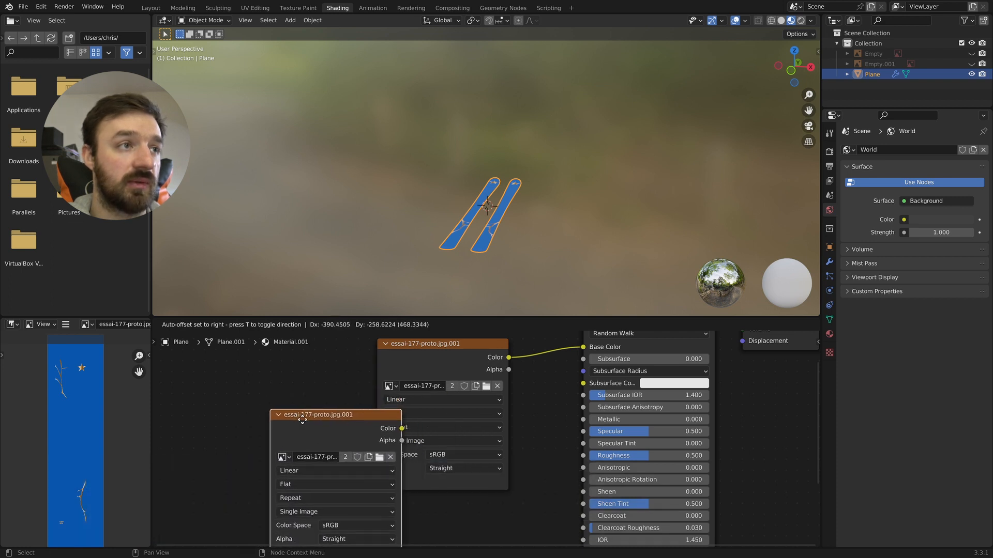
click(255, 421)
scroll(293, 417, down, 2)
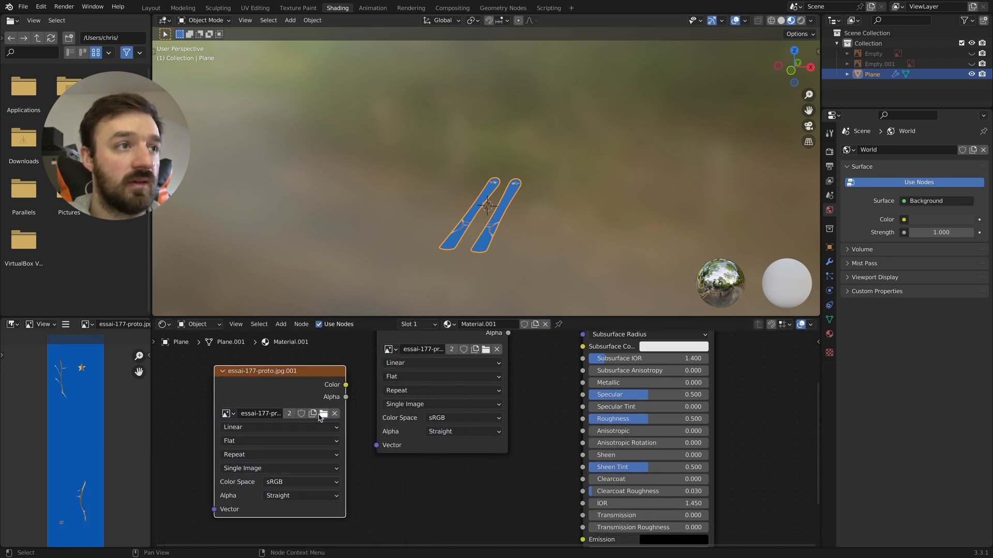
click(323, 415)
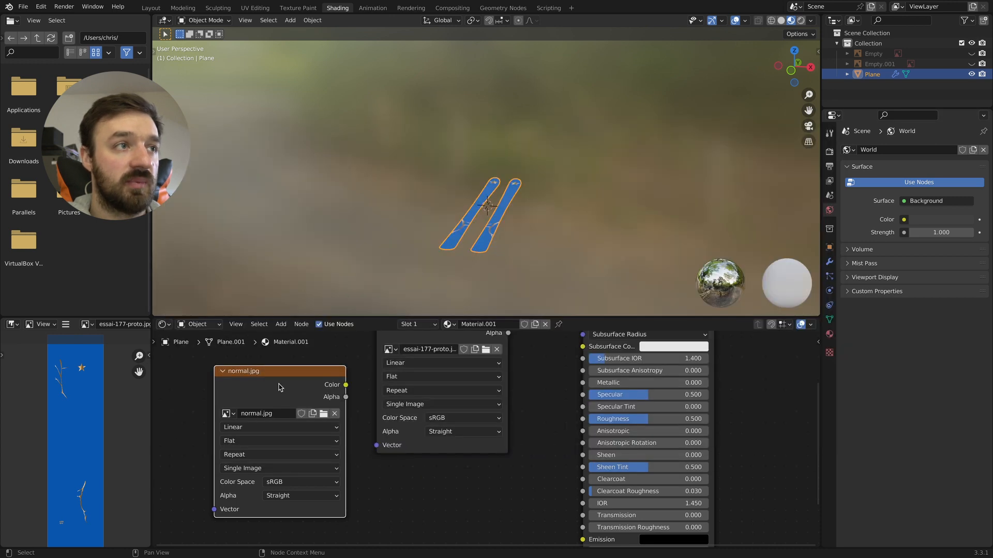
drag(280, 388, 444, 486)
scroll(444, 481, down, 1)
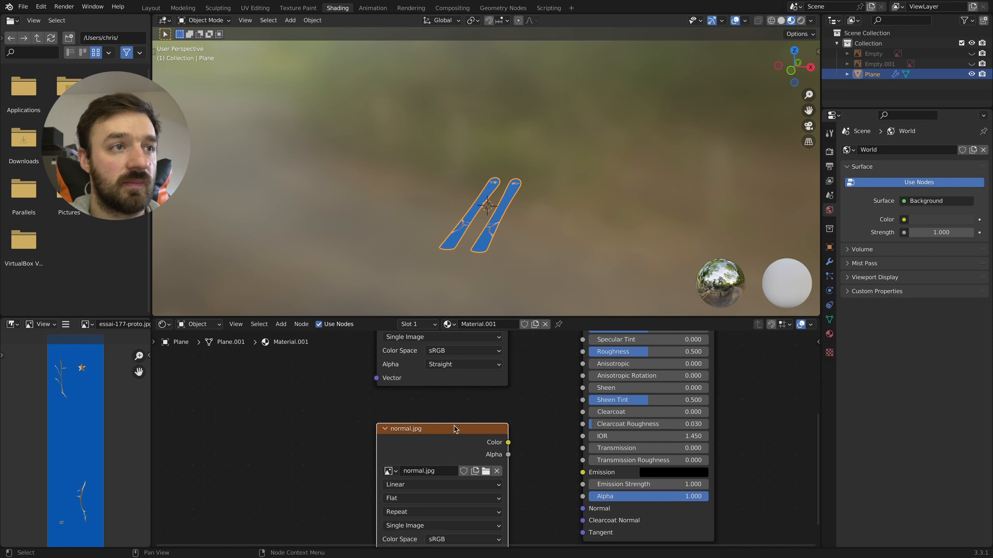
drag(454, 427, 423, 438)
Step: Add a Normal Map node, feed it the normal.jpg Color output, and connect its Normal output to the Principled shader's Normal input
key(shift+a)
text(norm)
key(Down)
key(Return)
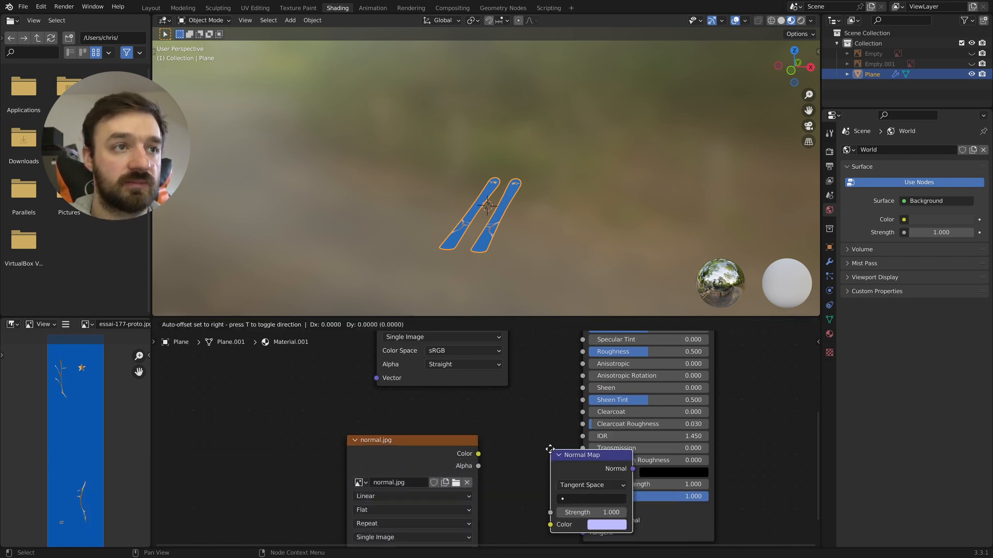
click(489, 445)
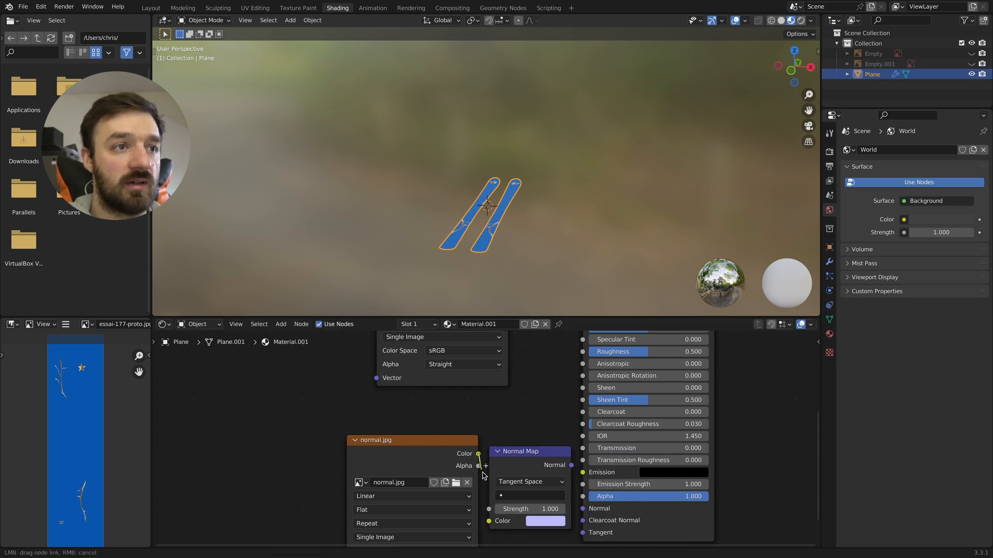
scroll(489, 241, up, 6)
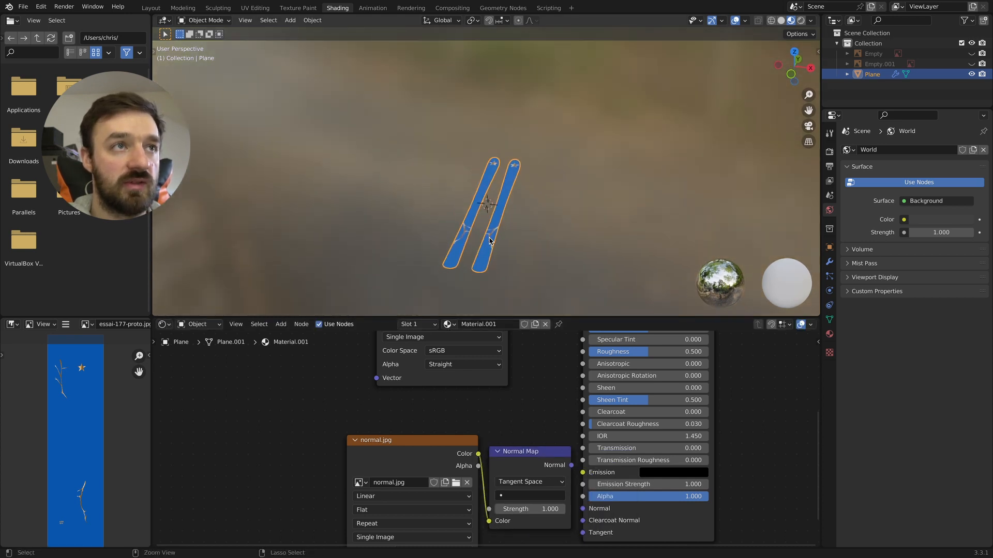
shift+scroll(490, 241, down, 10)
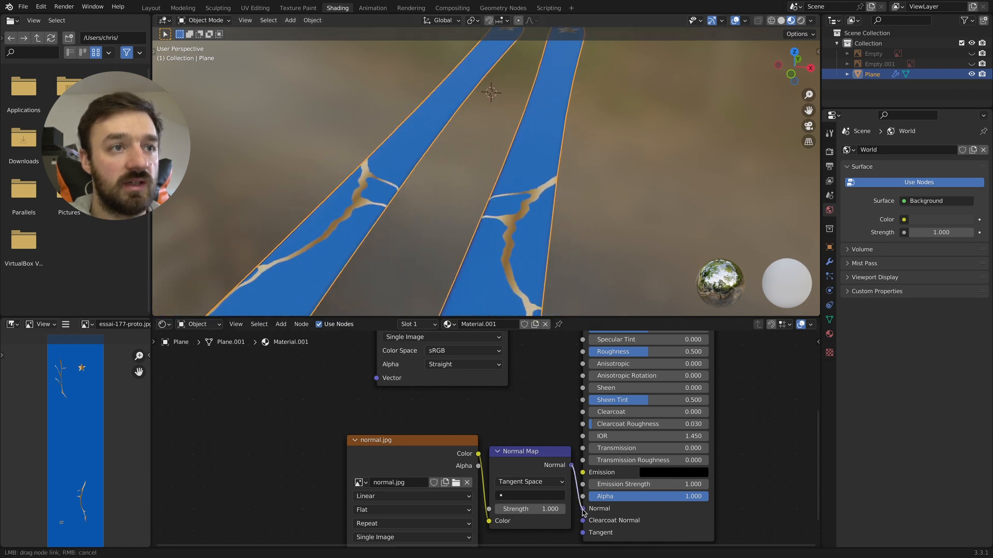
drag(584, 512, 583, 512)
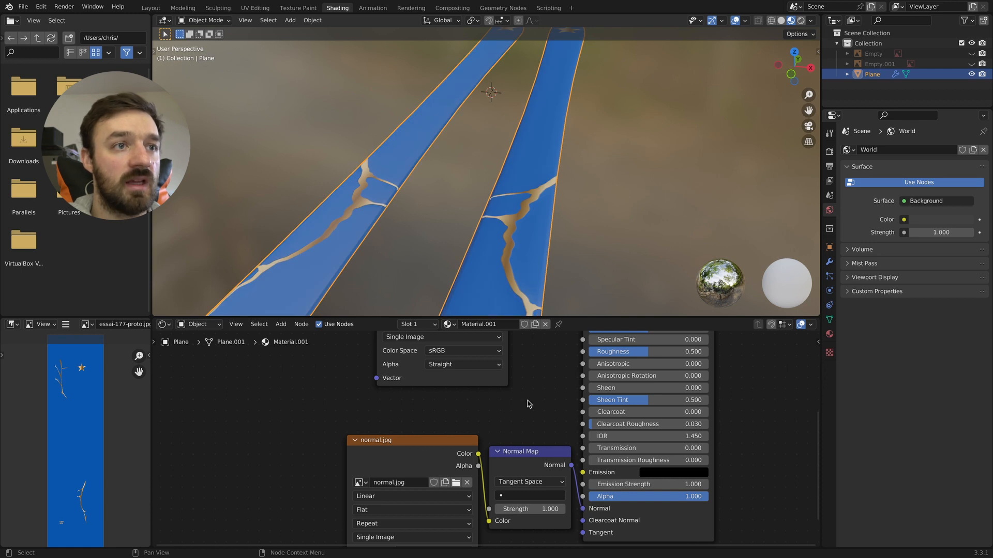
Step: Try a Normal Map strength of 10 on the skis and reset it to the default
drag(531, 511, 599, 511)
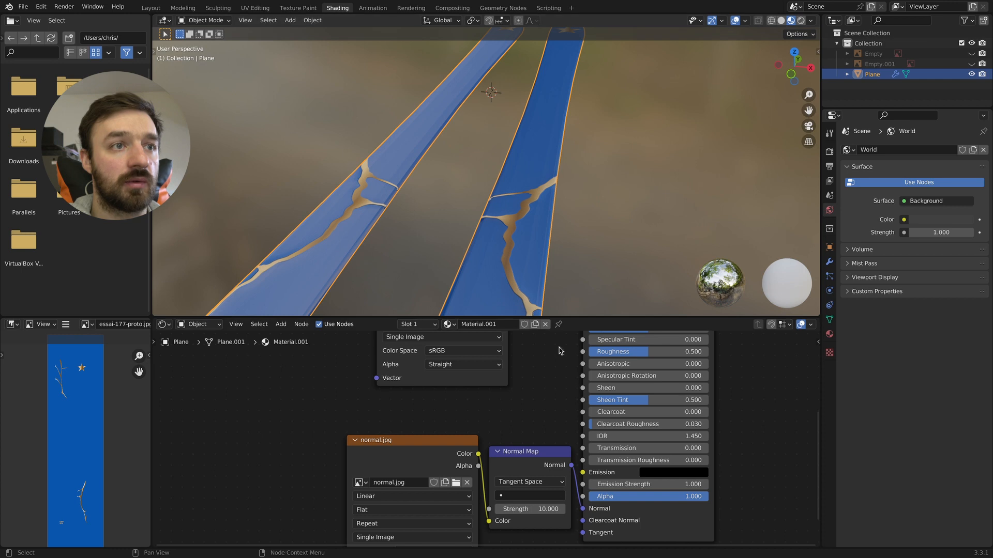
key(BackSpace)
scroll(593, 250, down, 5)
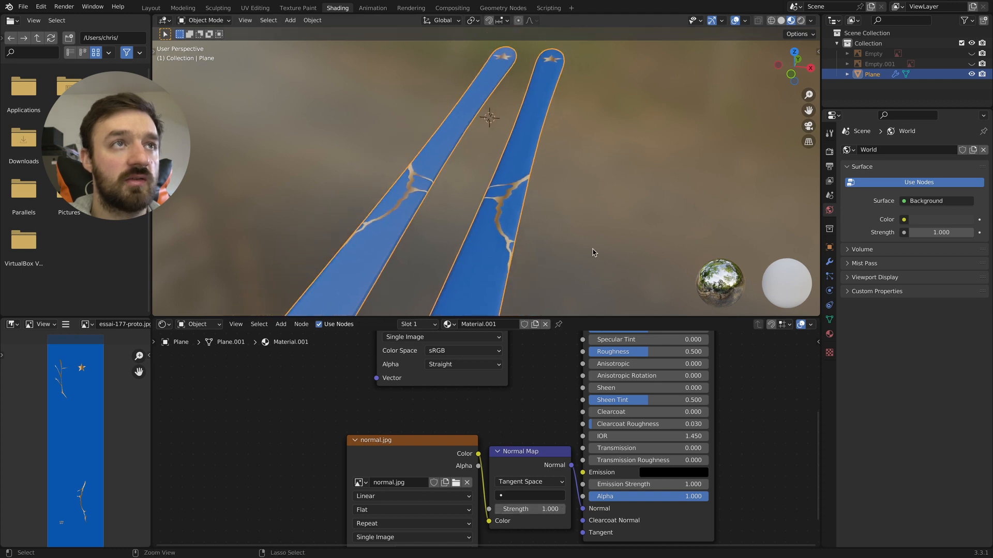
scroll(594, 251, down, 2)
Step: Try a Roughness of 0.2 on the ski material, settle on 0.25, and check the reflections from several angles
shift+scroll(653, 385, up, 1)
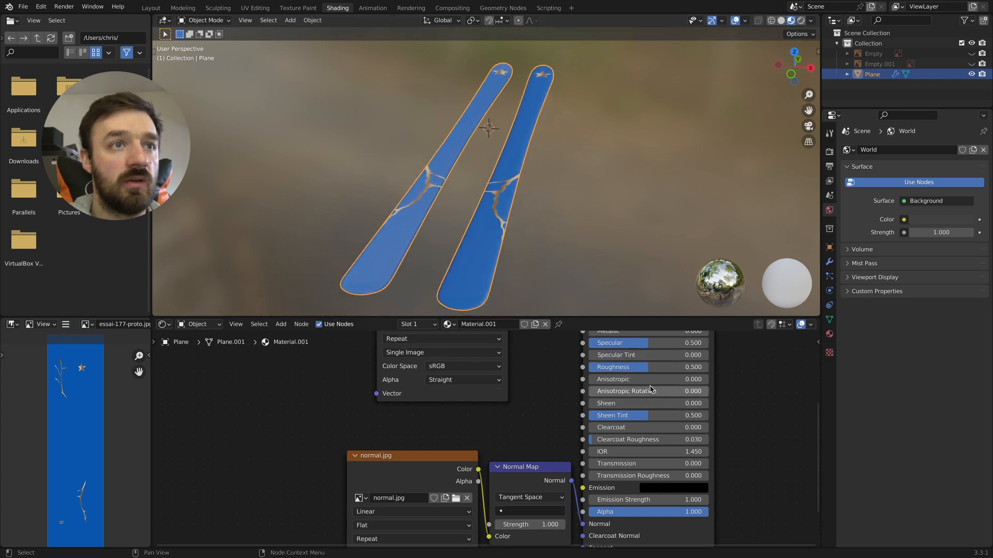
click(661, 367)
text(0)
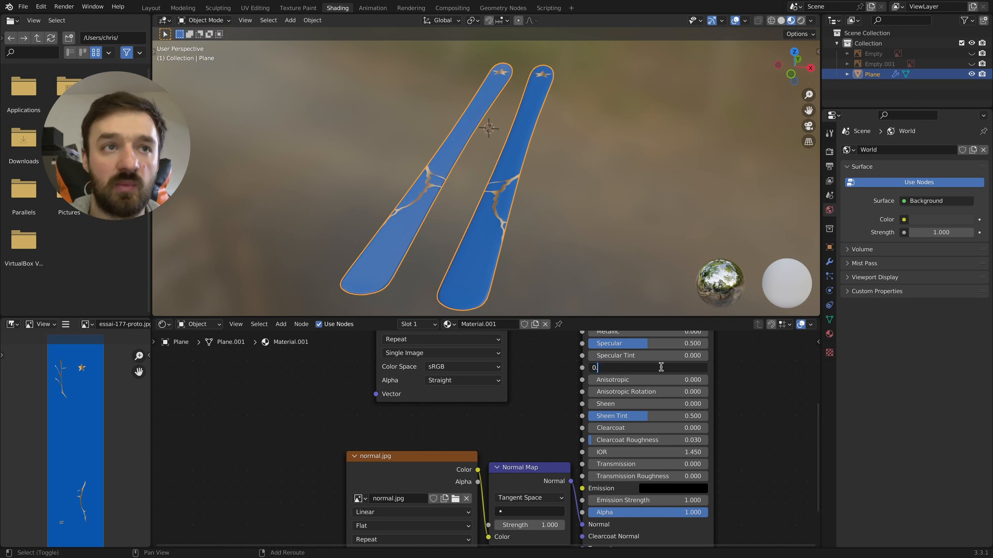
text(.2)
key(Return)
scroll(569, 203, left, 5)
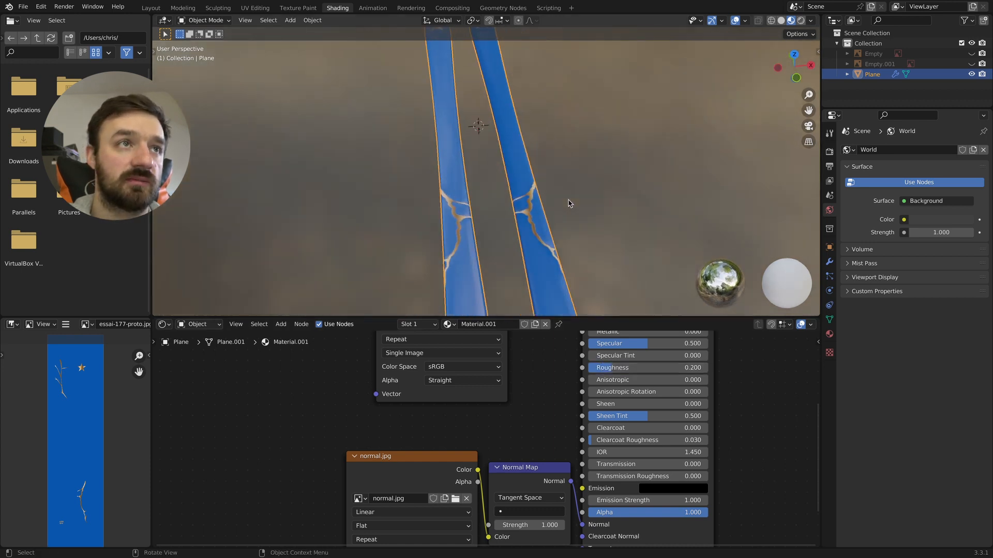
scroll(569, 203, down, 2)
scroll(569, 203, left, 3)
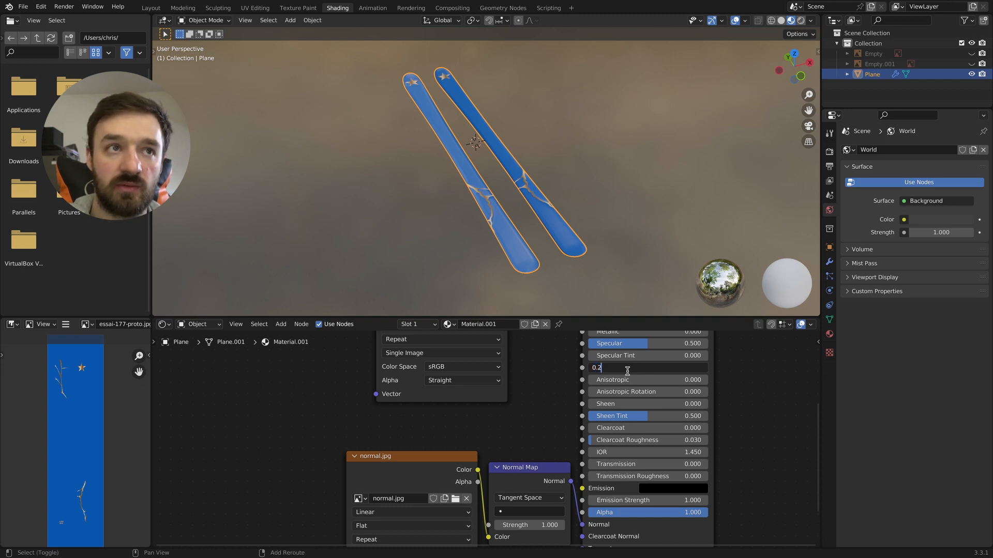
scroll(628, 370, up, 1)
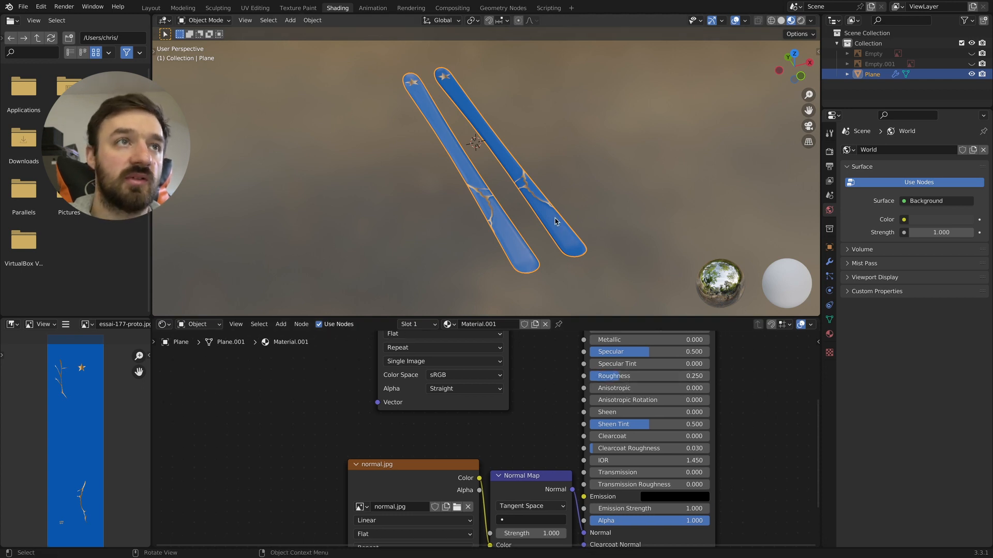
scroll(556, 221, left, 10)
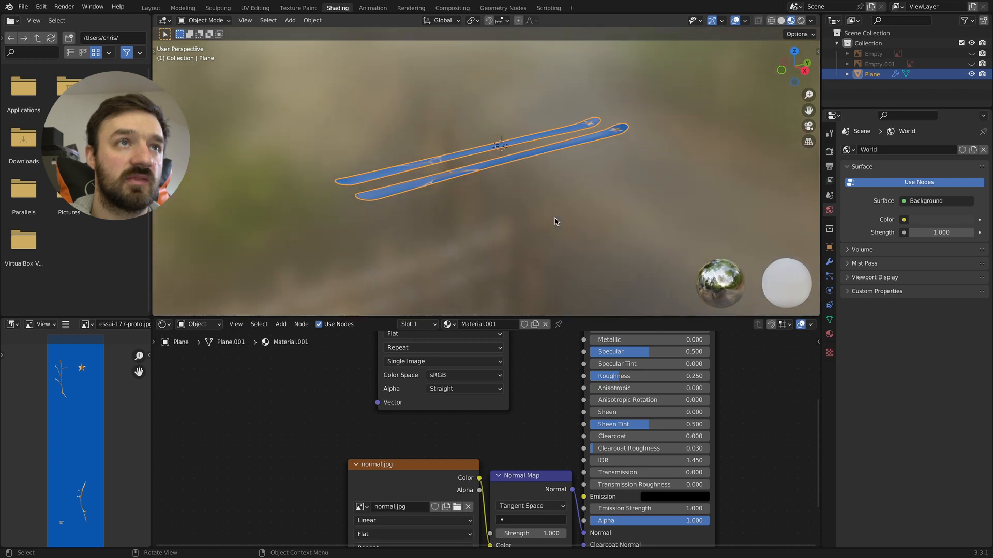
scroll(555, 221, left, 10)
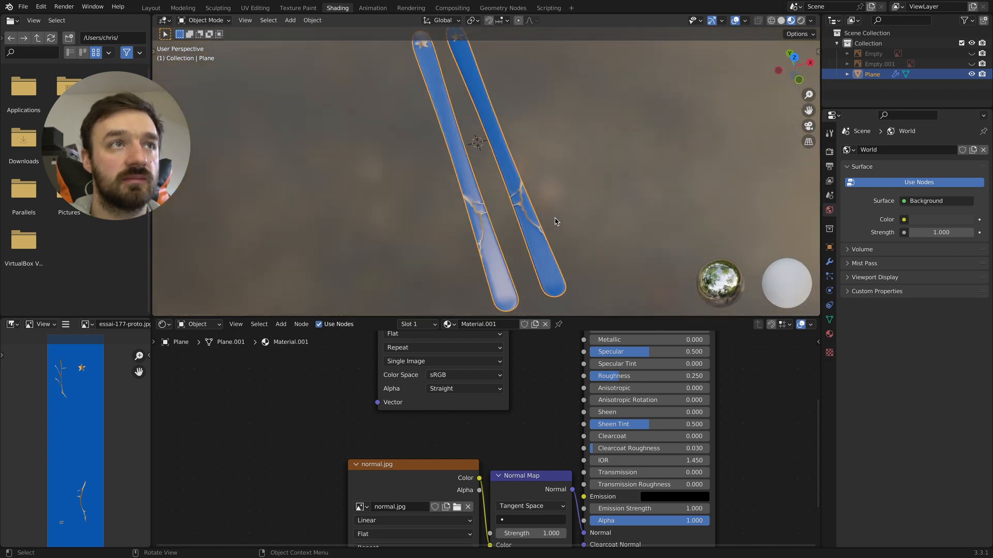
scroll(556, 221, left, 6)
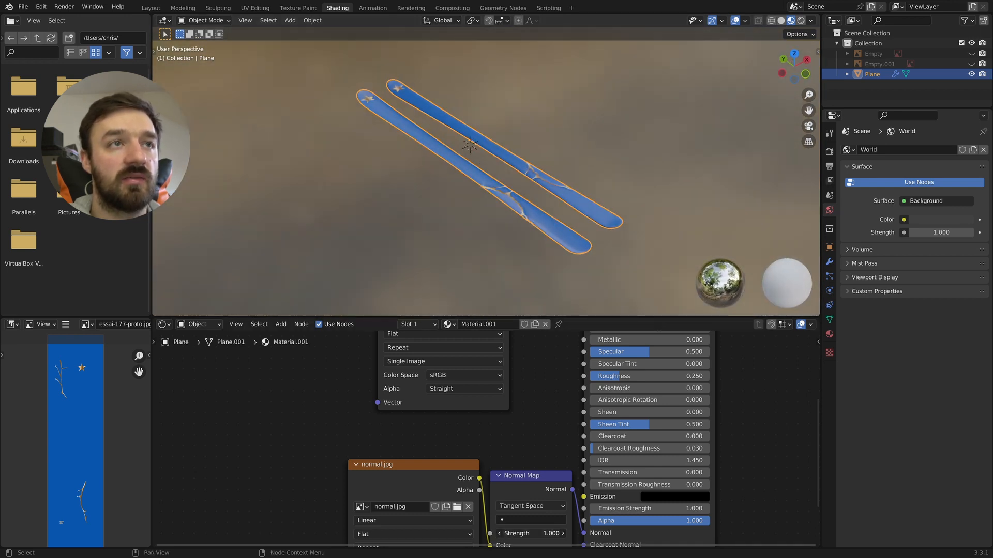
Step: Set the Normal Map strength to 0.5 and check the effect on the skis
drag(531, 533, 498, 533)
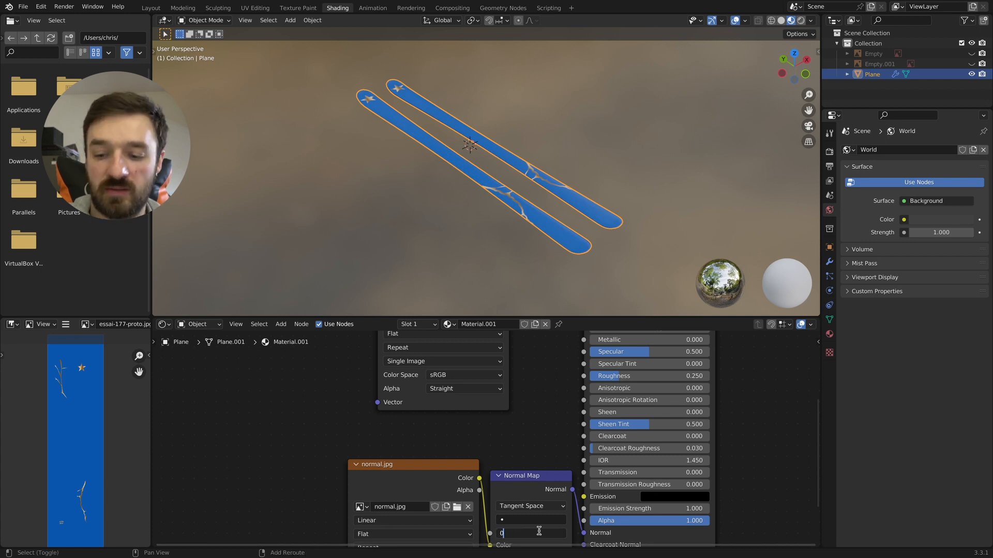
text(.5)
key(Return)
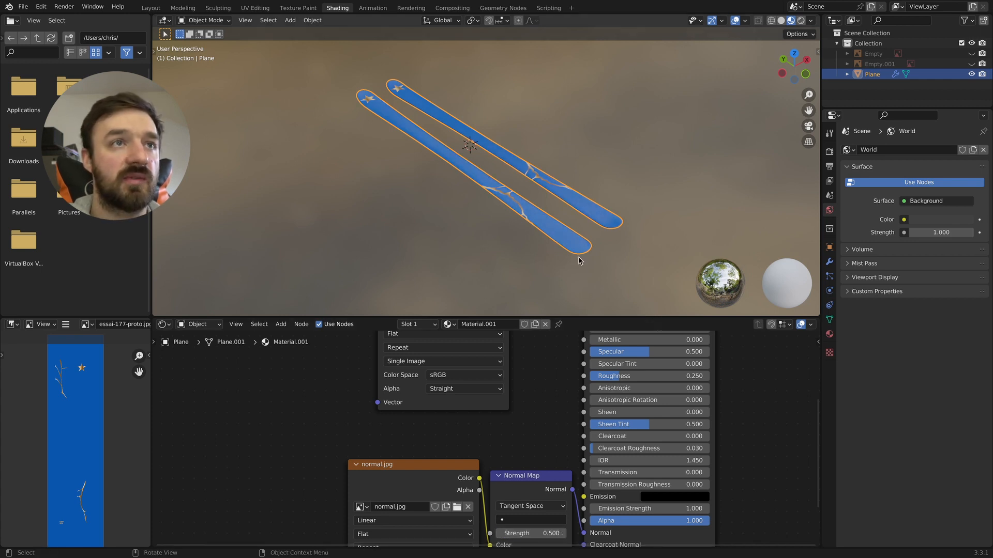
scroll(580, 260, right, 6)
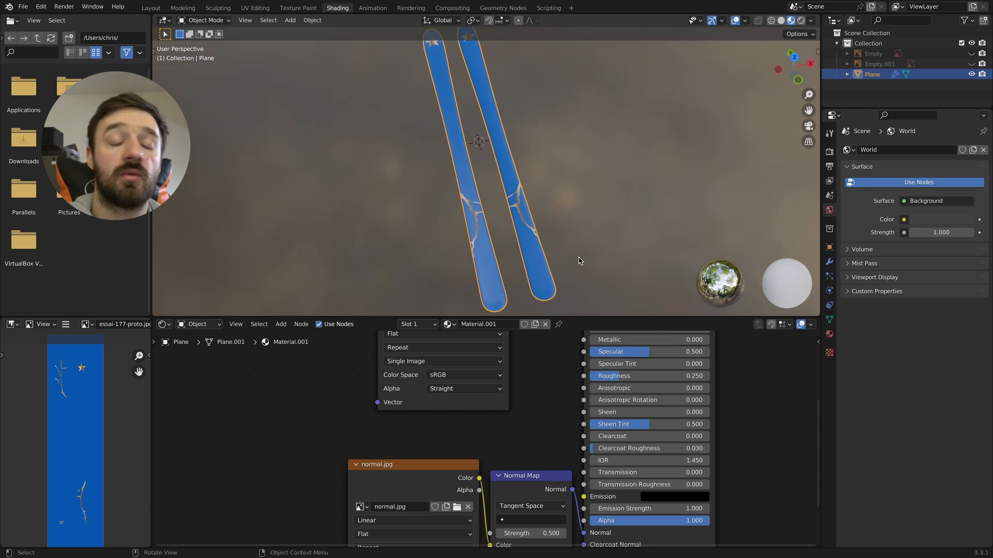